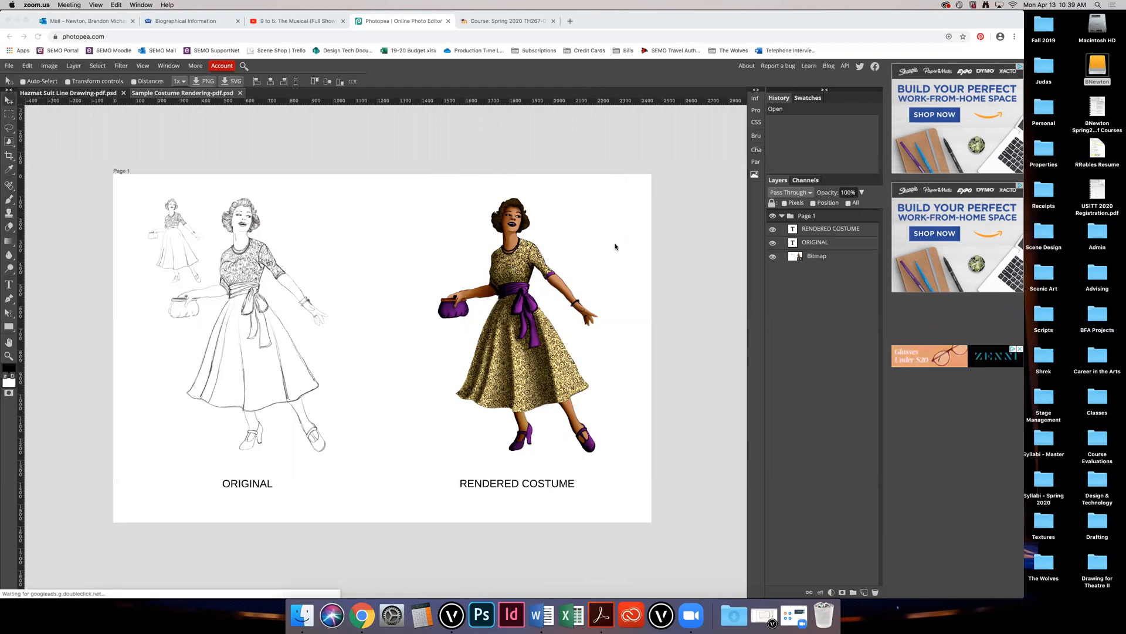
Step: Switch to the Hazmat Suit Line Drawing document
{"action": "left_click", "coordinate": [80, 94]}
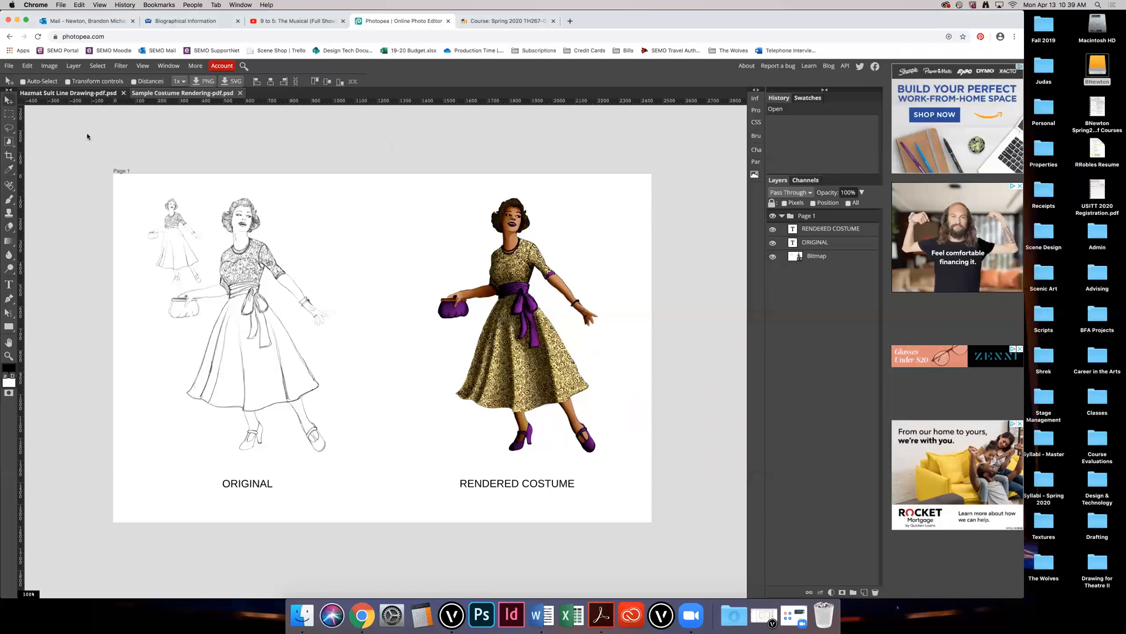
{"action": "left_click", "coordinate": [75, 95]}
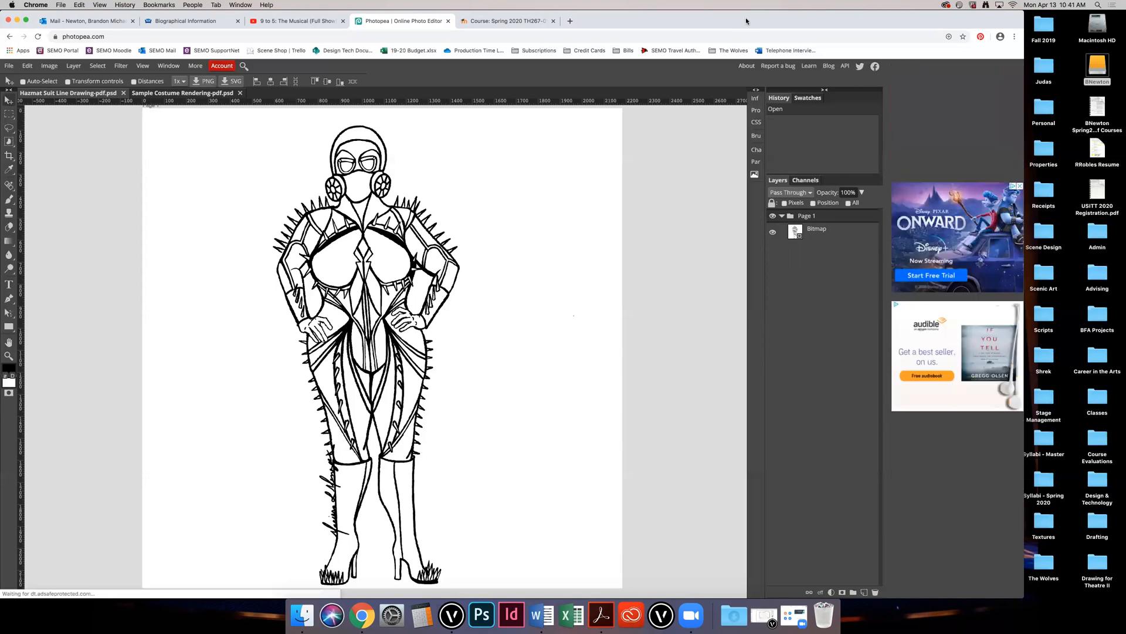
Step: Open the Google home page in a new browser tab
{"action": "left_click_drag", "start_coordinate": [741, 43], "coordinate": [740, 63]}
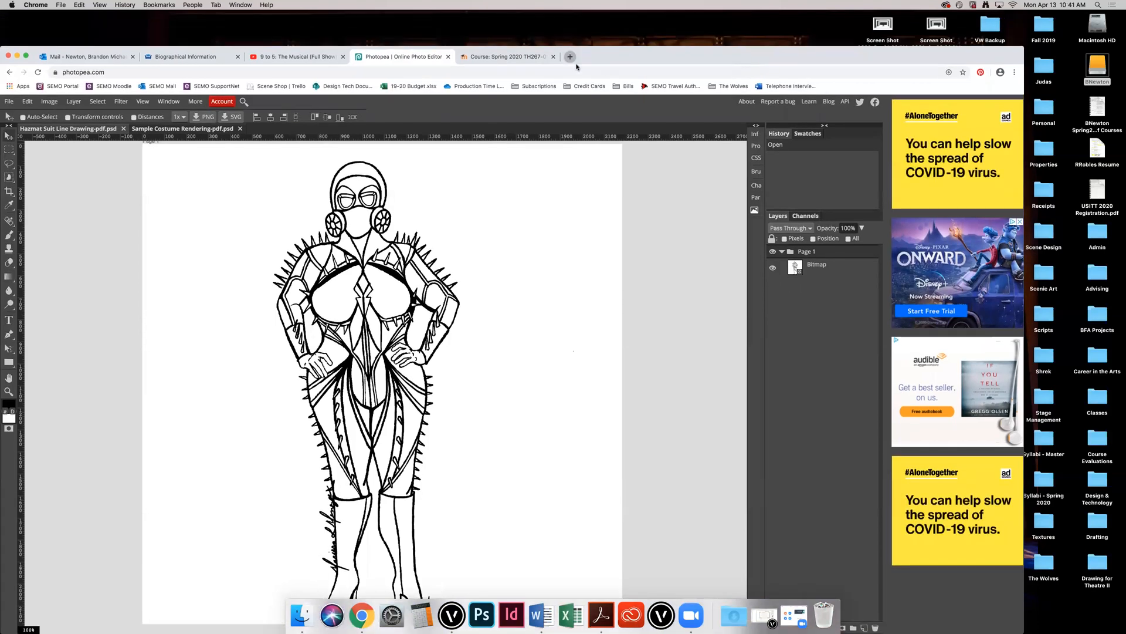
{"action": "left_click", "coordinate": [573, 59]}
{"action": "type", "text": "googel"}
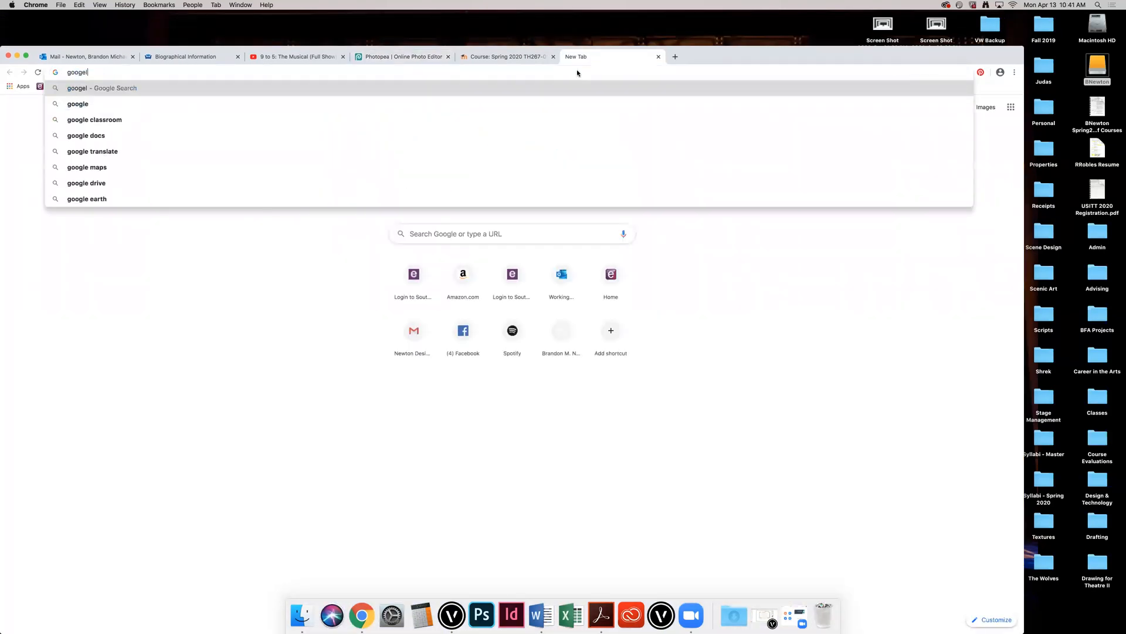
{"action": "key", "text": "BackSpace"}
{"action": "type", "text": "l"}
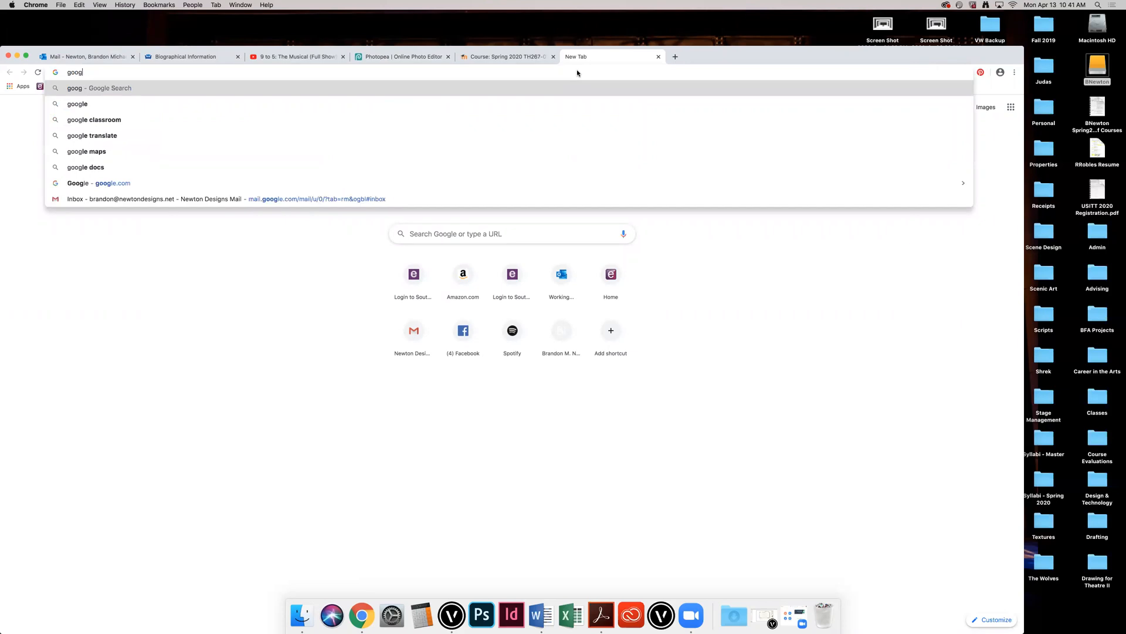
{"action": "type", "text": "e.c"}
{"action": "key", "text": "Return"}
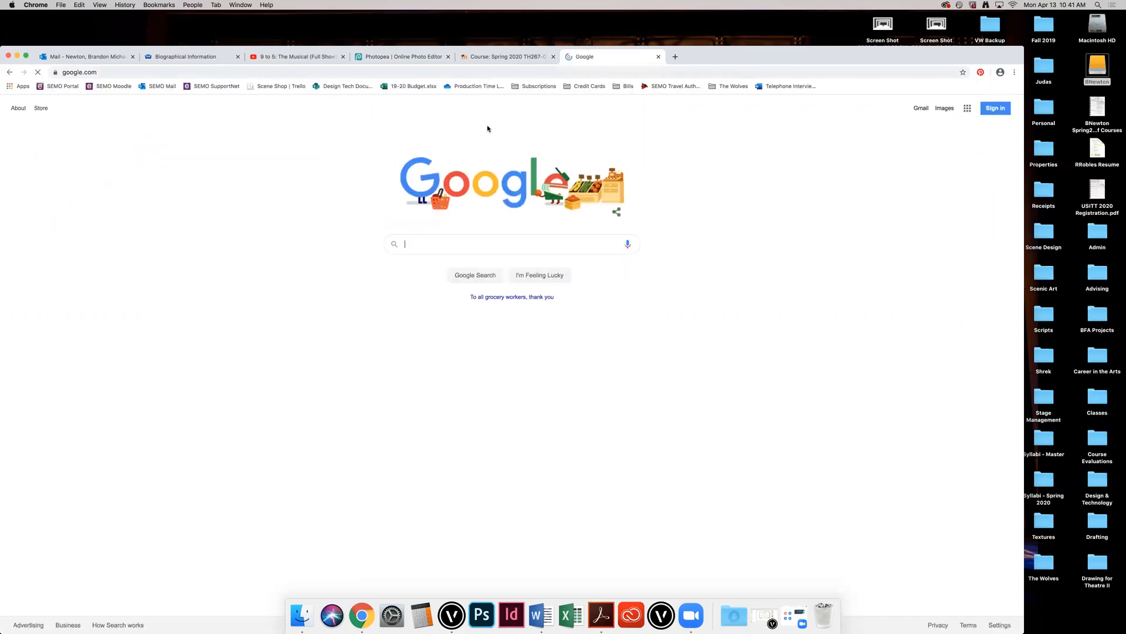
Step: Search Google for "black and white flower line drawing" and show the image results
{"action": "type", "text": "bla"}
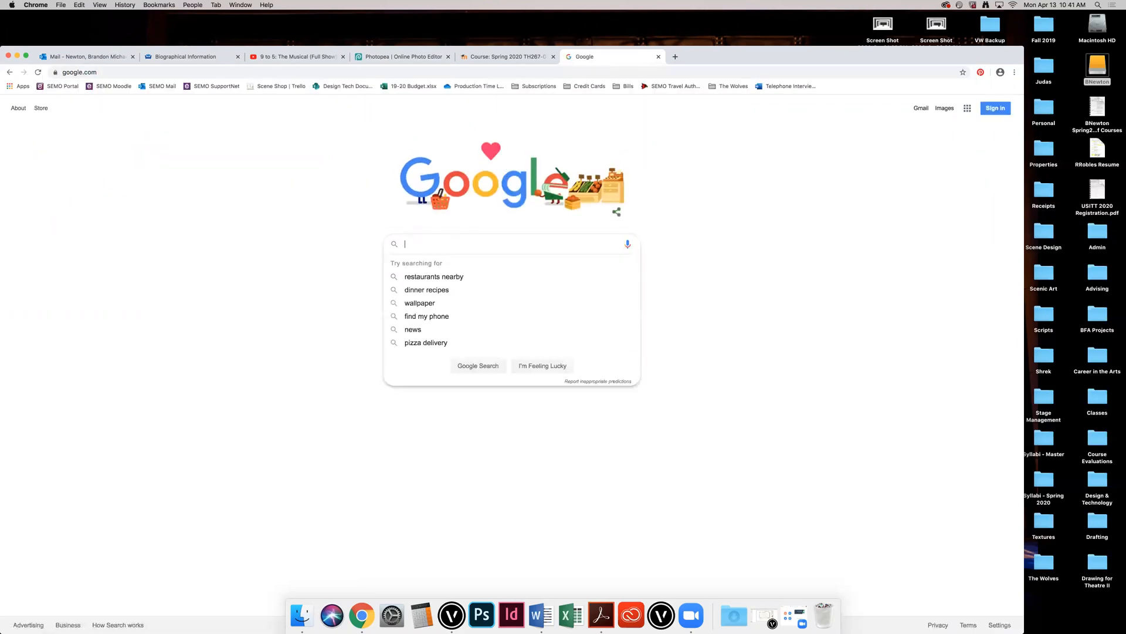
{"action": "type", "text": "ck and white "}
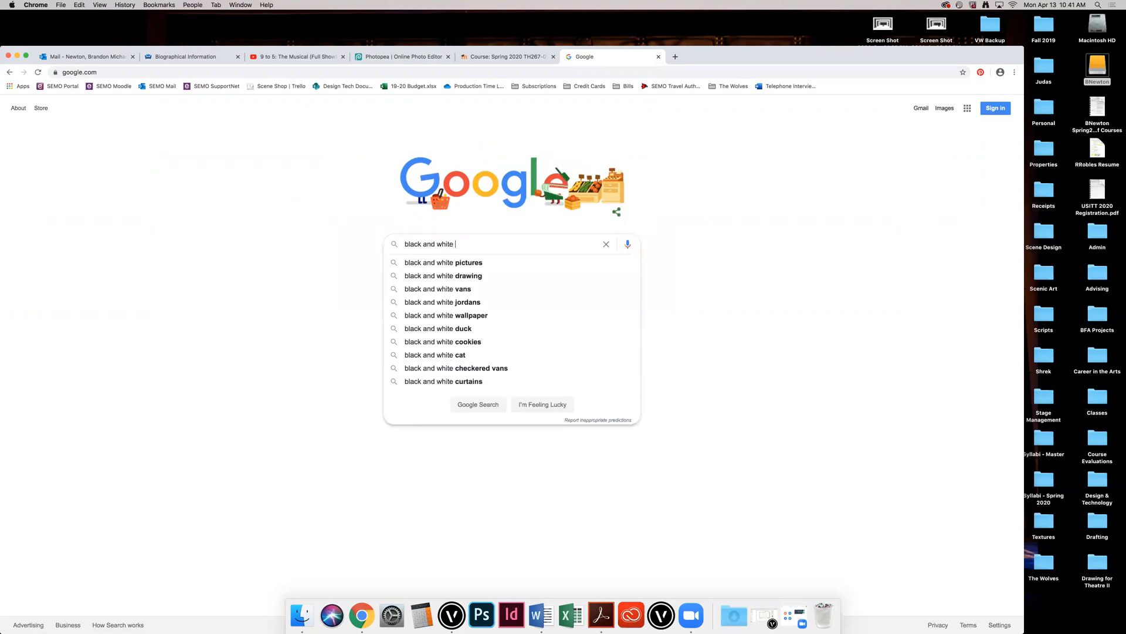
{"action": "type", "text": "flo"}
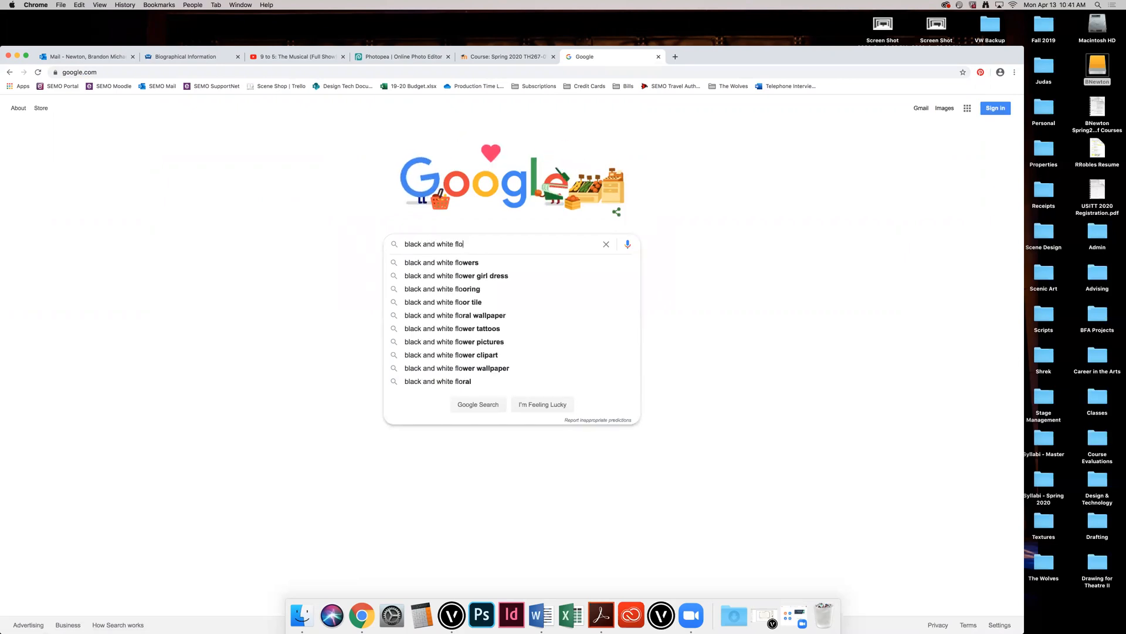
{"action": "type", "text": "wer l"}
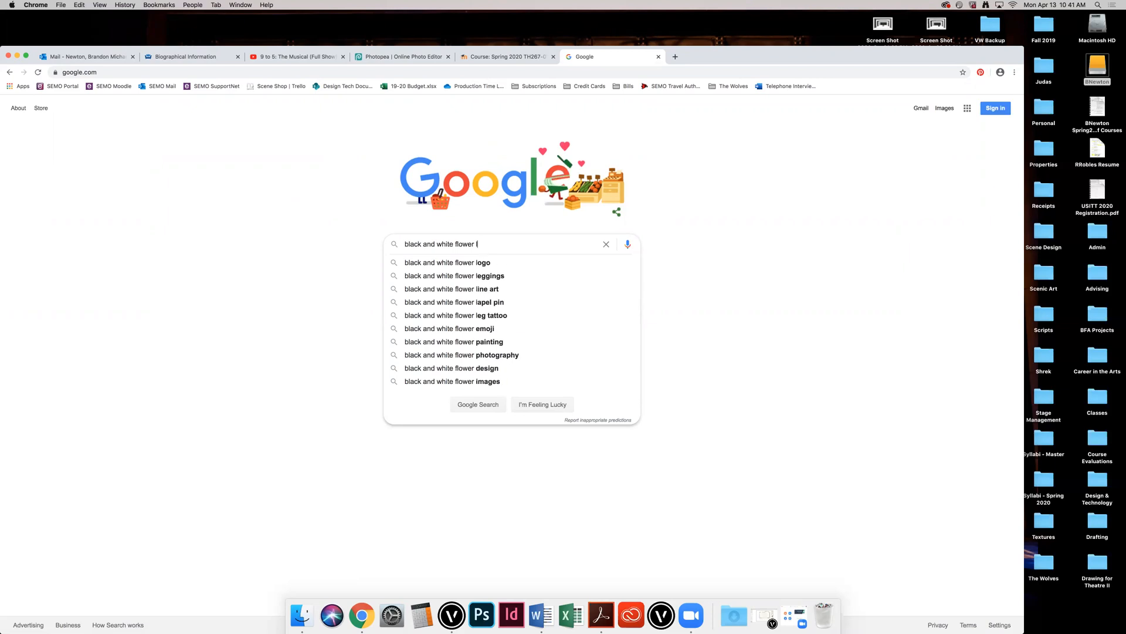
{"action": "type", "text": "ine drawing"}
{"action": "key", "text": "Return"}
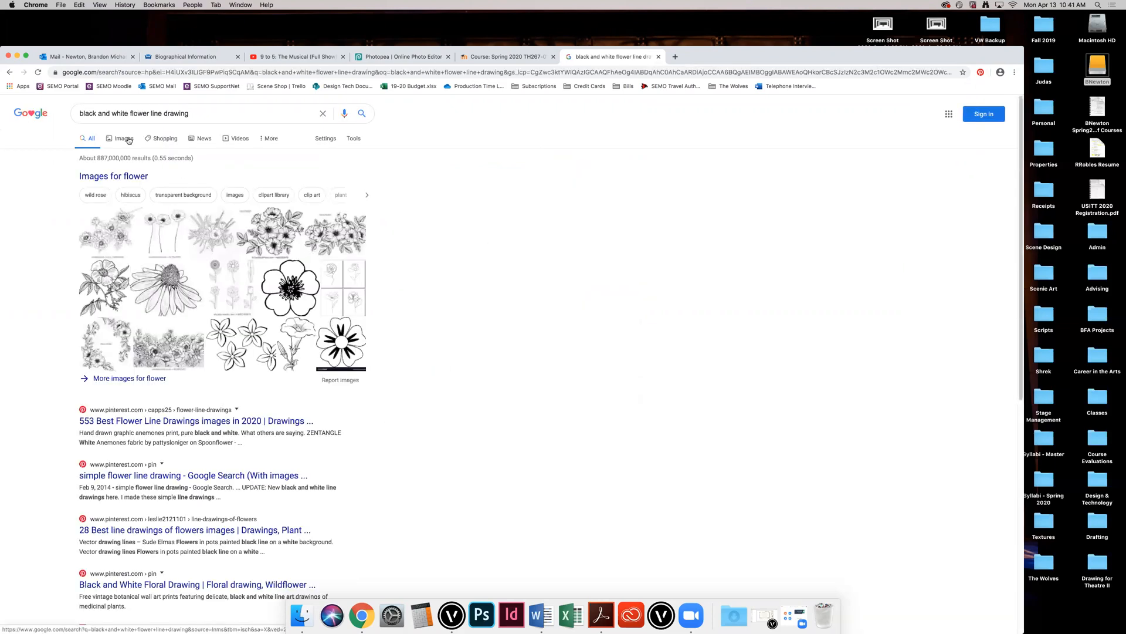
{"action": "left_click", "coordinate": [123, 139]}
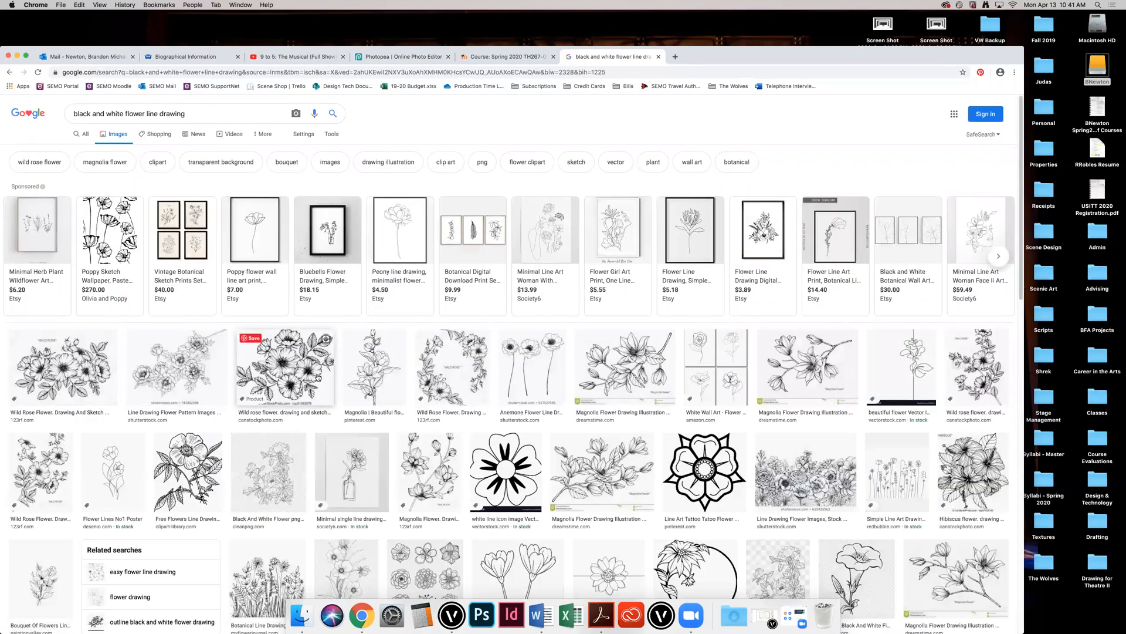
Step: Save the Canstock wild rose line drawing from the image results to the Desktop as JPEG "flower line drawing bw"
{"action": "scroll", "coordinate": [347, 382], "scroll_direction": "down", "scroll_amount": 2}
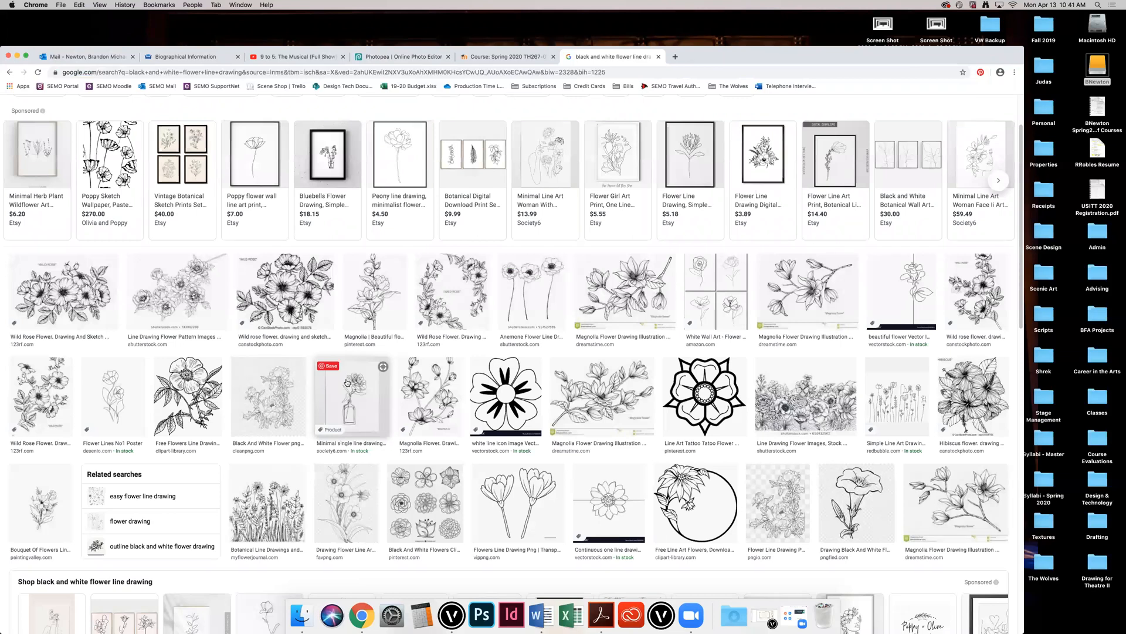
{"action": "left_click", "coordinate": [293, 315]}
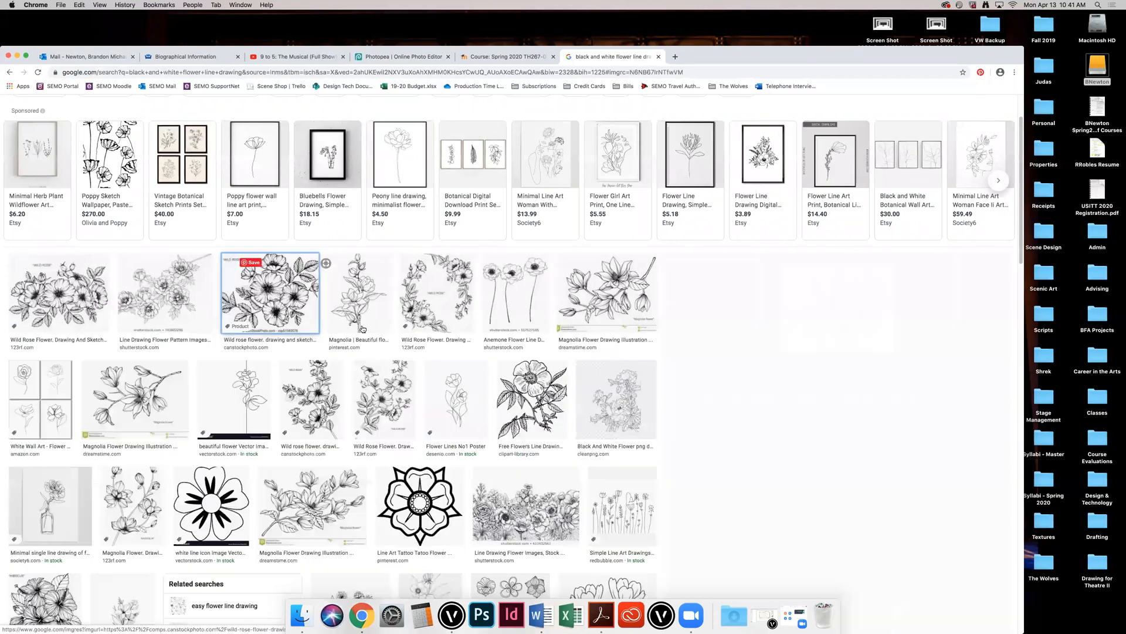
{"action": "right_click", "coordinate": [824, 171]}
{"action": "left_click", "coordinate": [869, 234]}
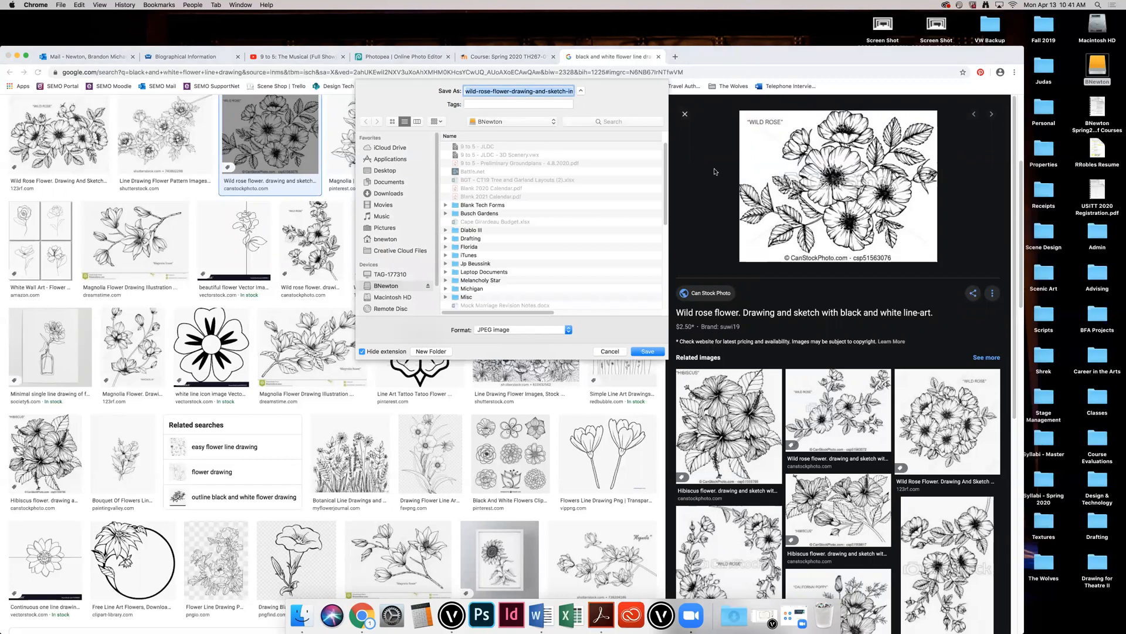
{"action": "left_click", "coordinate": [393, 172]}
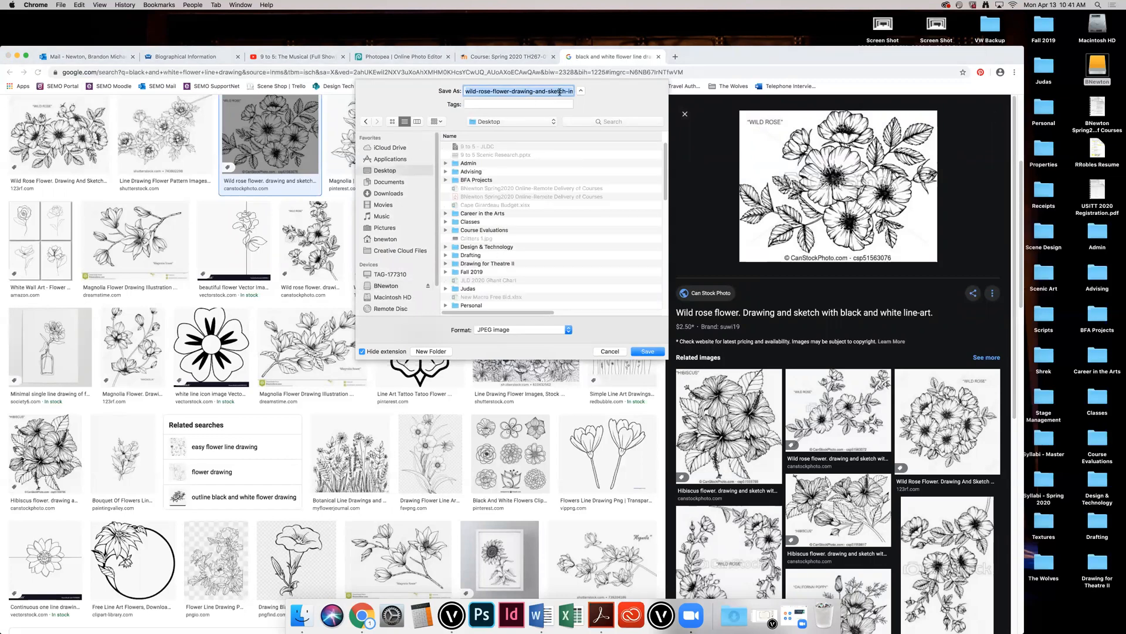
{"action": "type", "text": "flower line drawing bw"}
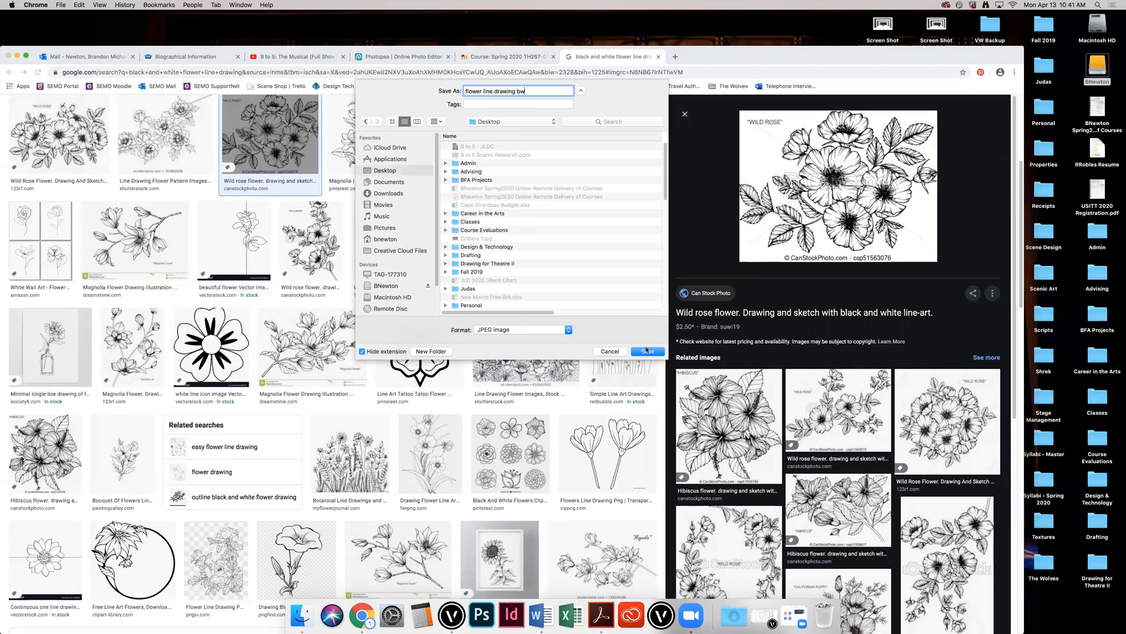
{"action": "left_click", "coordinate": [646, 350]}
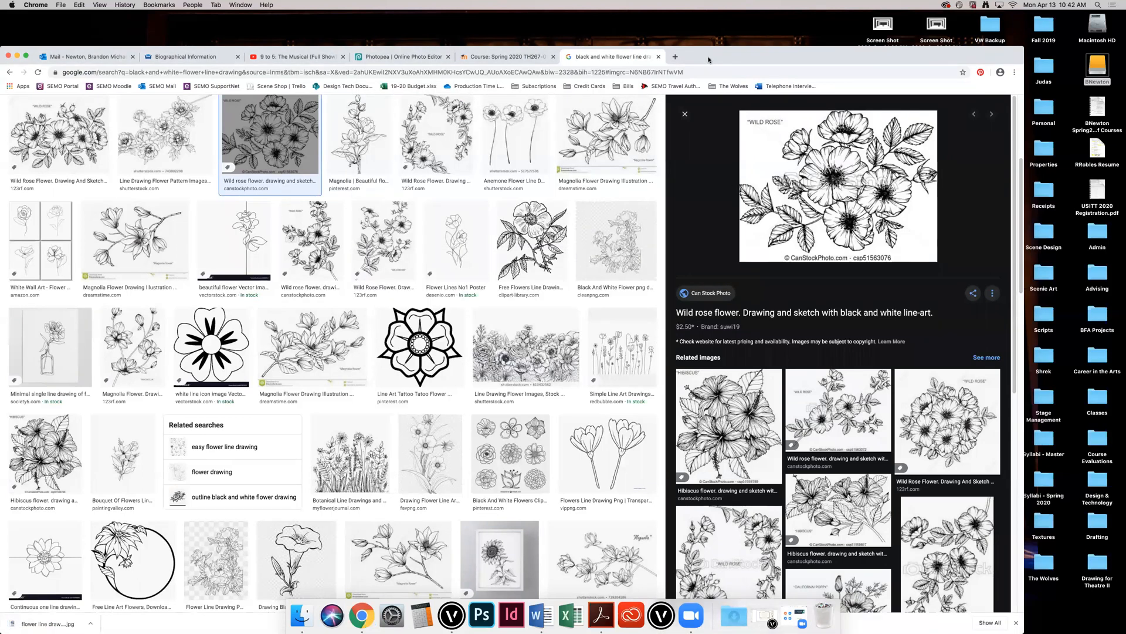
Step: Return to Photopea and open "flower line drawing bw.jpg" from the Desktop, sorting the files by newest date added
{"action": "left_click_drag", "start_coordinate": [725, 57], "coordinate": [726, 23]}
{"action": "left_click", "coordinate": [376, 23]}
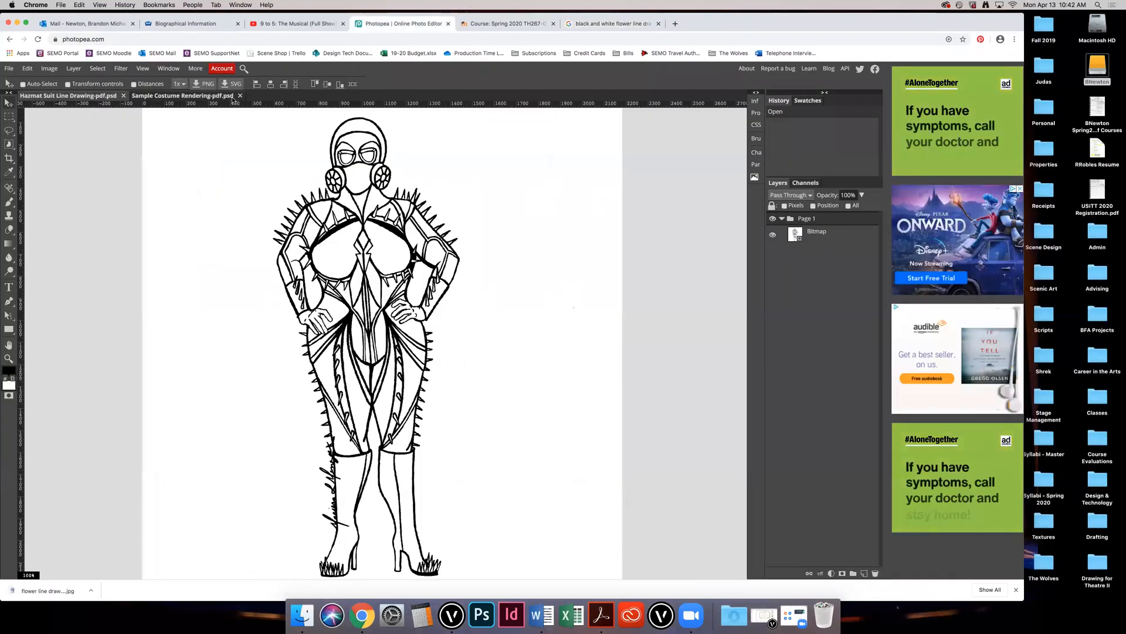
{"action": "left_click", "coordinate": [9, 68]}
{"action": "left_click", "coordinate": [21, 95]}
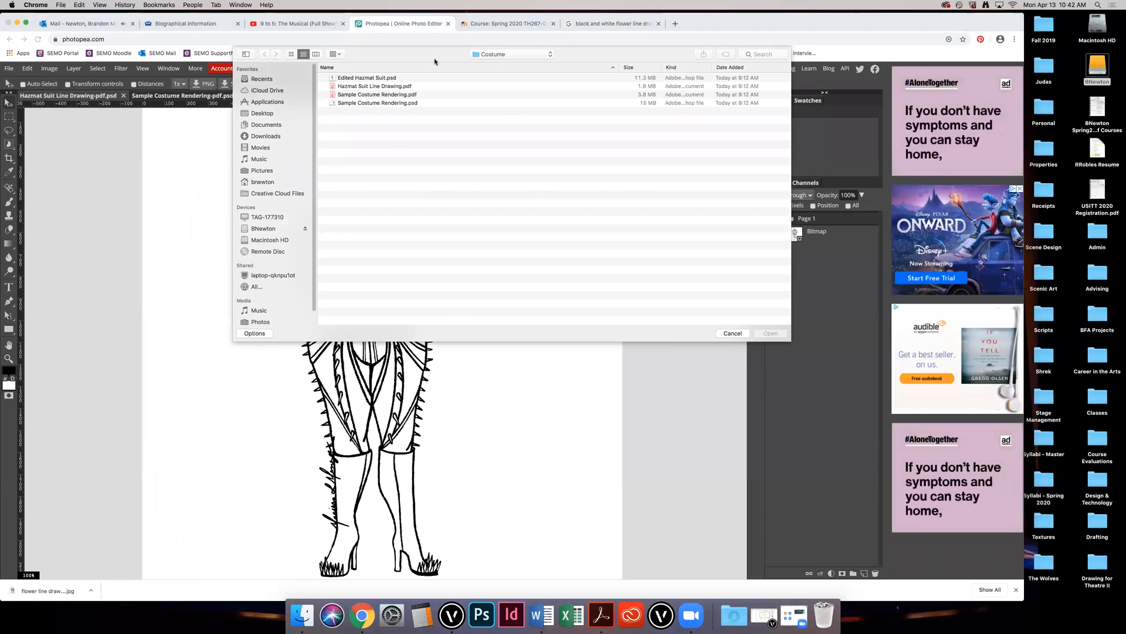
{"action": "left_click", "coordinate": [262, 114]}
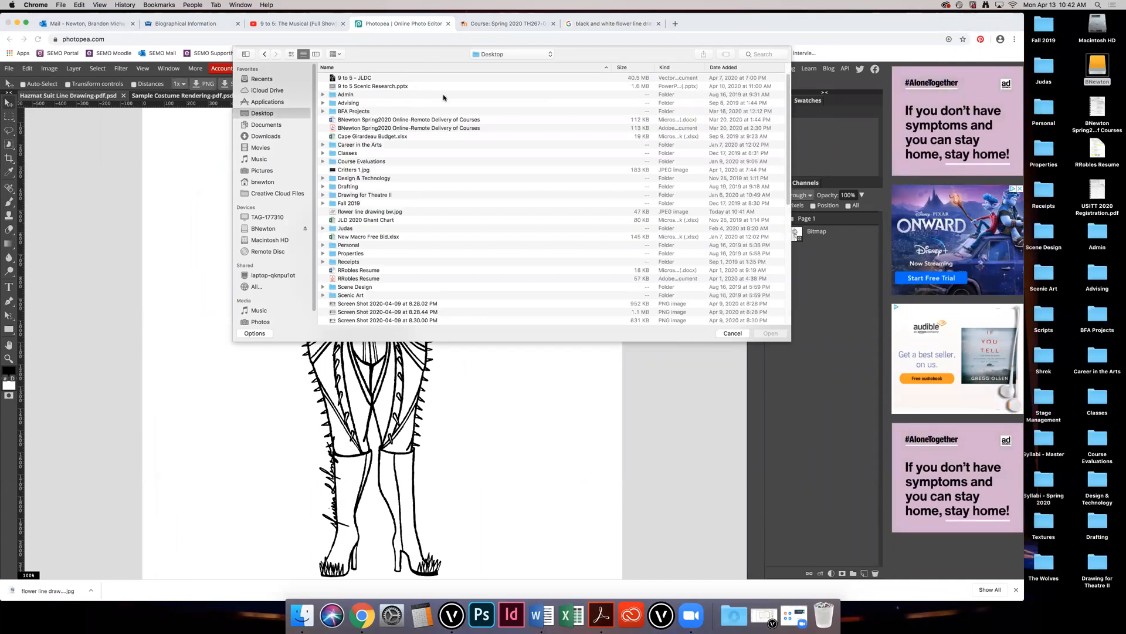
{"action": "left_click", "coordinate": [730, 68]}
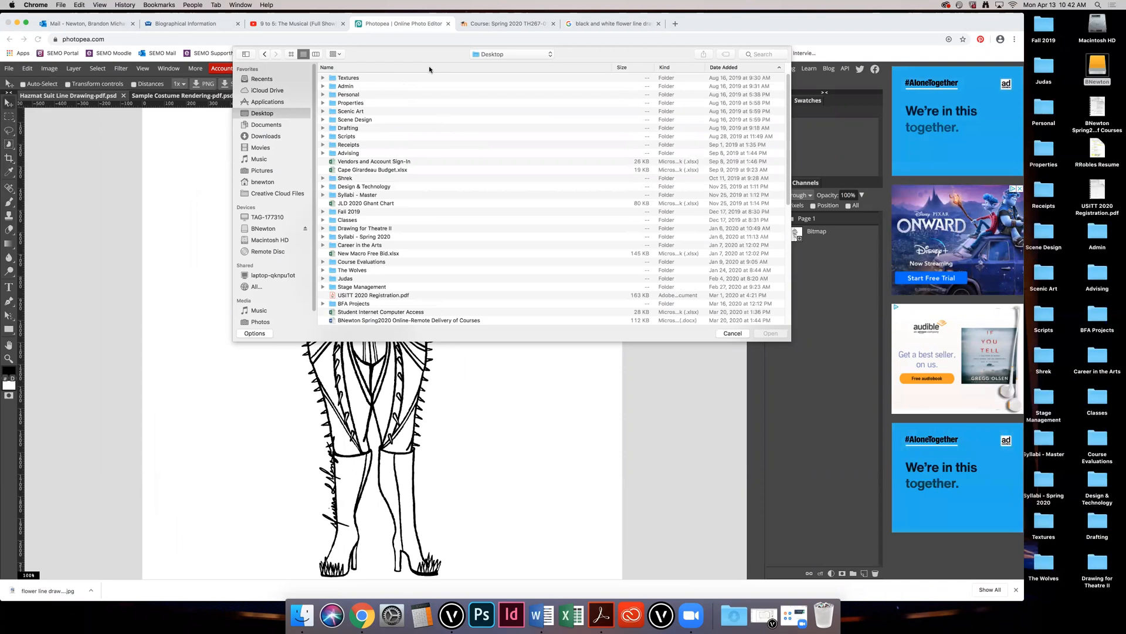
{"action": "left_click", "coordinate": [738, 68]}
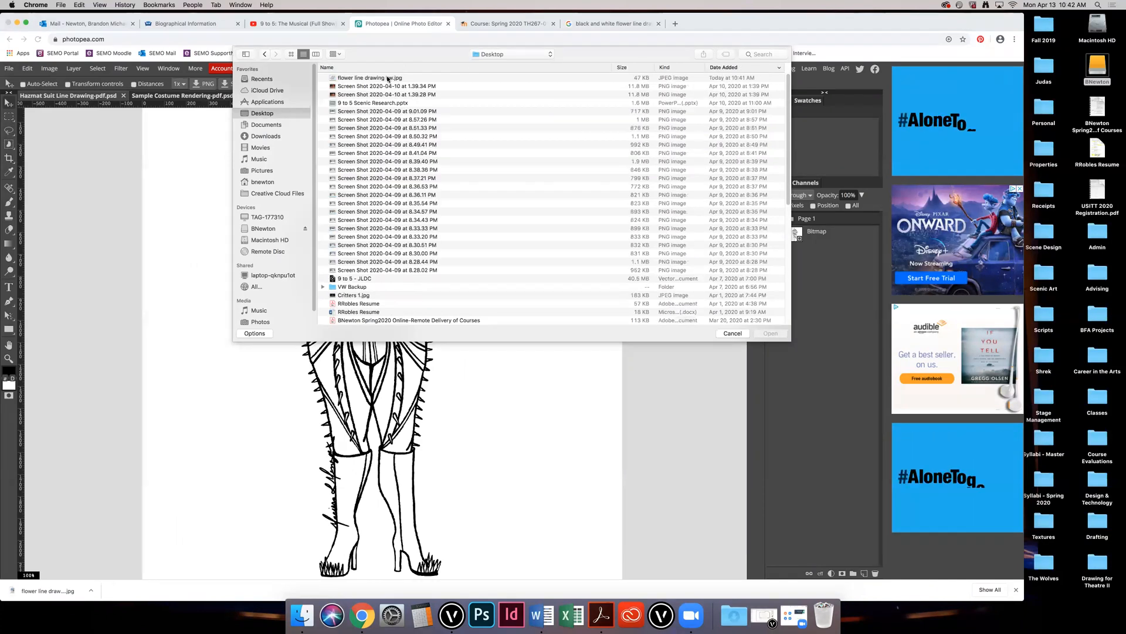
{"action": "double_click", "coordinate": [389, 78]}
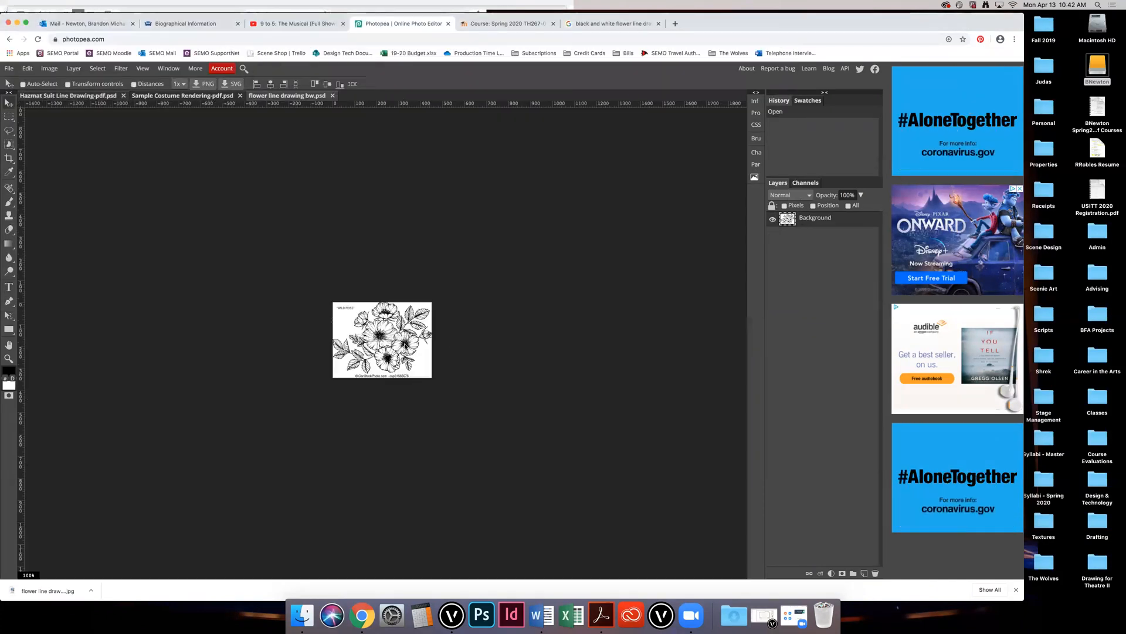
{"action": "key", "text": "super+plus"}
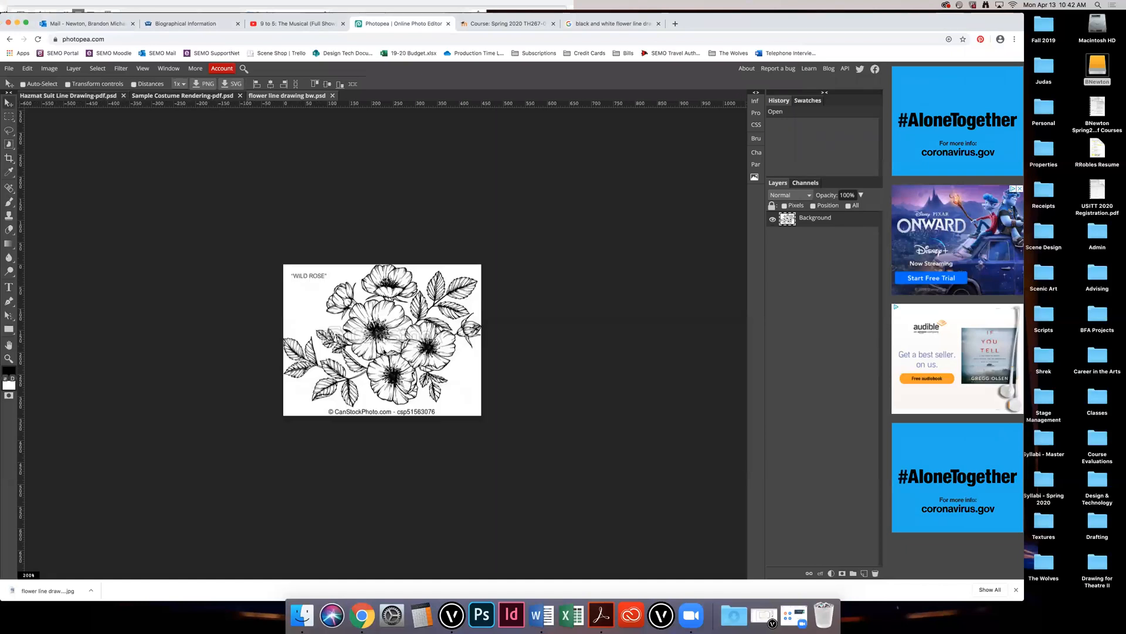
{"action": "key", "text": "super+plus"}
{"action": "key", "text": "super+plus"}
{"action": "key", "text": "super+plus"}
{"action": "key", "text": "super+plus"}
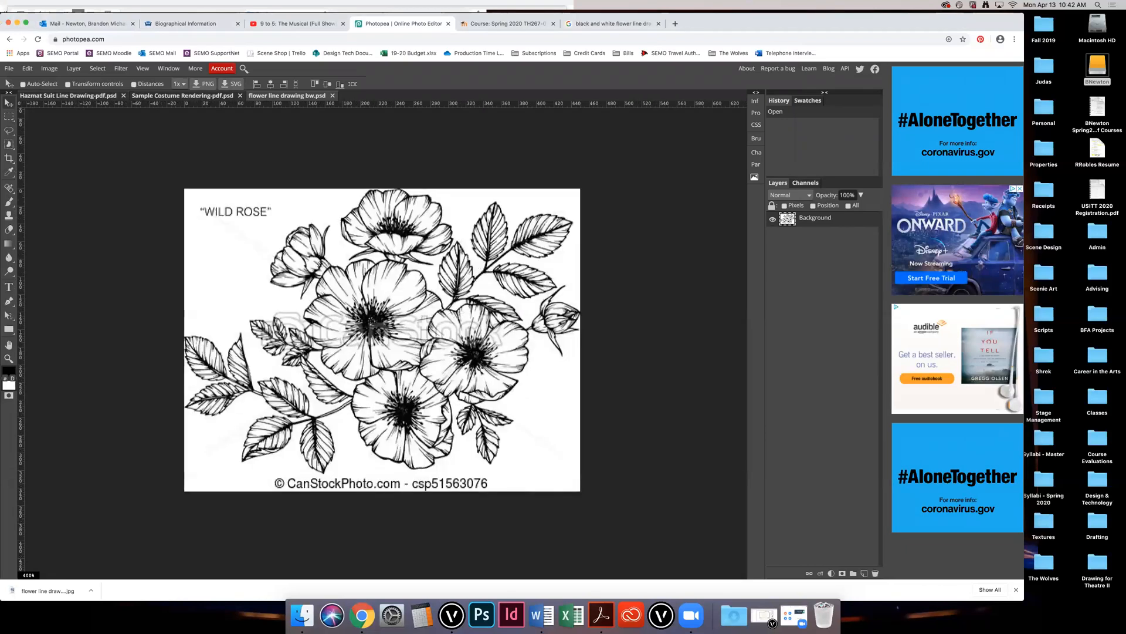
{"action": "key", "text": "super+minus"}
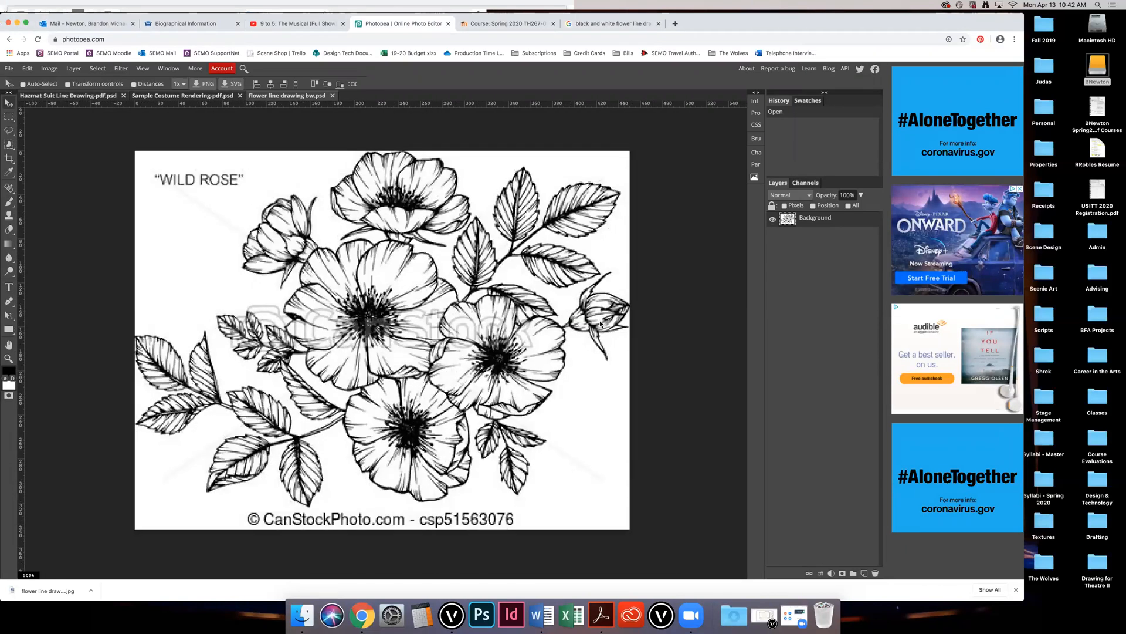
{"action": "left_click", "coordinate": [9, 131]}
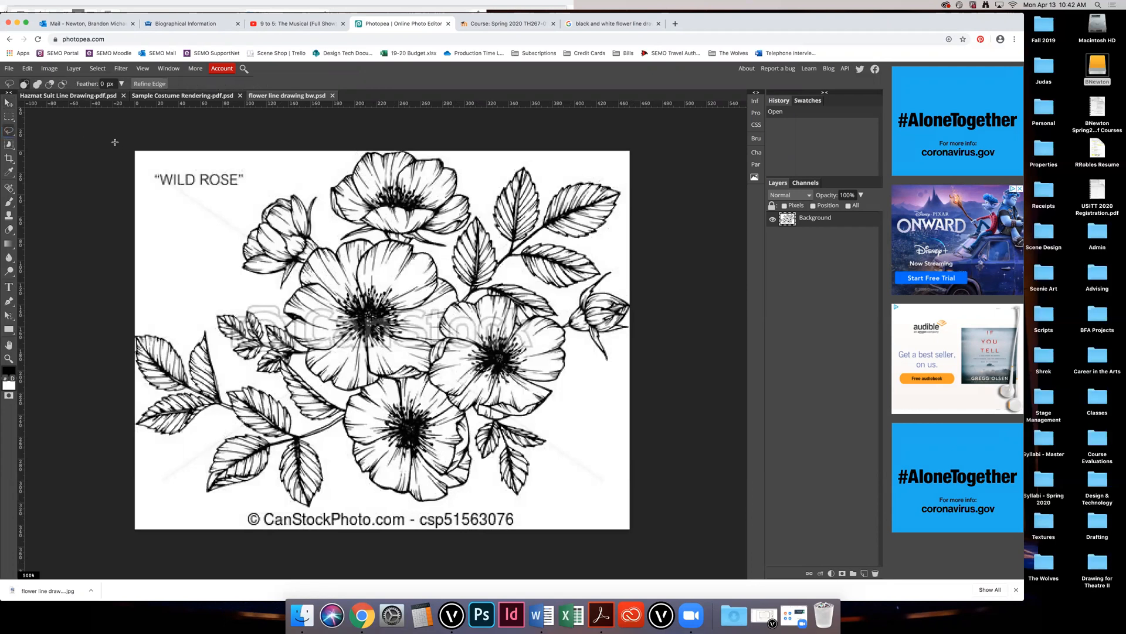
{"action": "mouse_move", "coordinate": [328, 169]}
{"action": "left_mouse_down"}
{"action": "mouse_move", "coordinate": [254, 203]}
{"action": "mouse_move", "coordinate": [178, 270]}
{"action": "left_mouse_up"}
{"action": "left_click_drag", "start_coordinate": [110, 209], "coordinate": [166, 204]}
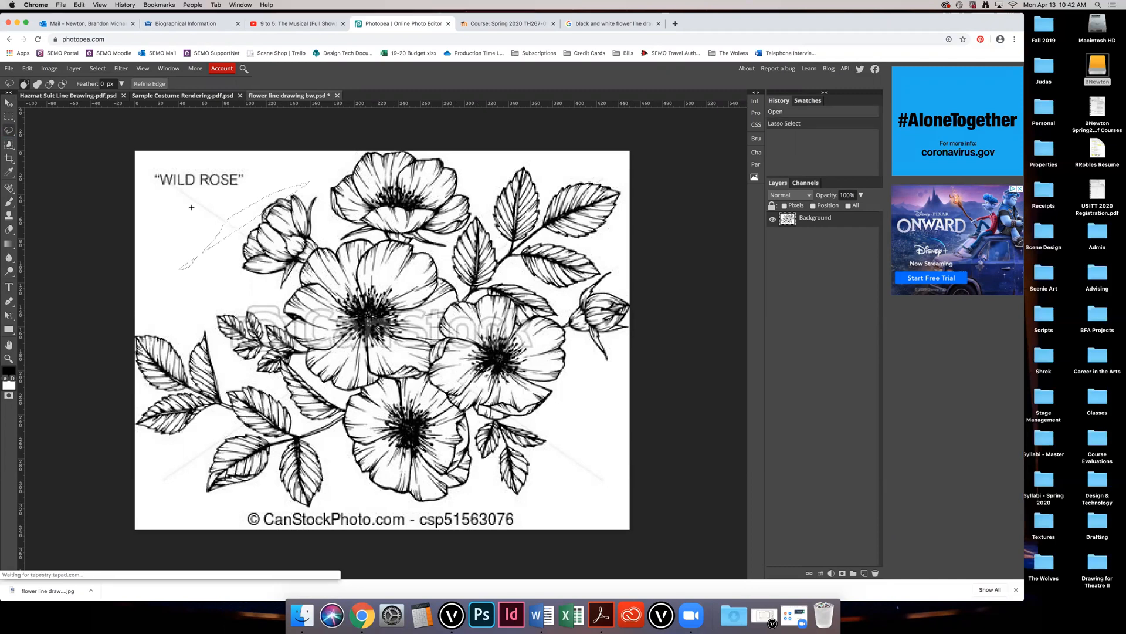
{"action": "double_click", "coordinate": [191, 206]}
Step: Select the entire flower drawing and copy it, undoing the trial move of the image
{"action": "key", "text": "super+a"}
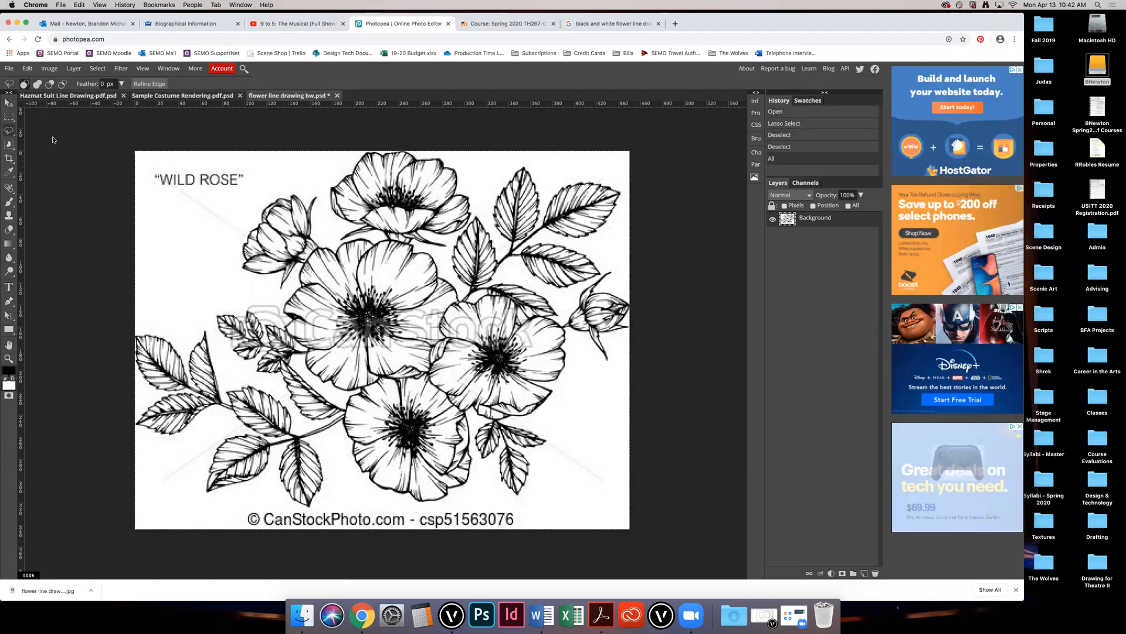
{"action": "left_click", "coordinate": [9, 102]}
{"action": "key", "text": "super+a"}
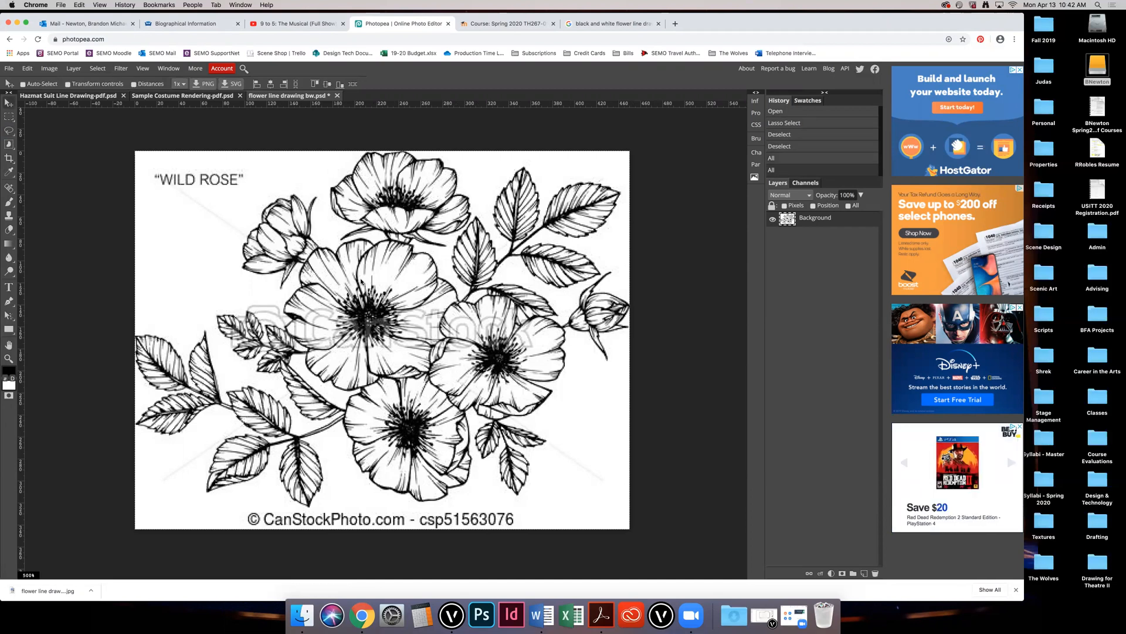
{"action": "key", "text": "super+a"}
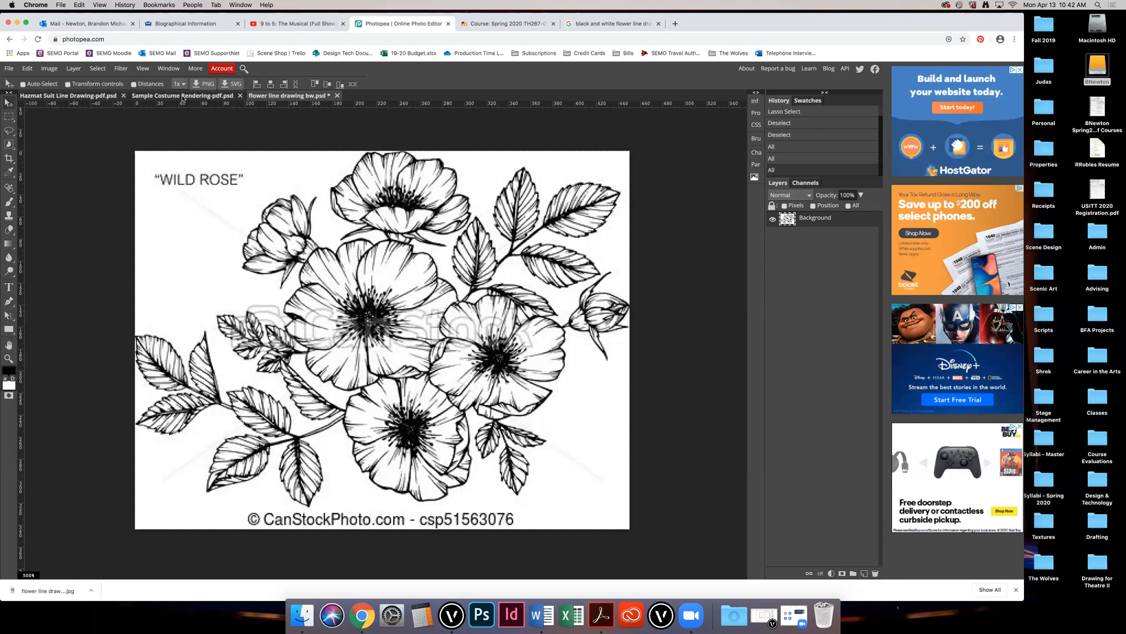
{"action": "left_click_drag", "start_coordinate": [424, 342], "coordinate": [322, 269]}
{"action": "key", "text": "super+z"}
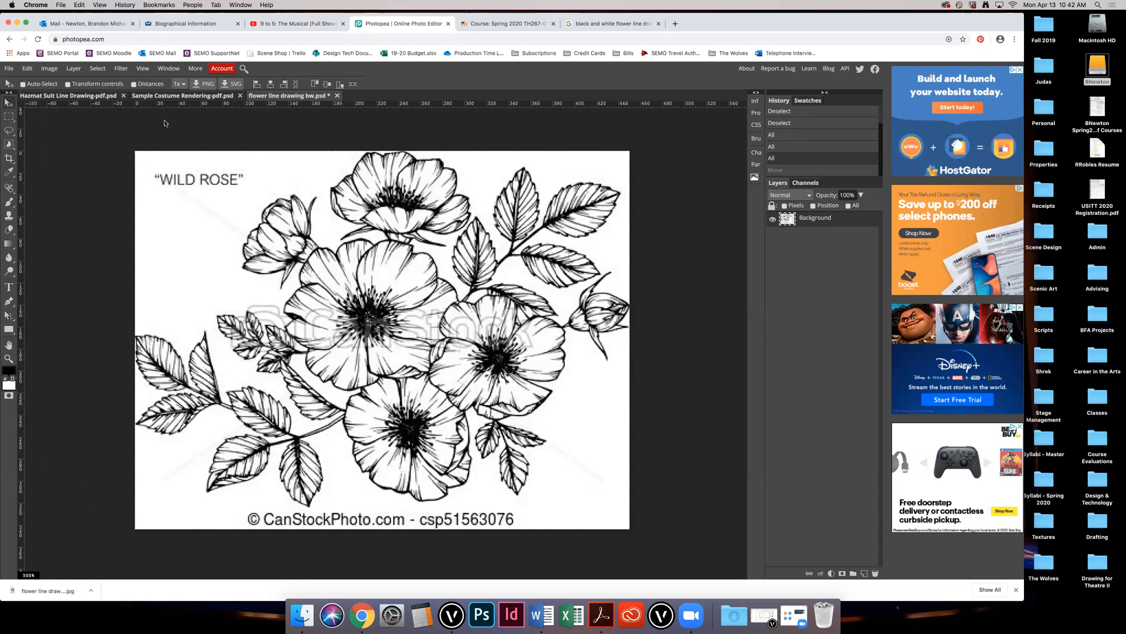
Step: Paste the flower drawing into the Hazmat Suit Line Drawing document and position it over the figure's chest
{"action": "left_click", "coordinate": [84, 95]}
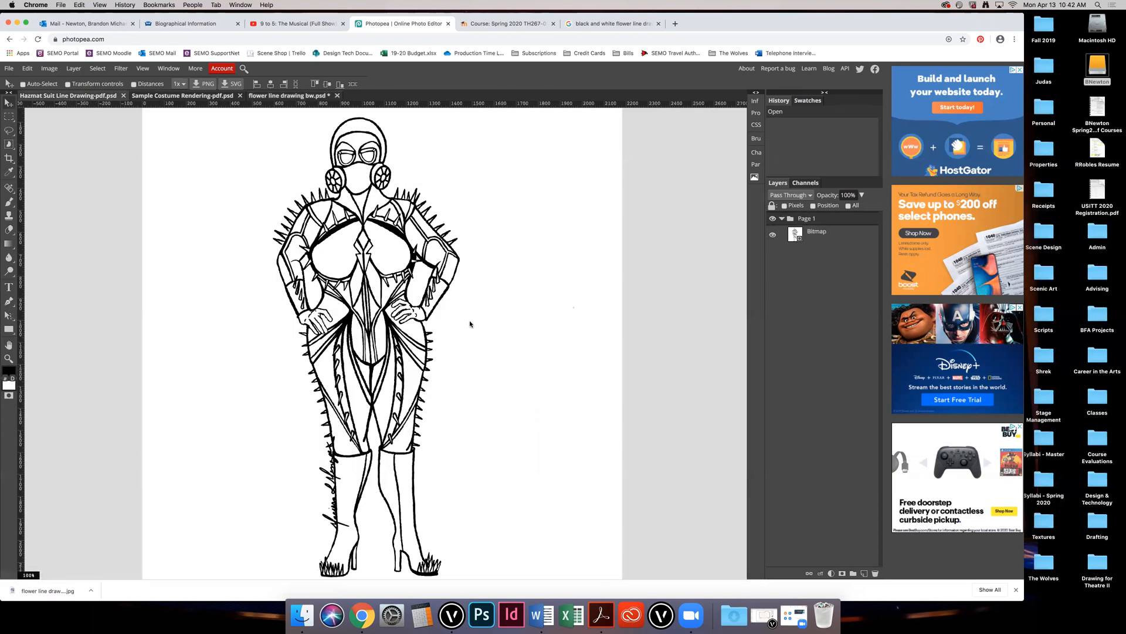
{"action": "key", "text": "super+v"}
{"action": "left_click_drag", "start_coordinate": [397, 337], "coordinate": [357, 217]}
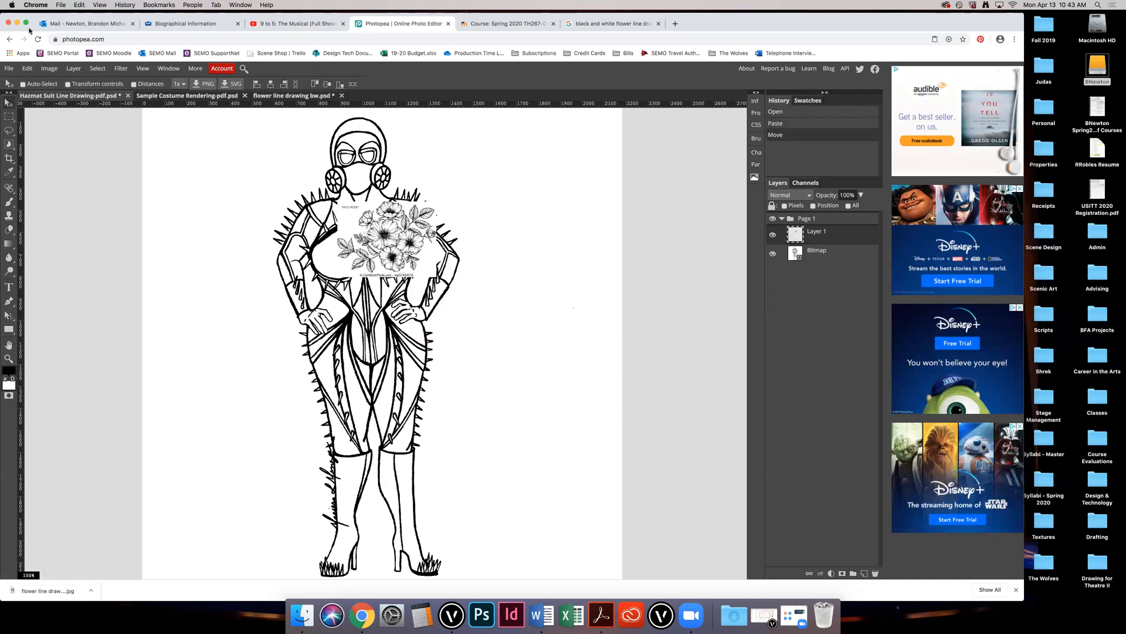
Step: Enlarge the pasted flower drawing with Free Transform so it covers the figure's torso from the mask to the hips
{"action": "left_click", "coordinate": [26, 68]}
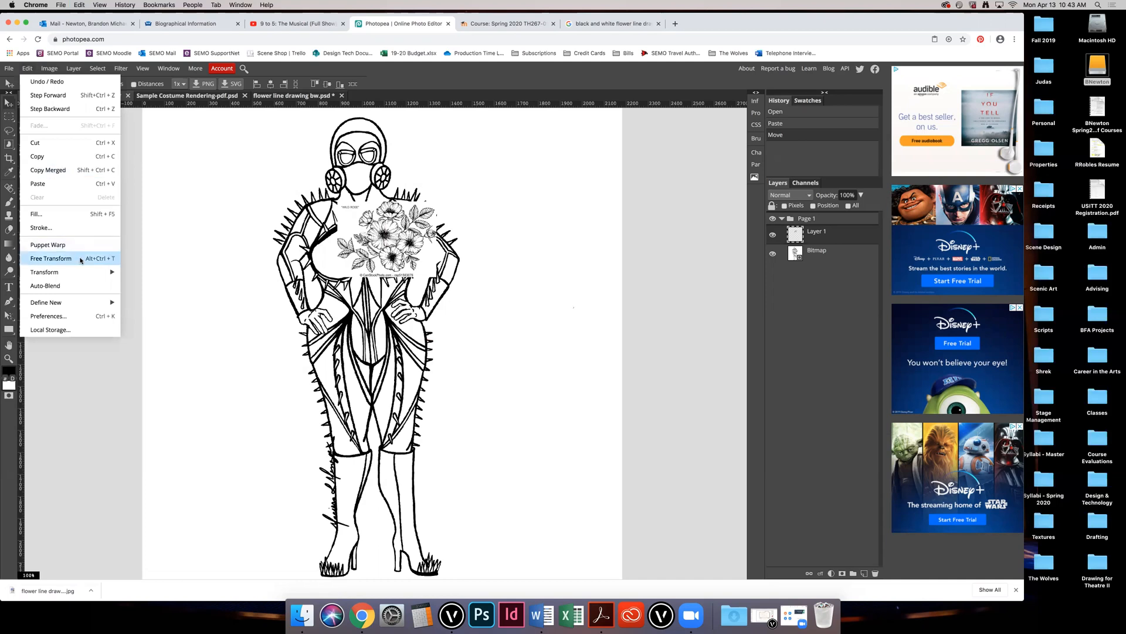
{"action": "left_click", "coordinate": [81, 260]}
{"action": "left_click_drag", "start_coordinate": [337, 276], "coordinate": [226, 346]}
{"action": "left_click_drag", "start_coordinate": [437, 202], "coordinate": [478, 170]}
{"action": "left_click_drag", "start_coordinate": [394, 229], "coordinate": [399, 226]}
{"action": "left_click", "coordinate": [340, 85]}
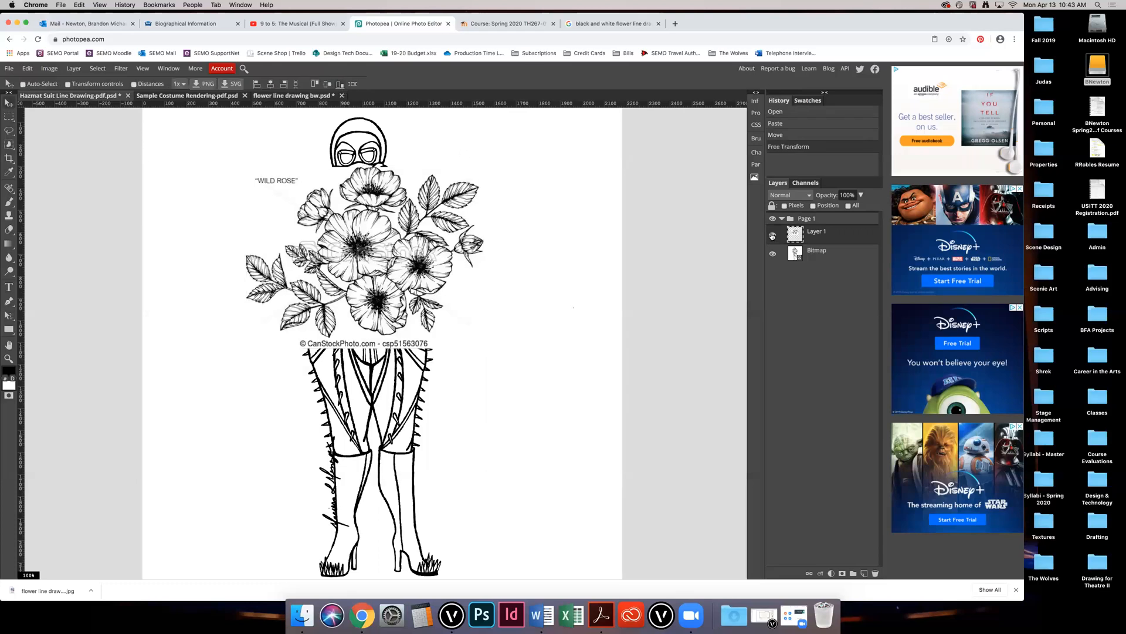
Step: Hide the flower drawing's layer and rename it "Flower Texture"
{"action": "left_click", "coordinate": [772, 235]}
{"action": "double_click", "coordinate": [816, 232]}
{"action": "type", "text": "Flower Texture"}
{"action": "key", "text": "Return"}
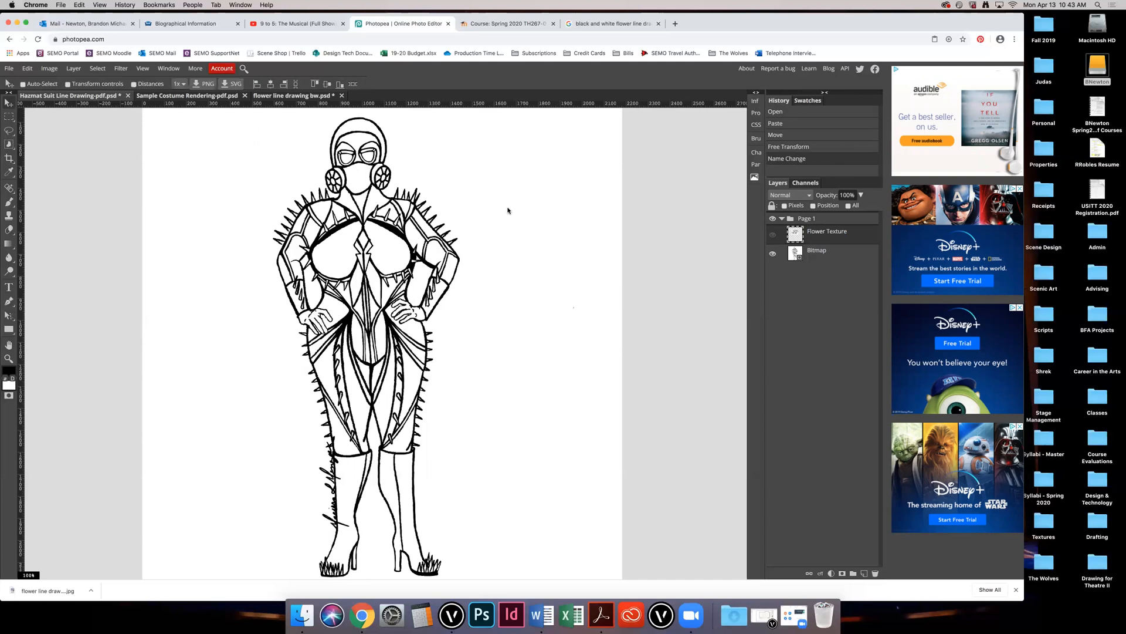
Step: Select both large chest panels of the suit on the Bitmap layer with the Magic Wand, clearing the trial selections first
{"action": "left_click", "coordinate": [820, 254]}
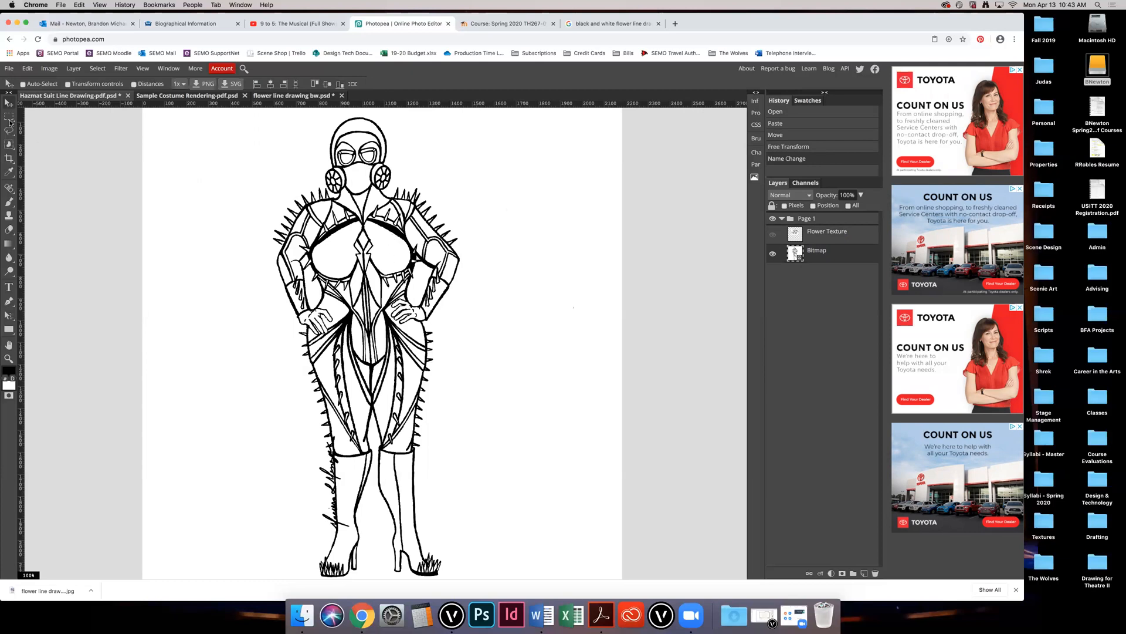
{"action": "right_click", "coordinate": [9, 143]}
{"action": "left_click", "coordinate": [35, 158]}
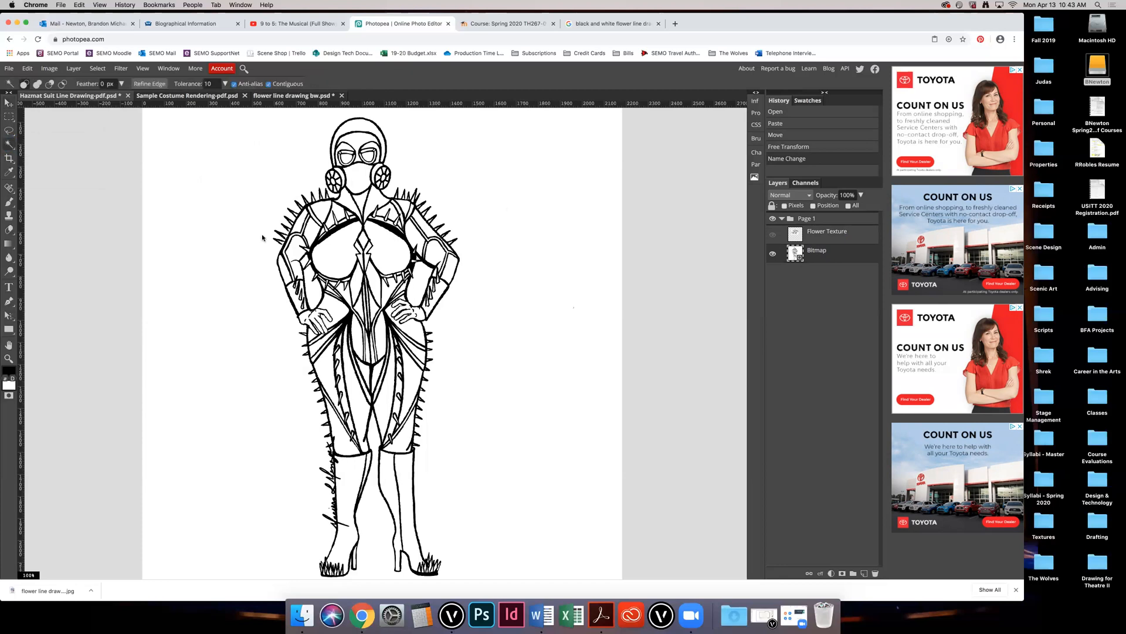
{"action": "left_click", "coordinate": [335, 251]}
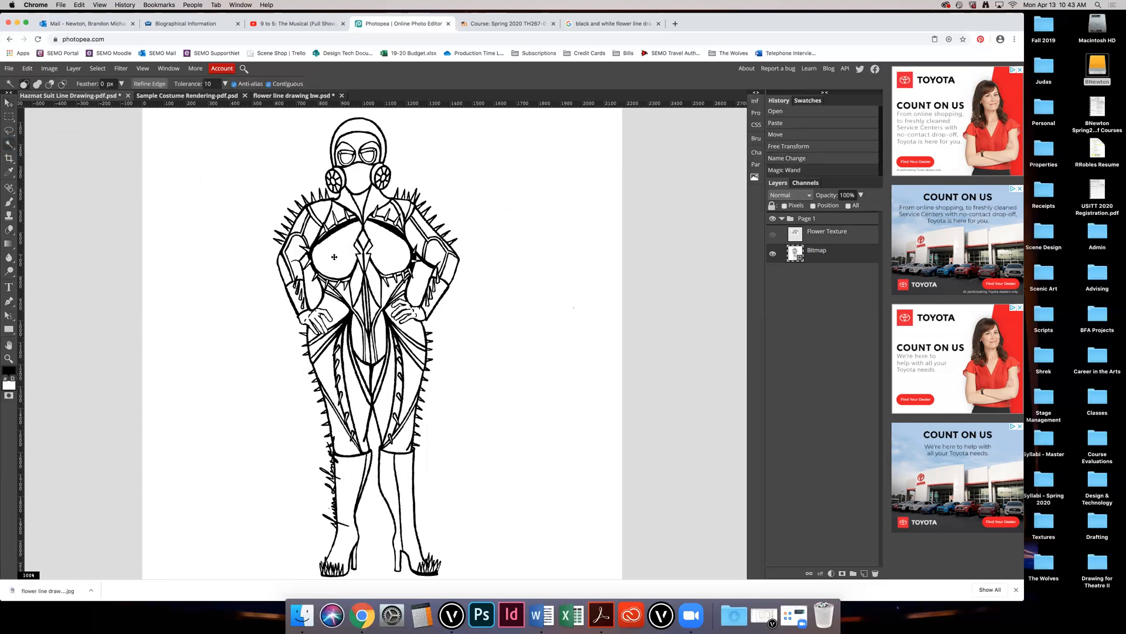
{"action": "key", "text": "super+d"}
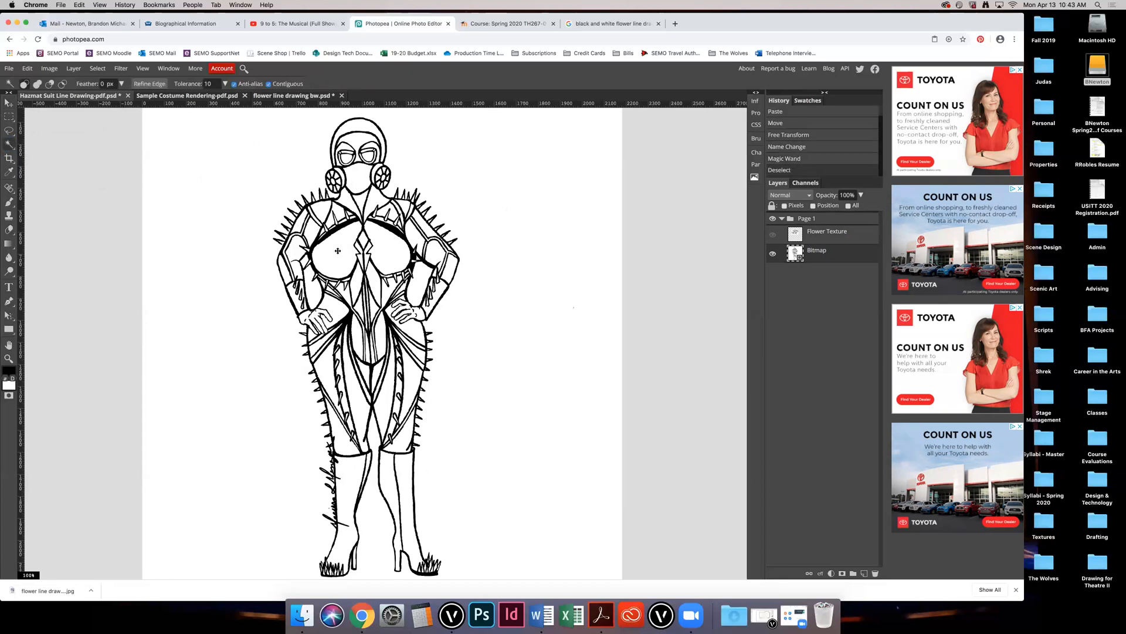
{"action": "left_click", "coordinate": [387, 253]}
{"action": "key", "text": "super+d"}
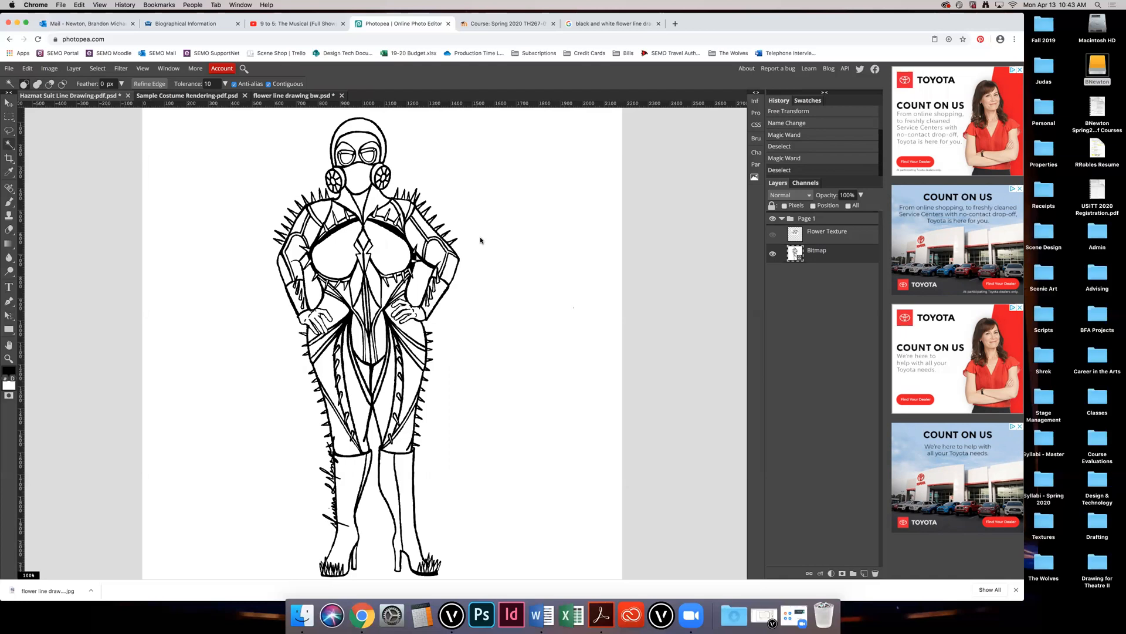
{"action": "left_click", "coordinate": [386, 251]}
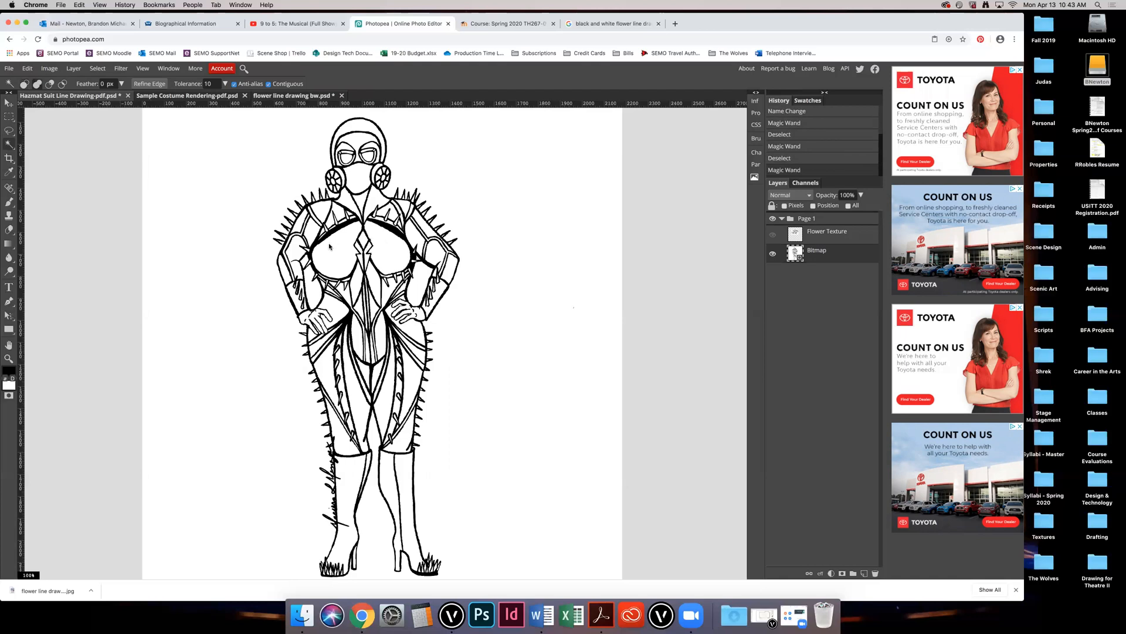
{"action": "left_click", "coordinate": [333, 248]}
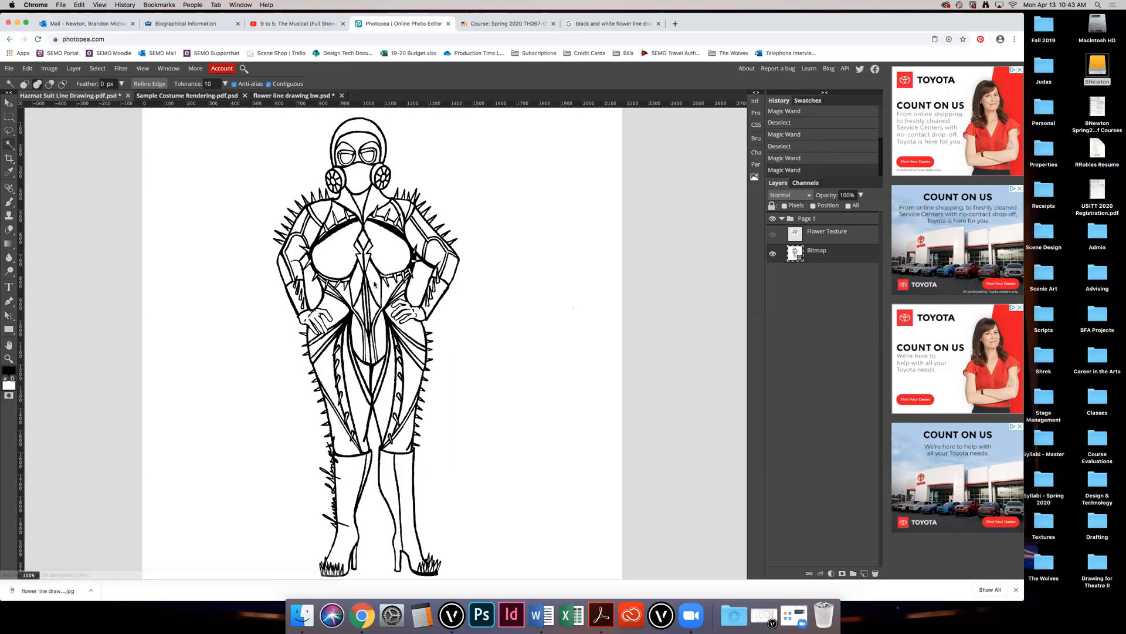
Step: Add the midriff panels between the chest and the waist to the Magic Wand selection
{"action": "left_click", "coordinate": [356, 282]}
{"action": "left_click", "coordinate": [360, 298]}
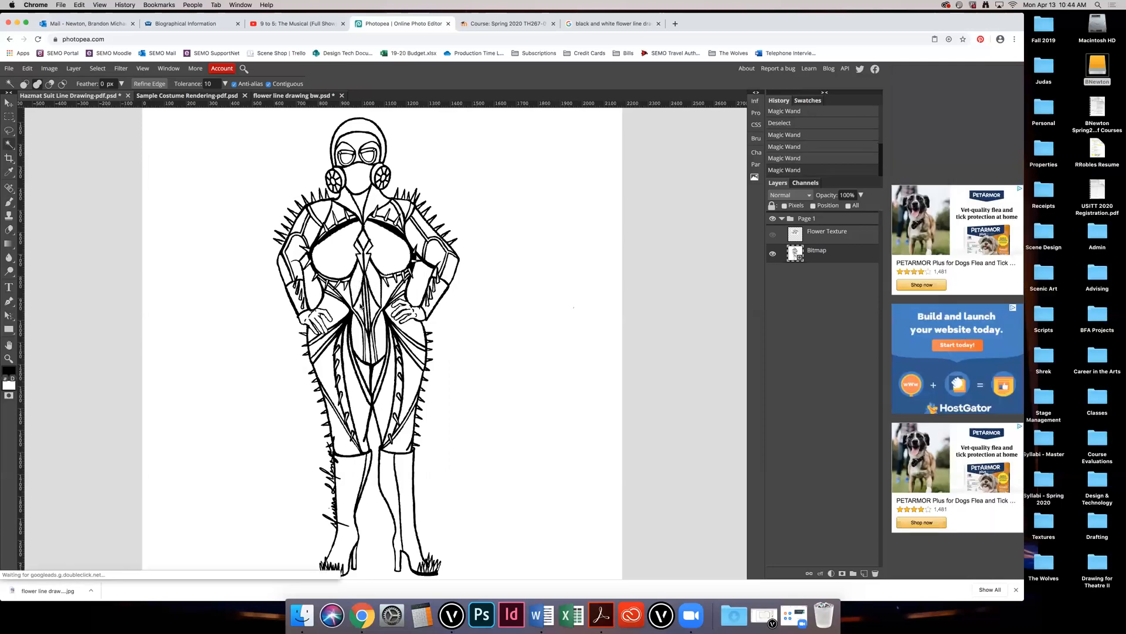
{"action": "left_click", "coordinate": [371, 298]}
{"action": "left_click", "coordinate": [384, 296]}
{"action": "left_click", "coordinate": [353, 293]}
{"action": "left_click", "coordinate": [346, 297]}
{"action": "left_click", "coordinate": [376, 284]}
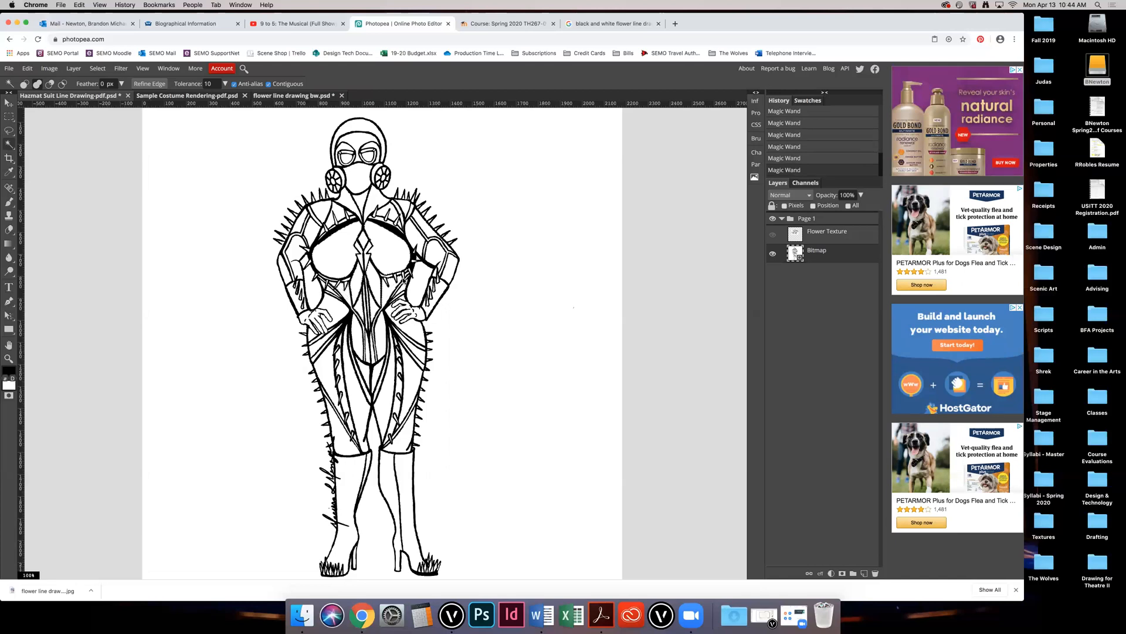
{"action": "left_click", "coordinate": [407, 273]}
Step: Add the small panels above the chest on both sides to the Magic Wand selection
{"action": "left_click", "coordinate": [391, 216]}
{"action": "left_click", "coordinate": [394, 224]}
{"action": "left_click", "coordinate": [349, 216]}
{"action": "left_click", "coordinate": [324, 231]}
Step: Show the Flower Texture layer and mask it to the selected suit panels with a raster mask, leaving the layer's image active
{"action": "left_click", "coordinate": [837, 234]}
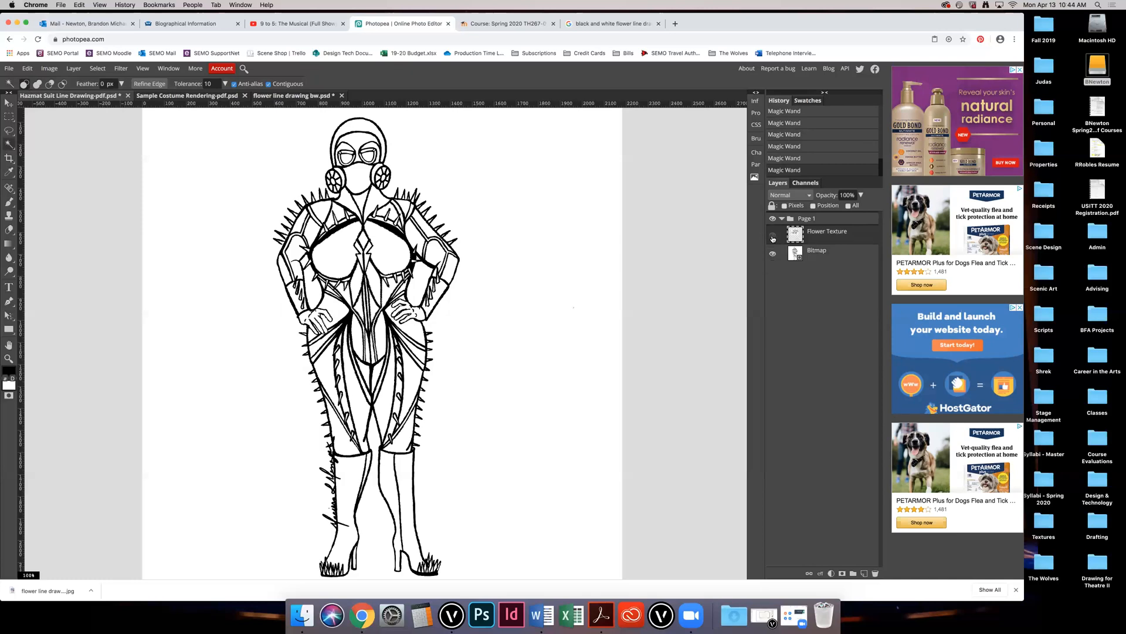
{"action": "left_click", "coordinate": [773, 236]}
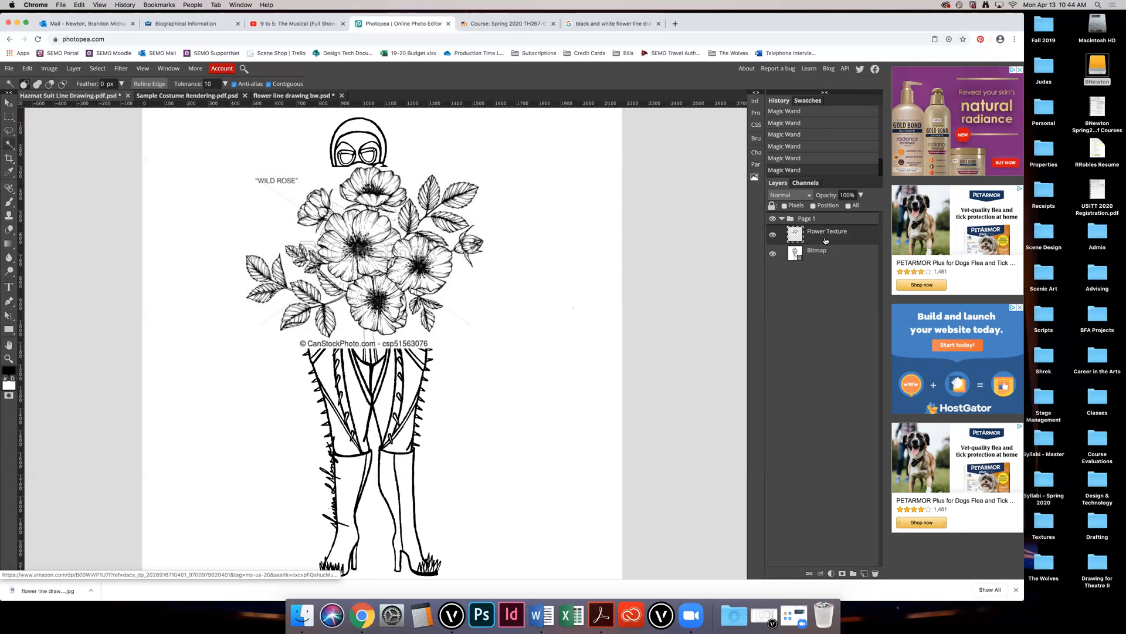
{"action": "left_click", "coordinate": [842, 573]}
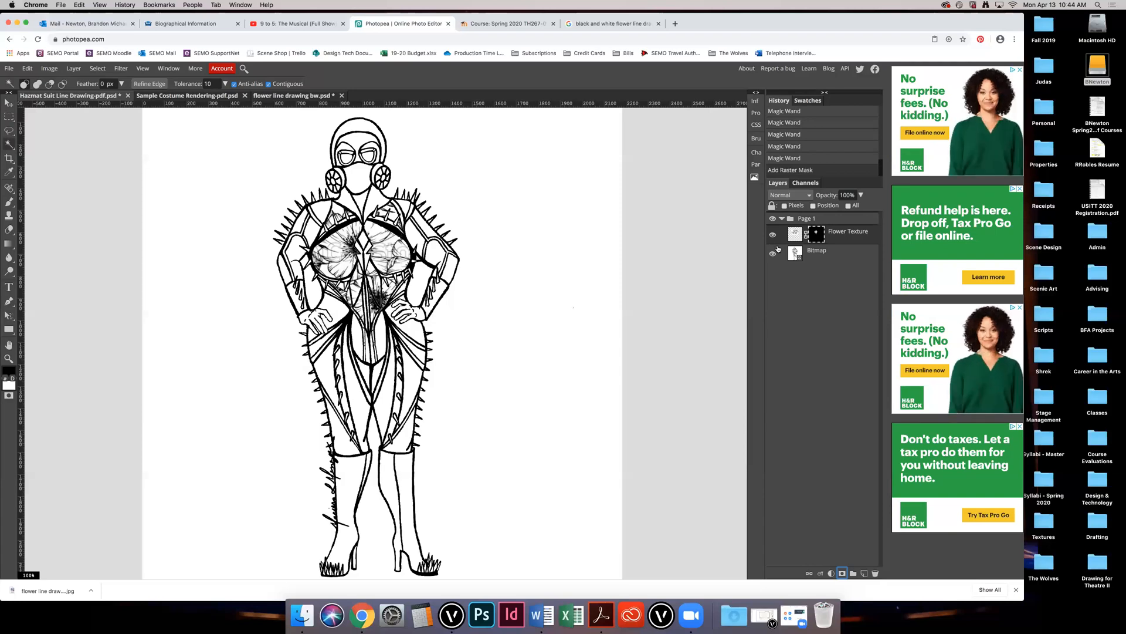
{"action": "left_click", "coordinate": [799, 231]}
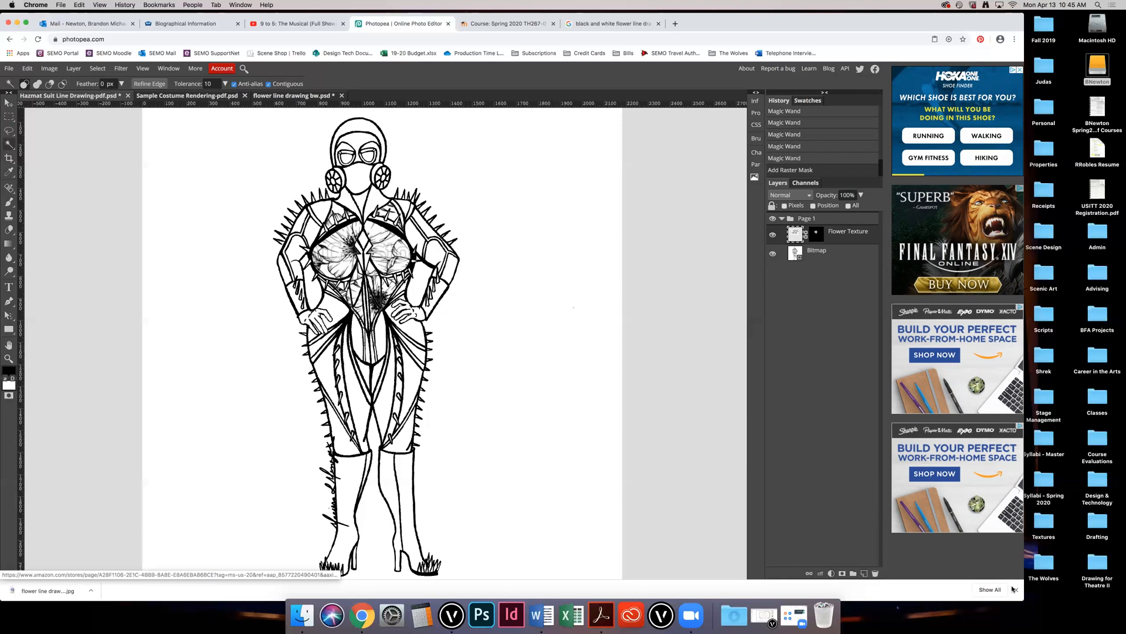
Step: Add three new empty layers above the Flower Texture layer
{"action": "left_click", "coordinate": [864, 595]}
{"action": "left_click", "coordinate": [863, 595]}
{"action": "left_click", "coordinate": [864, 595]}
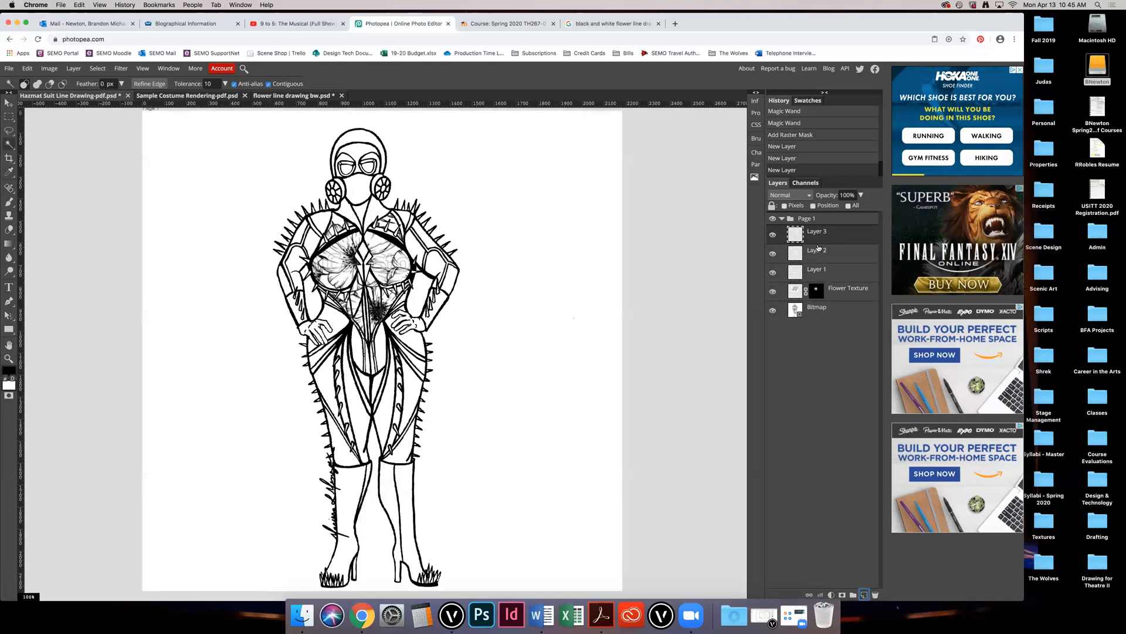
Step: Create a new layer folder and move the three empty layers into it, ordered Layer 1, Layer 2, Layer 3
{"action": "key", "text": "shift"}
{"action": "left_click", "coordinate": [843, 276]}
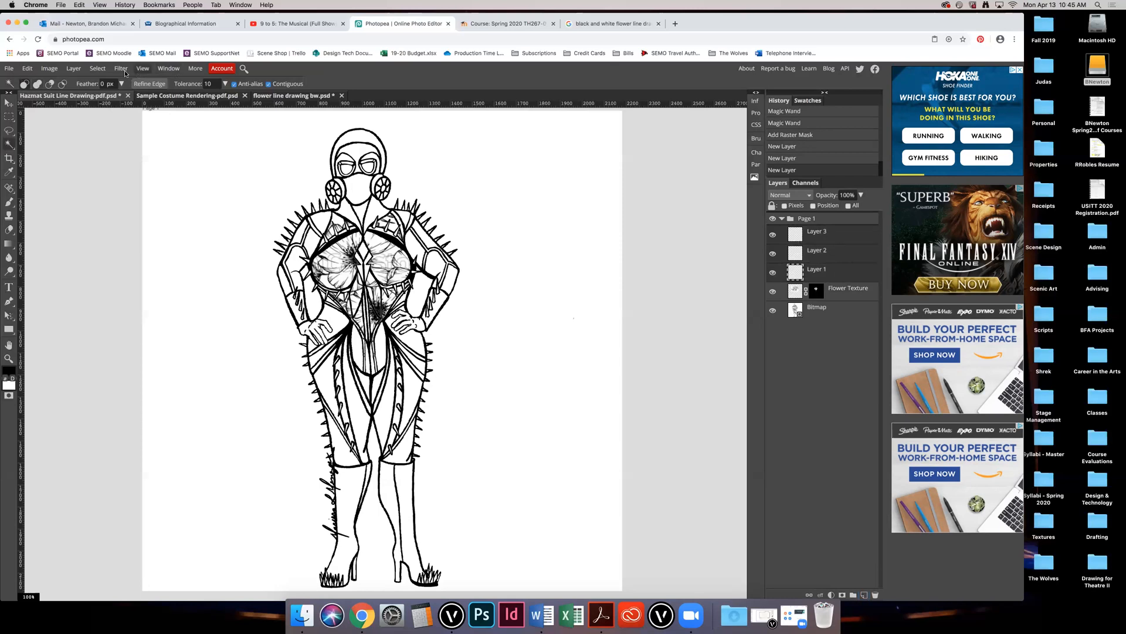
{"action": "left_click", "coordinate": [73, 68]}
{"action": "mouse_move", "coordinate": [82, 83]}
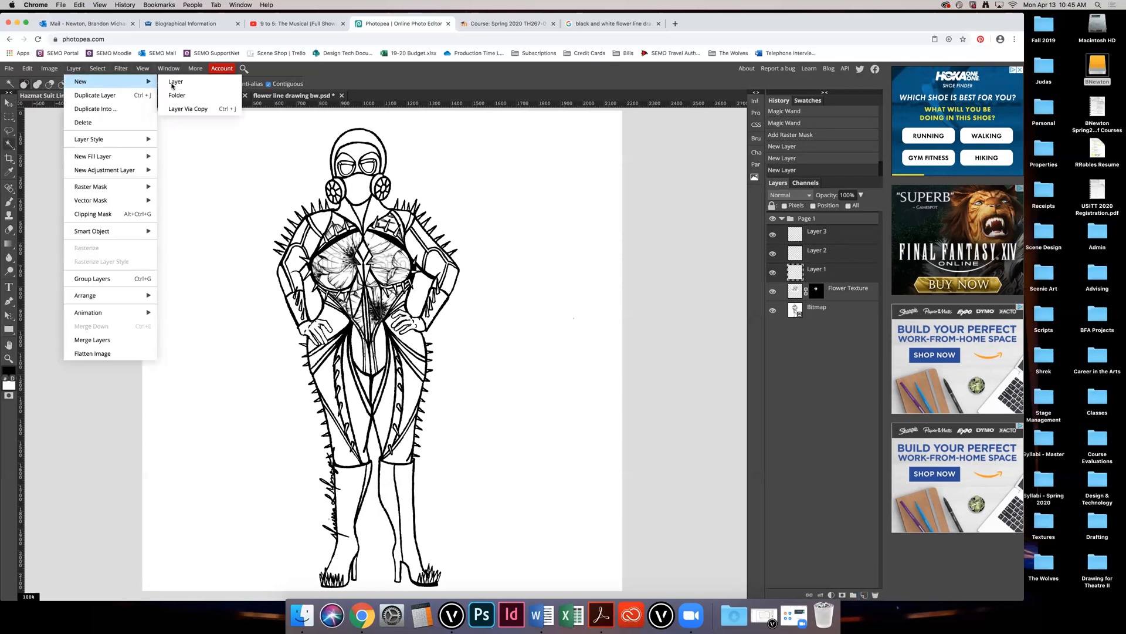
{"action": "left_click", "coordinate": [189, 96]}
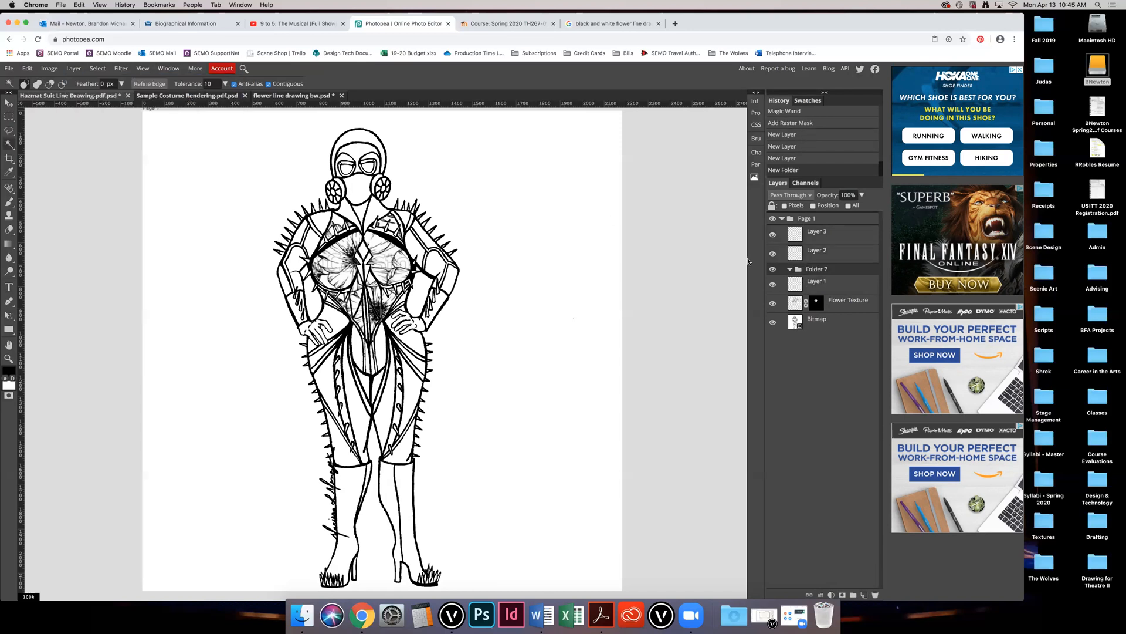
{"action": "mouse_move", "coordinate": [822, 271]}
{"action": "left_mouse_down"}
{"action": "mouse_move", "coordinate": [817, 229]}
{"action": "mouse_move", "coordinate": [825, 249]}
{"action": "left_mouse_up"}
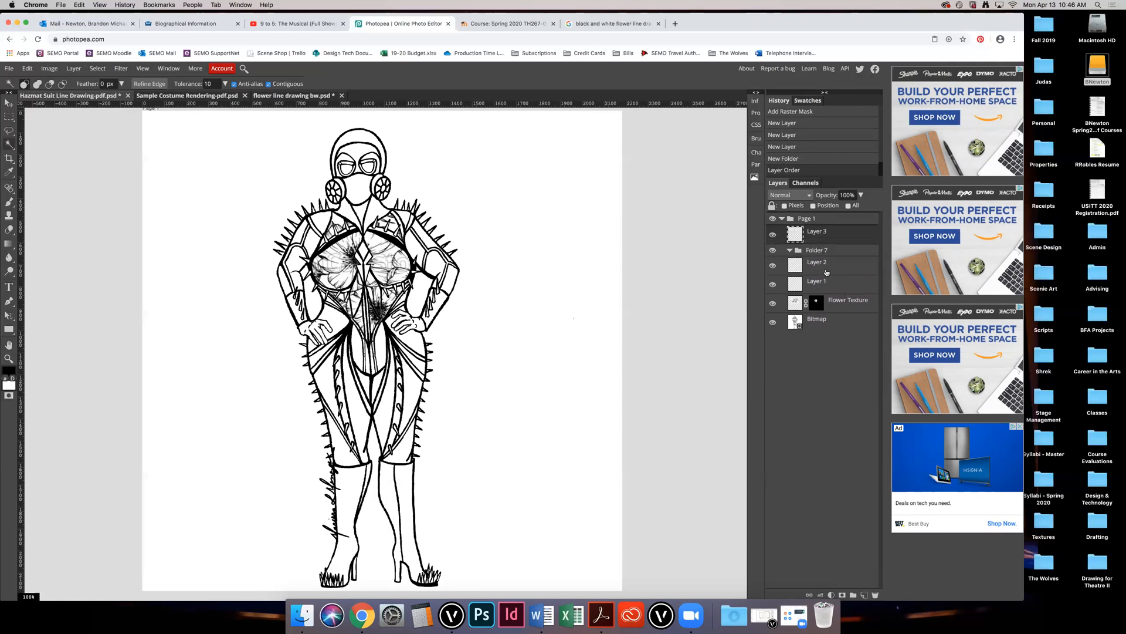
{"action": "mouse_move", "coordinate": [823, 260]}
{"action": "left_mouse_down"}
{"action": "mouse_move", "coordinate": [817, 238]}
{"action": "mouse_move", "coordinate": [820, 253]}
{"action": "left_mouse_up"}
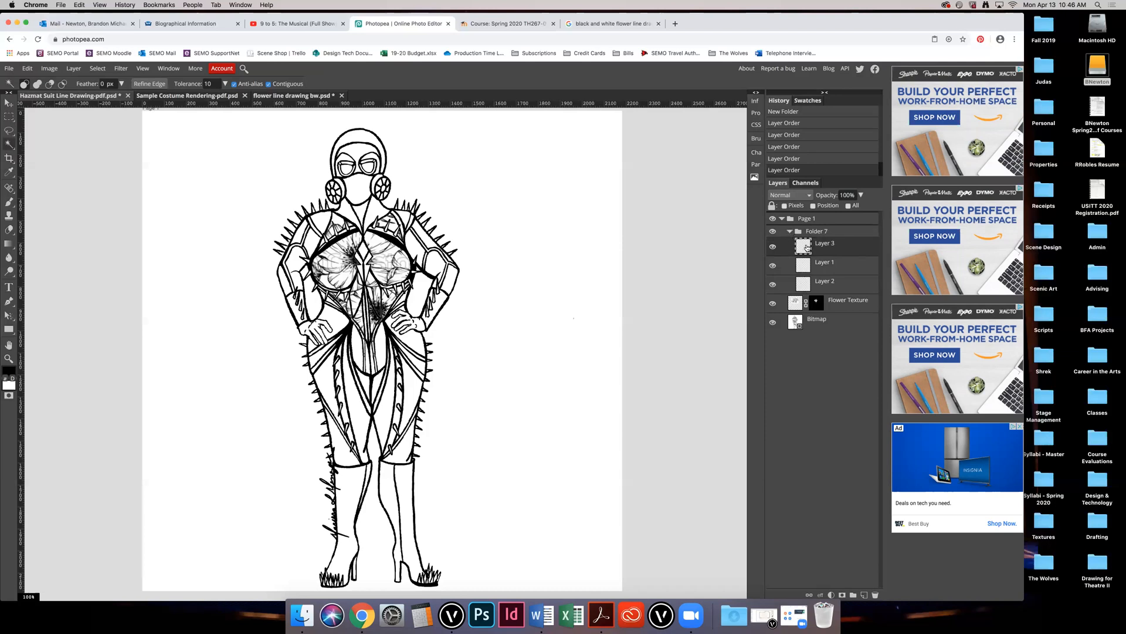
{"action": "left_click_drag", "start_coordinate": [827, 256], "coordinate": [834, 282]}
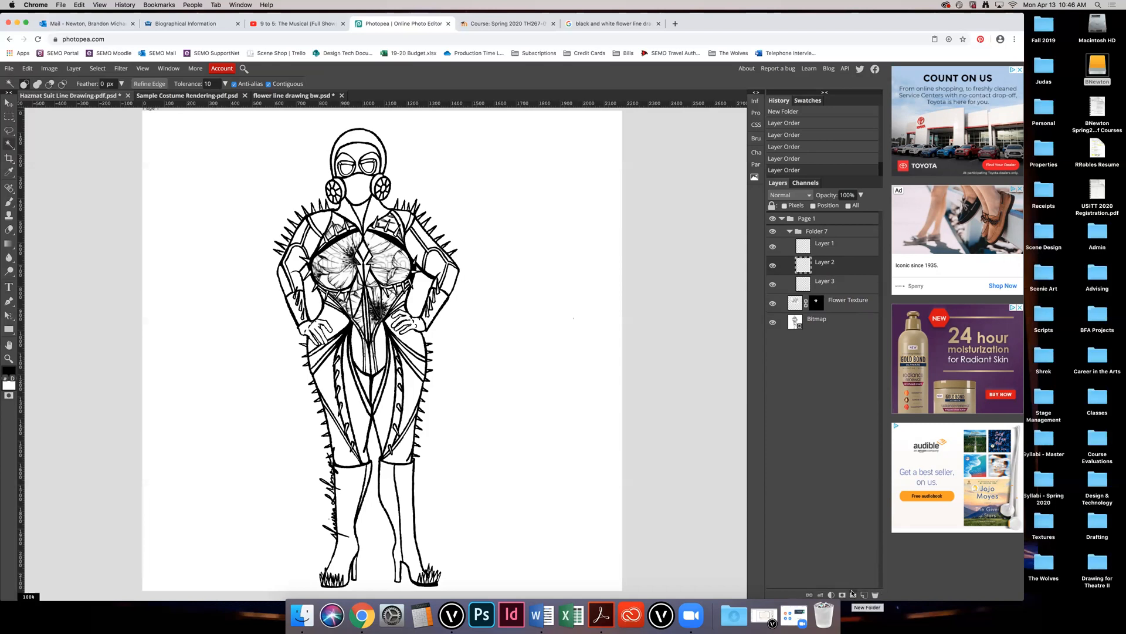
Step: Rename the new layer folder "Rename"
{"action": "left_click", "coordinate": [790, 231]}
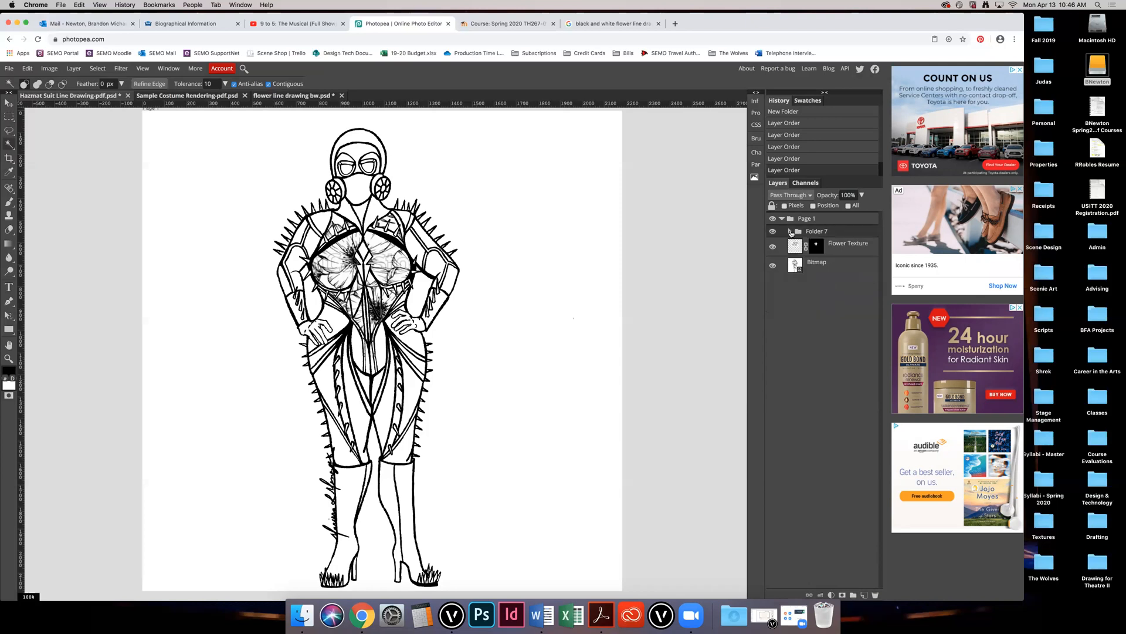
{"action": "left_click", "coordinate": [790, 232]}
{"action": "double_click", "coordinate": [813, 231]}
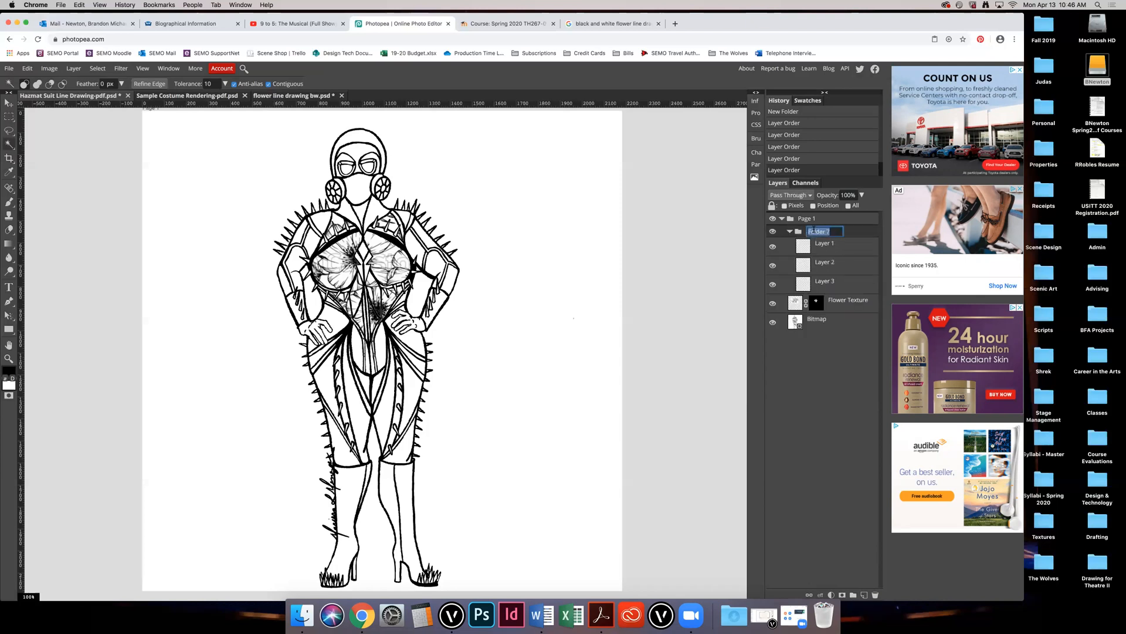
{"action": "type", "text": "Rname"}
{"action": "key", "text": "Return"}
{"action": "double_click", "coordinate": [812, 232]}
{"action": "type", "text": "Rename"}
{"action": "key", "text": "Return"}
Step: Collapse and expand the Rename folder to view how it holds its layers
{"action": "left_click", "coordinate": [790, 231]}
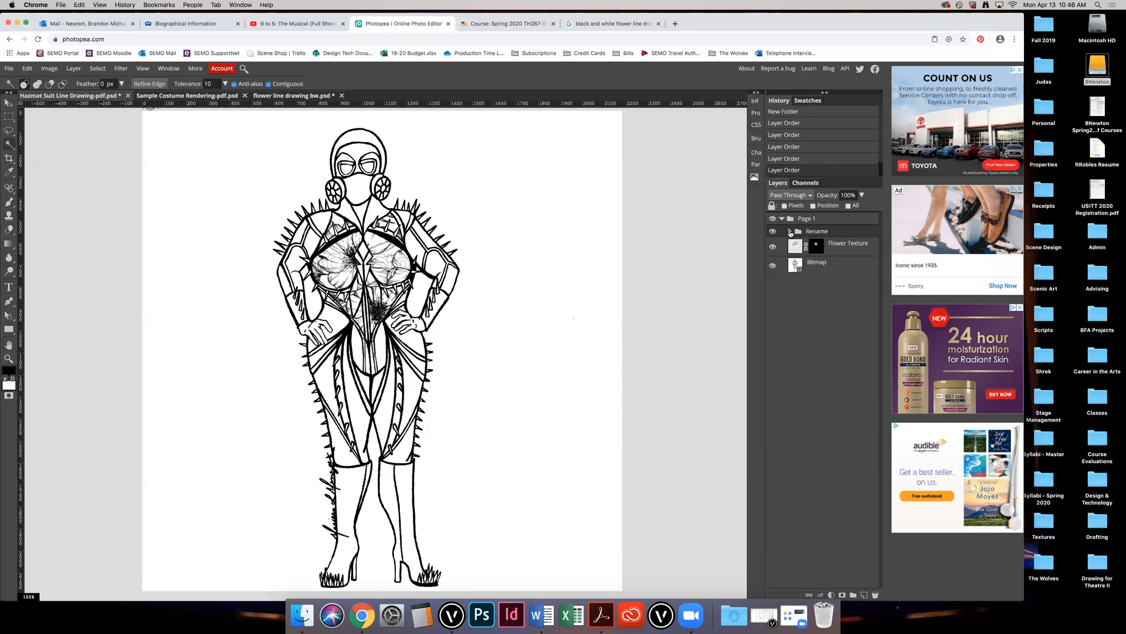
{"action": "left_click", "coordinate": [790, 231]}
{"action": "left_click", "coordinate": [790, 231]}
{"action": "left_click", "coordinate": [790, 231]}
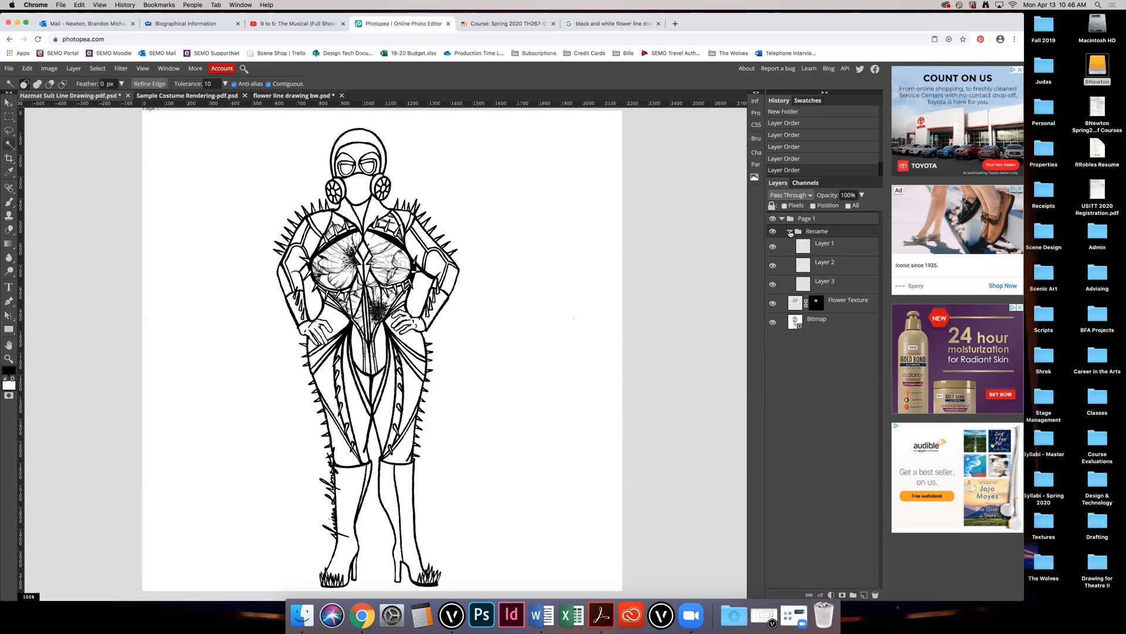
{"action": "left_click", "coordinate": [789, 232]}
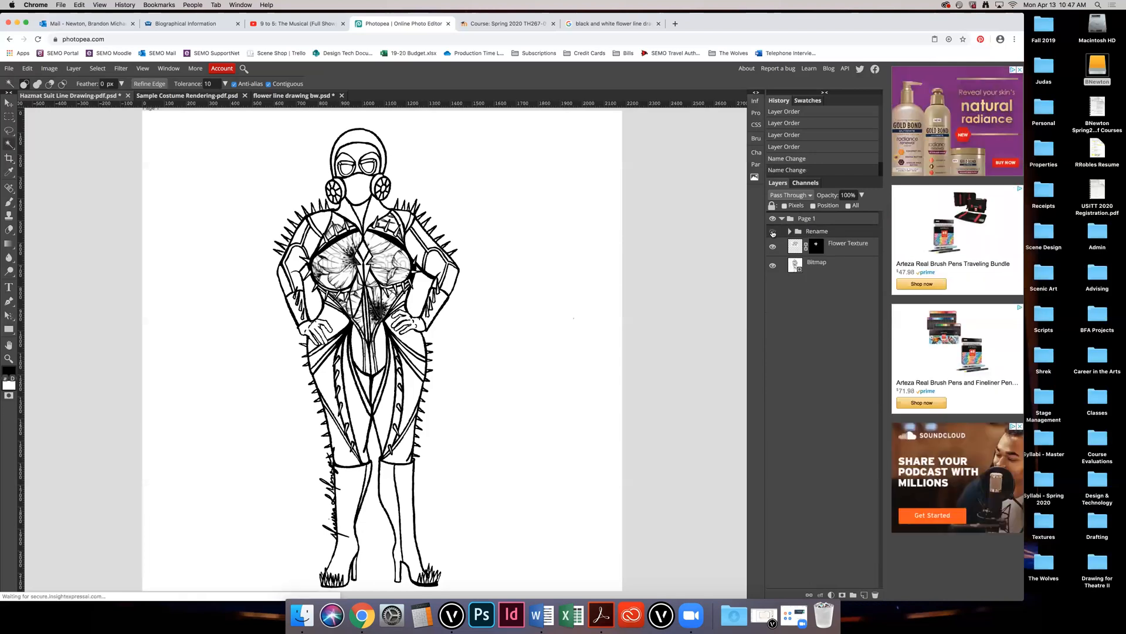
{"action": "left_click", "coordinate": [790, 231]}
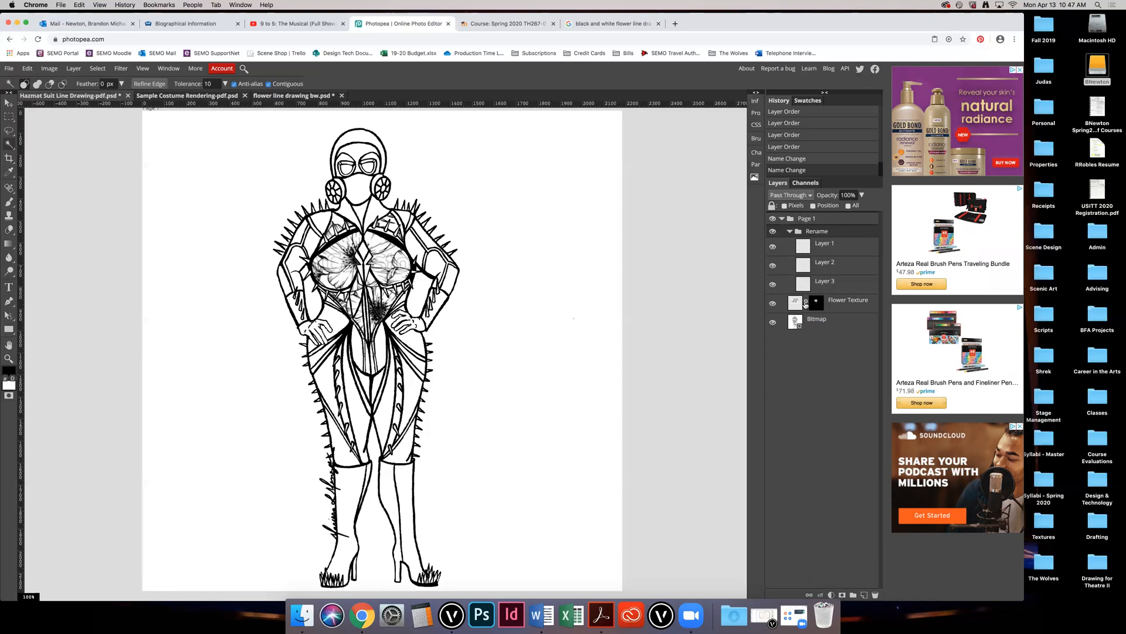
Step: Hide Layer 3 and Layer 2, toggle the Rename folder's visibility, and show both layers again
{"action": "left_click", "coordinate": [773, 284]}
{"action": "left_click", "coordinate": [772, 266]}
{"action": "left_click", "coordinate": [790, 233]}
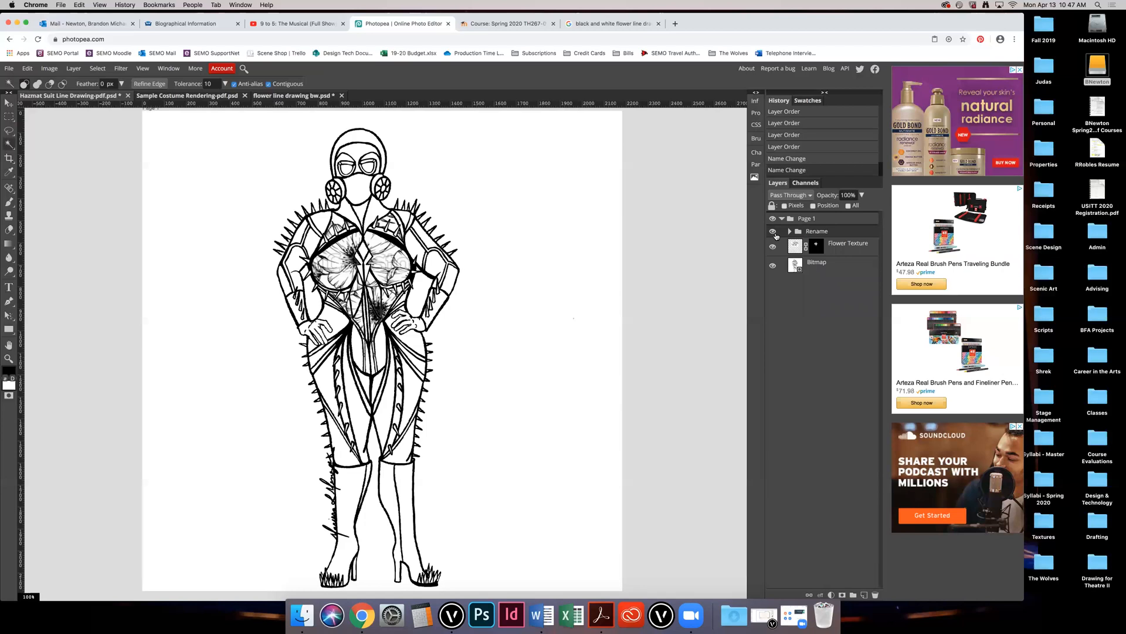
{"action": "left_click", "coordinate": [773, 233]}
{"action": "left_click", "coordinate": [789, 233]}
{"action": "left_click", "coordinate": [772, 265]}
{"action": "left_click", "coordinate": [773, 284]}
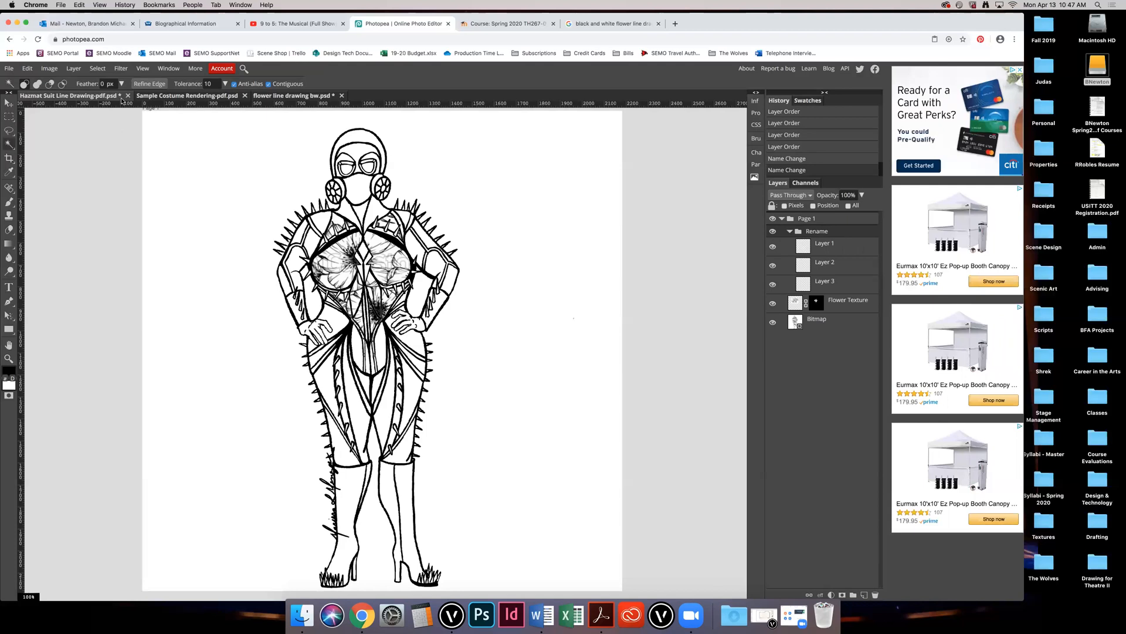
Step: View the Sample Costume Rendering document and return to the Hazmat Suit Line Drawing document
{"action": "left_click", "coordinate": [187, 95]}
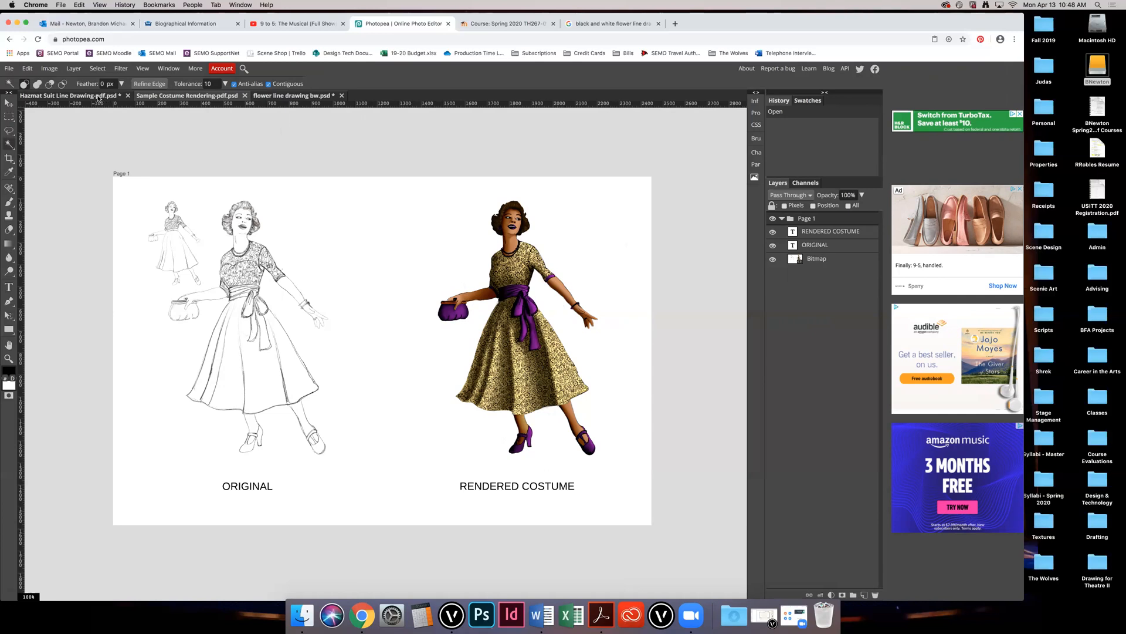
{"action": "left_click", "coordinate": [97, 96]}
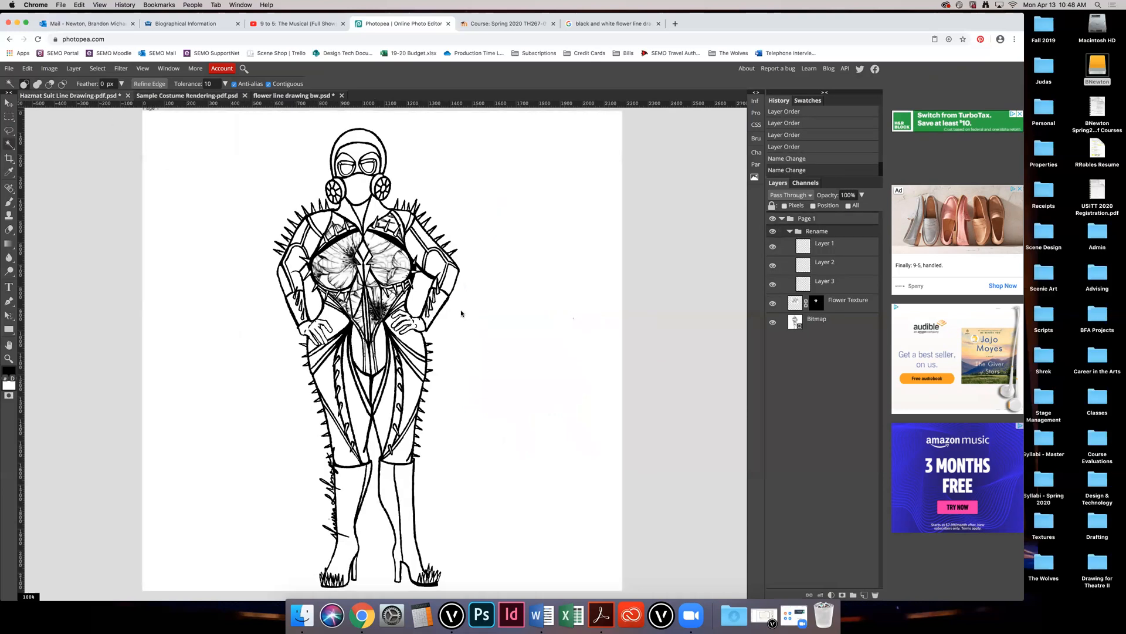
Step: Delete the Rename folder together with its three empty layers
{"action": "left_click", "coordinate": [789, 231]}
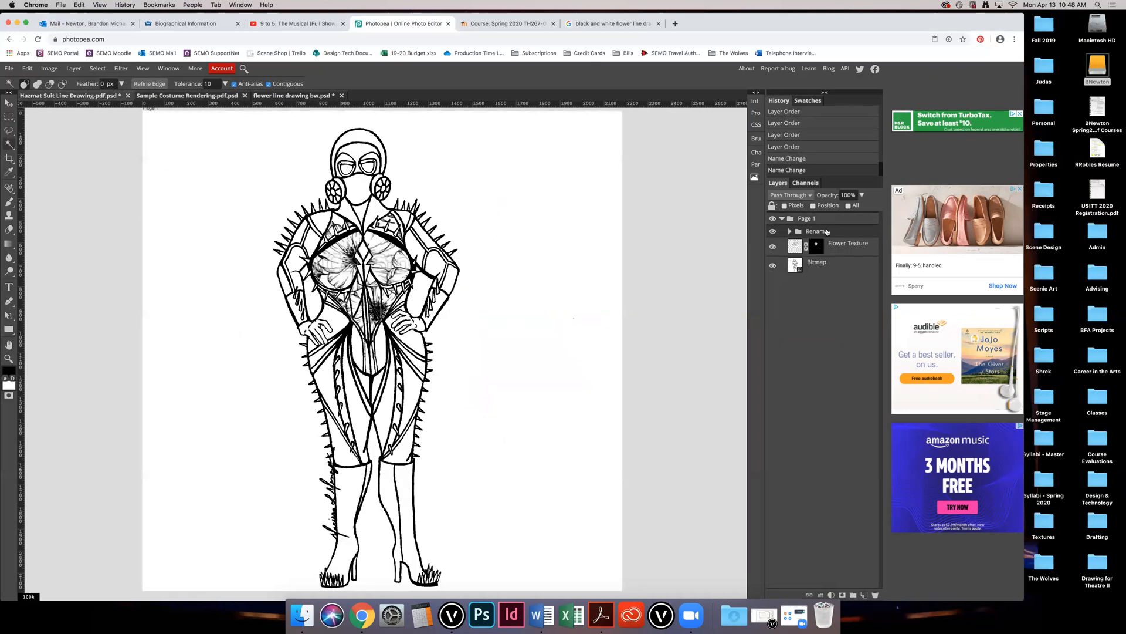
{"action": "right_click", "coordinate": [828, 232]}
{"action": "left_click", "coordinate": [836, 293]}
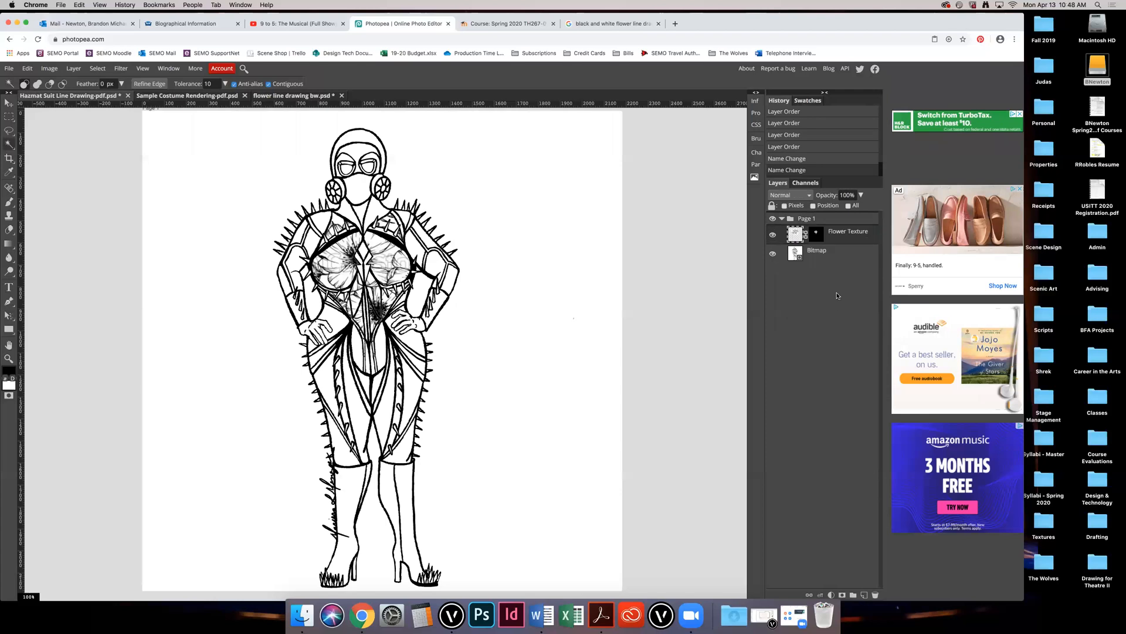
Step: Collapse and expand the Page 1 folder to view its layers
{"action": "left_click", "coordinate": [784, 220]}
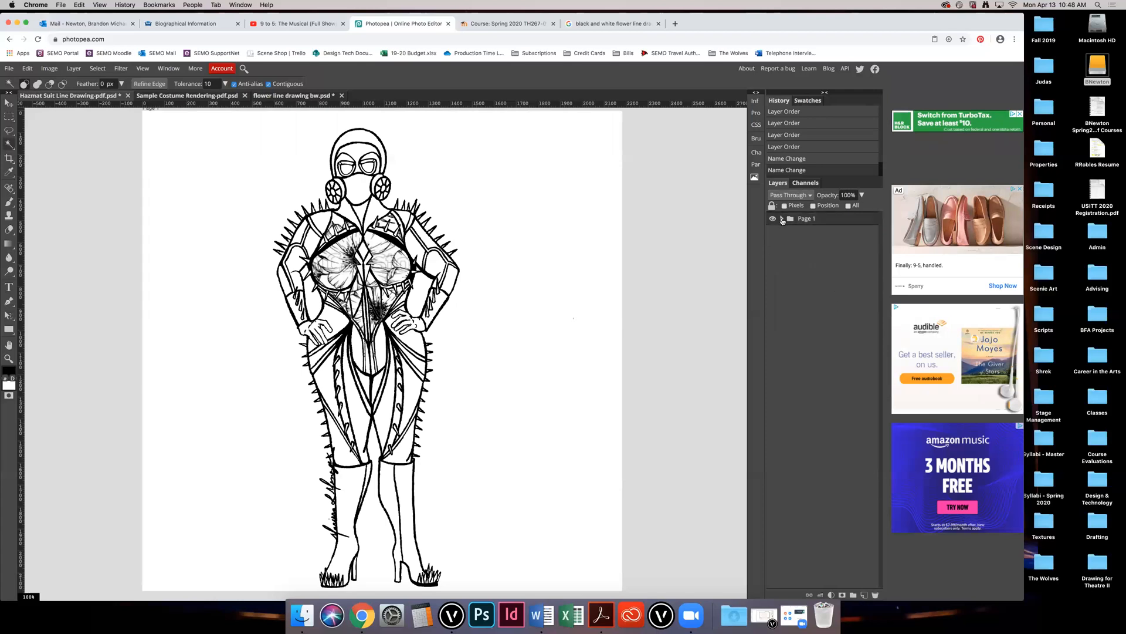
{"action": "double_click", "coordinate": [782, 221]}
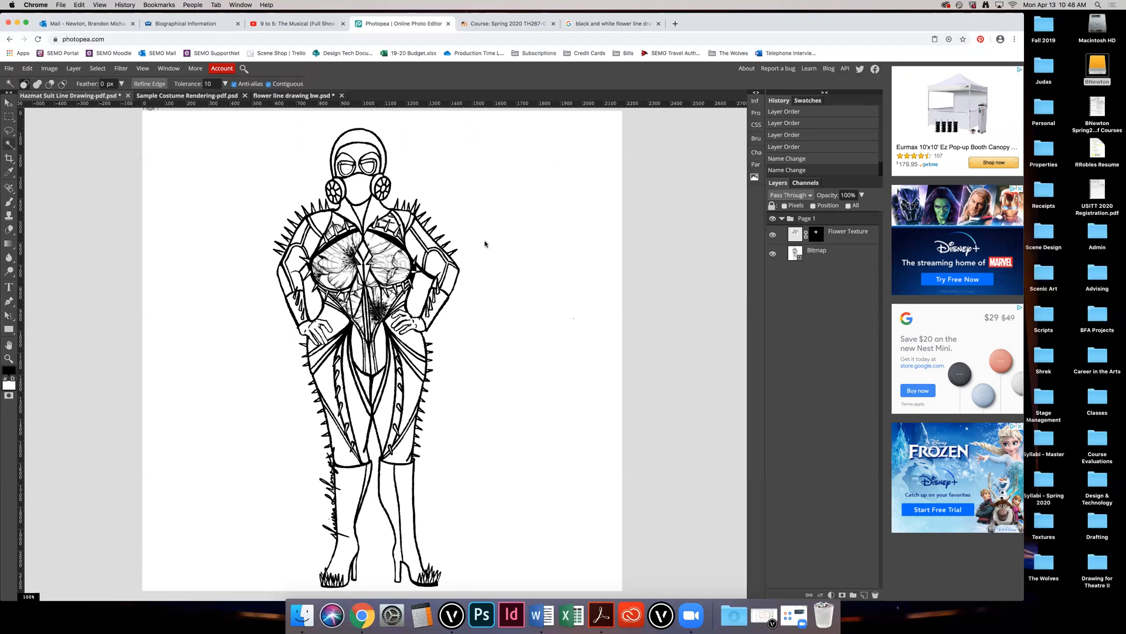
Step: Select the hood and mouthpiece areas on the Bitmap layer and add an empty layer above Flower Texture
{"action": "left_click", "coordinate": [828, 261]}
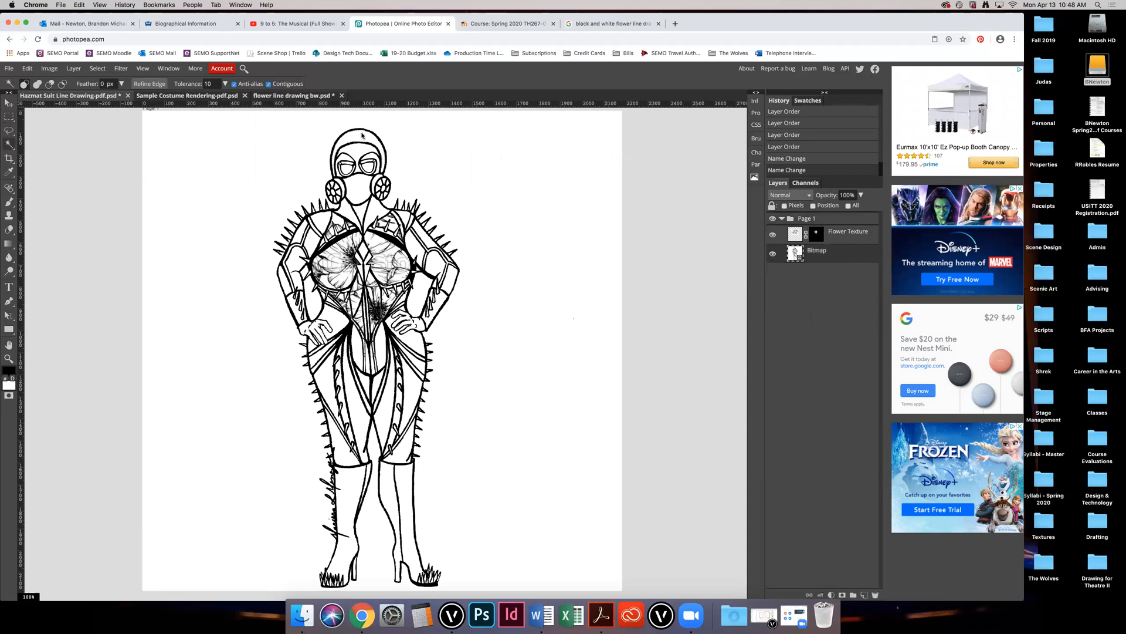
{"action": "key", "text": "shift"}
{"action": "left_click", "coordinate": [850, 237]}
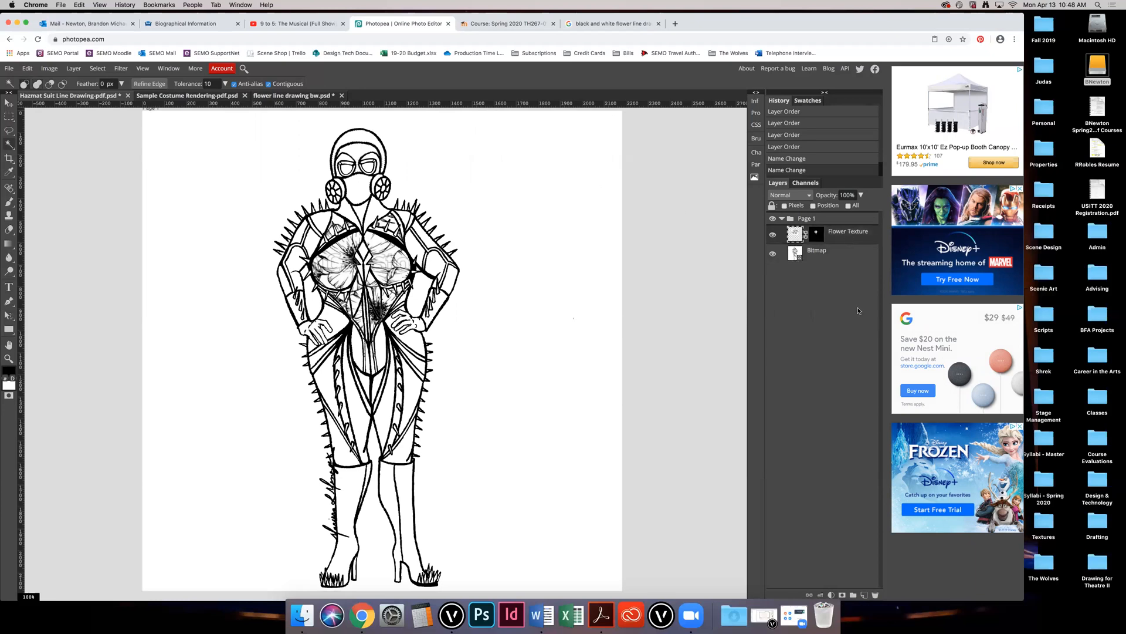
{"action": "left_click", "coordinate": [864, 595]}
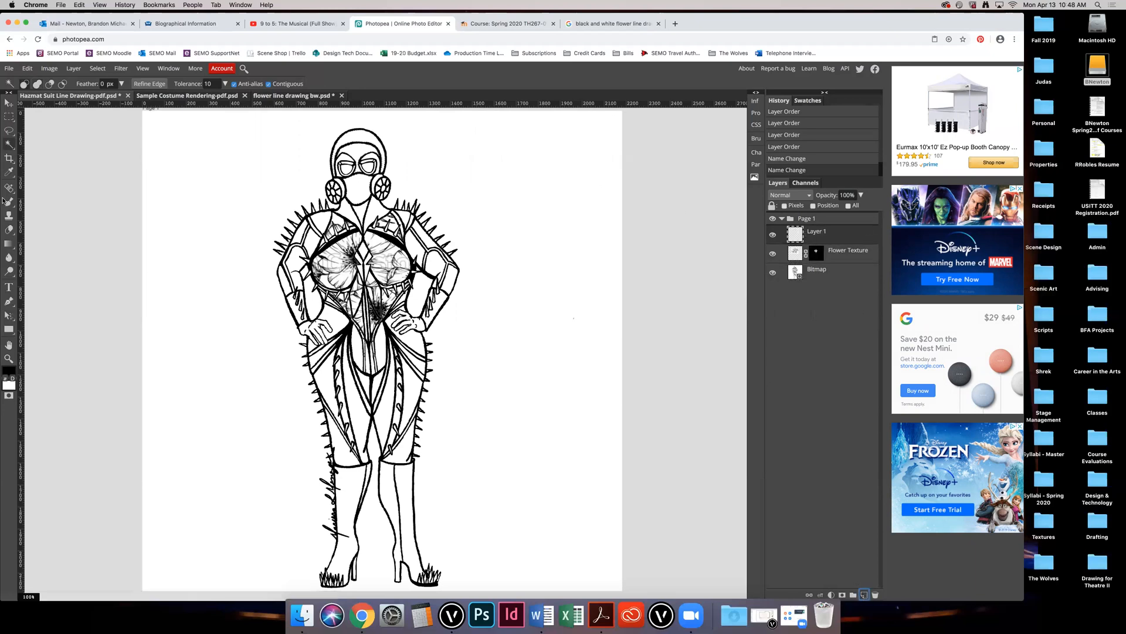
Step: Fill the selected hood and mouthpiece areas with red (ff0000) on the new layer using the Paint Bucket
{"action": "right_click", "coordinate": [6, 243]}
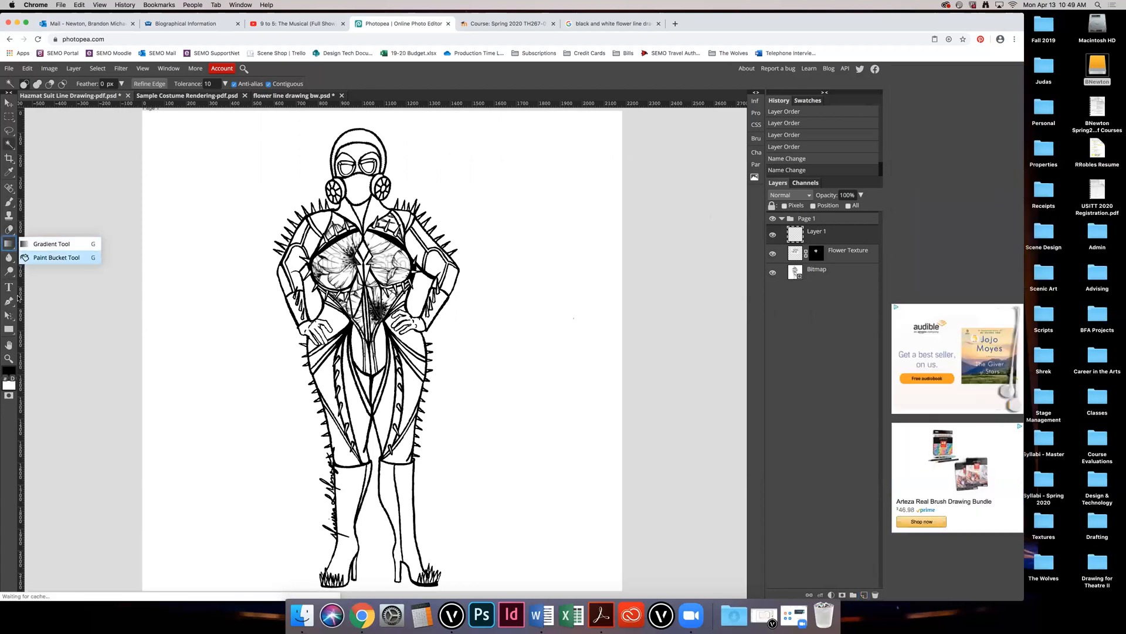
{"action": "left_click", "coordinate": [47, 258]}
{"action": "left_click", "coordinate": [8, 371]}
{"action": "left_click", "coordinate": [198, 238]}
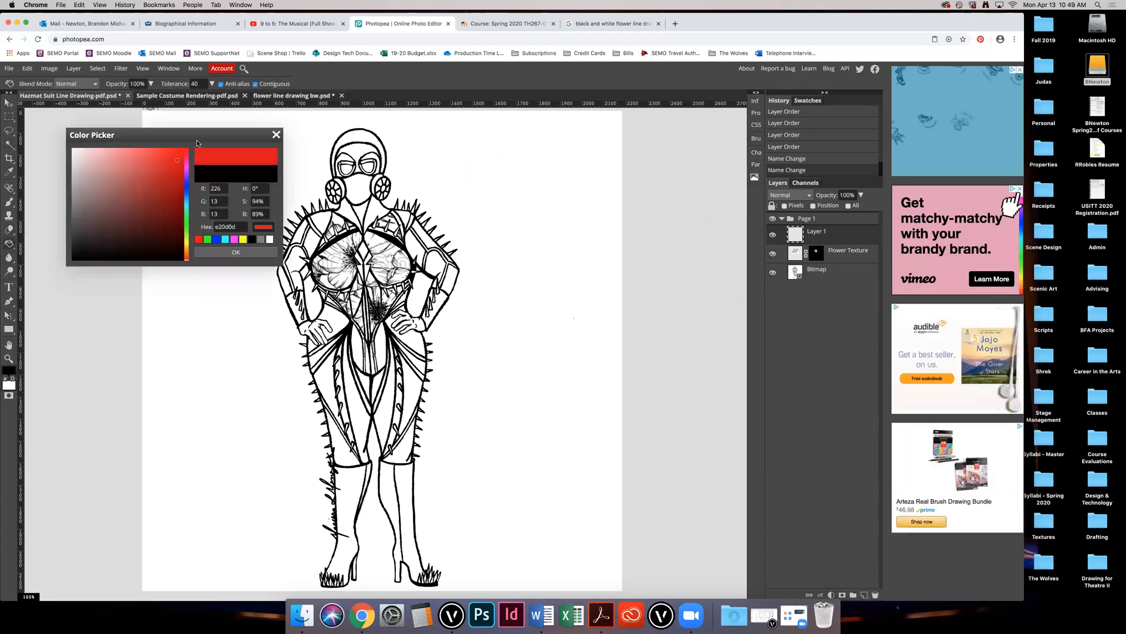
{"action": "left_click", "coordinate": [258, 252]}
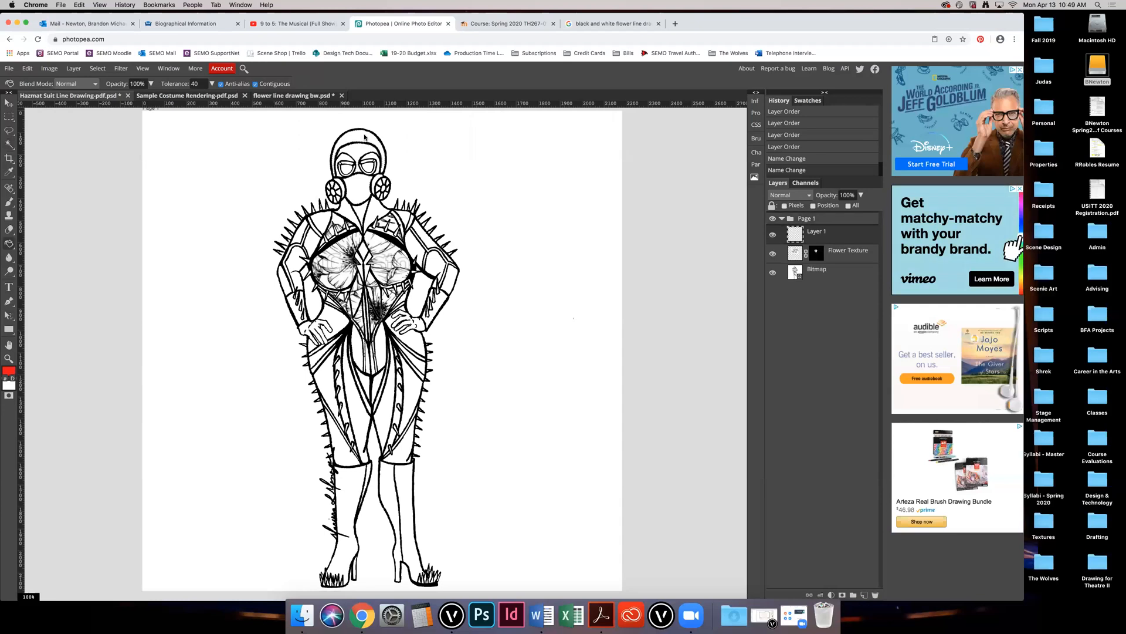
{"action": "left_click", "coordinate": [360, 139]}
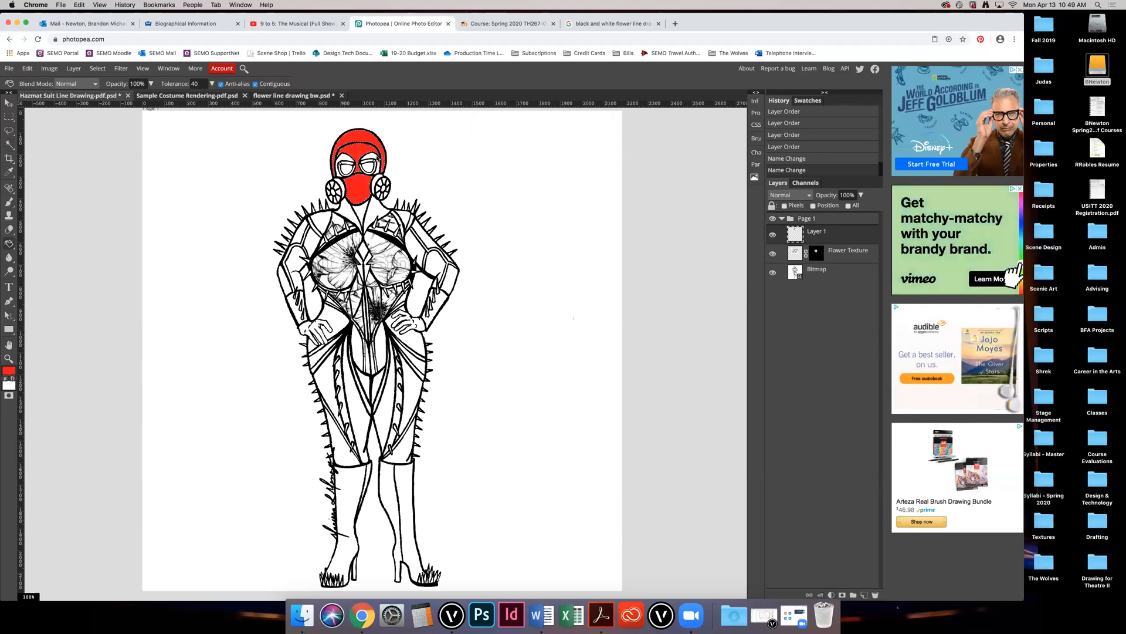
Step: Select the goggle surrounds and respirator areas from the Bitmap layer and fill them with magenta (ff00ff) on Layer 1
{"action": "left_click", "coordinate": [823, 272]}
{"action": "key", "text": "w"}
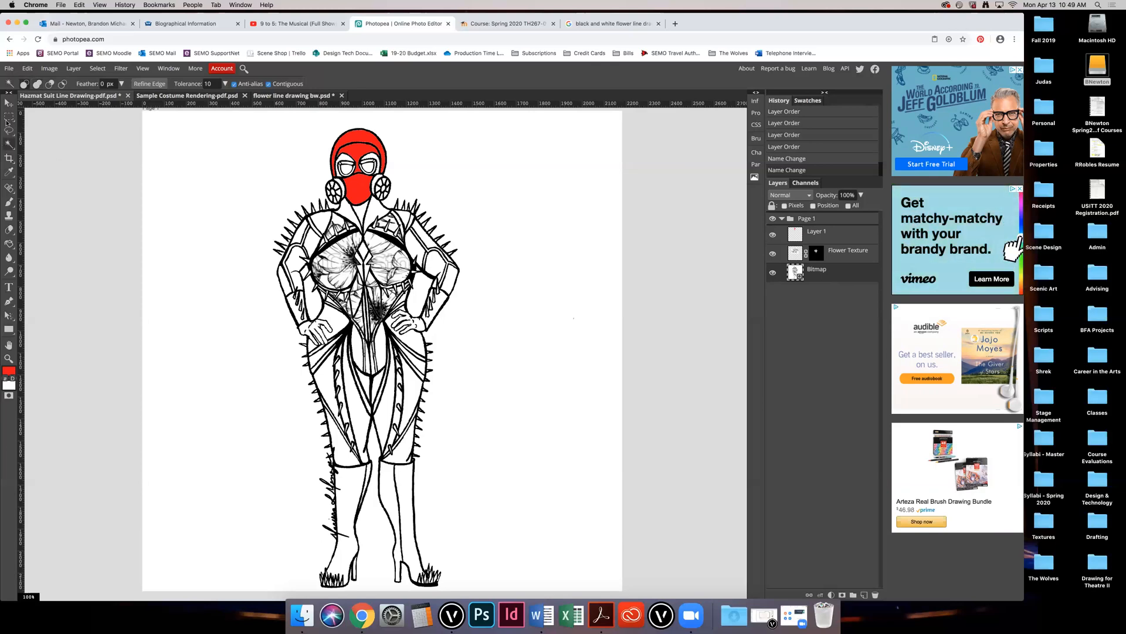
{"action": "left_click", "coordinate": [9, 371]}
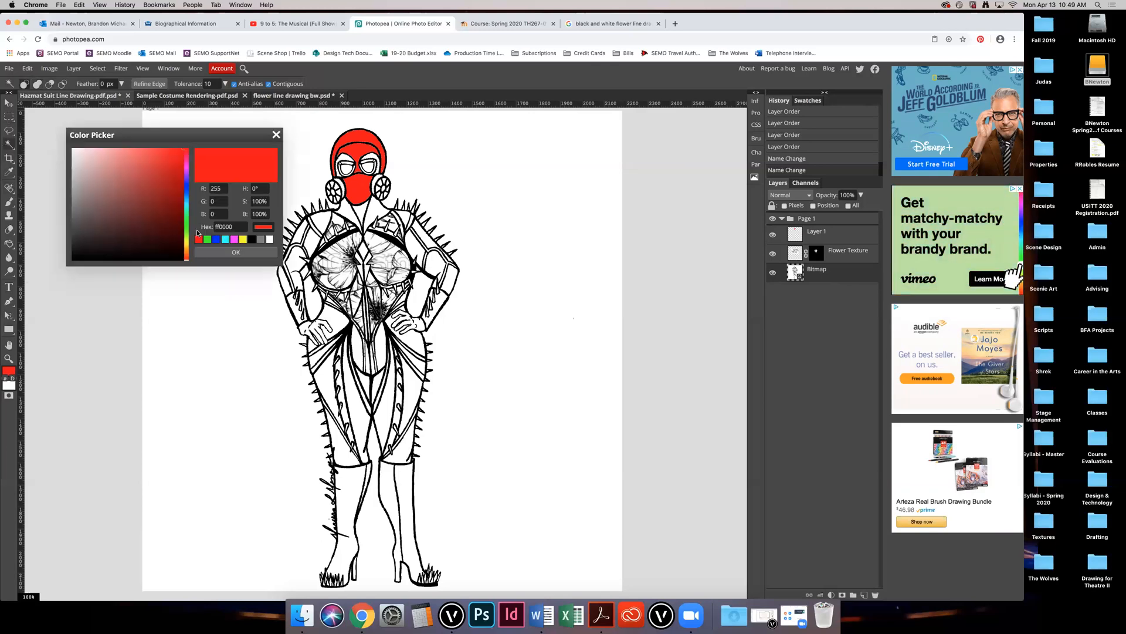
{"action": "left_click", "coordinate": [234, 239]}
{"action": "left_click", "coordinate": [238, 252]}
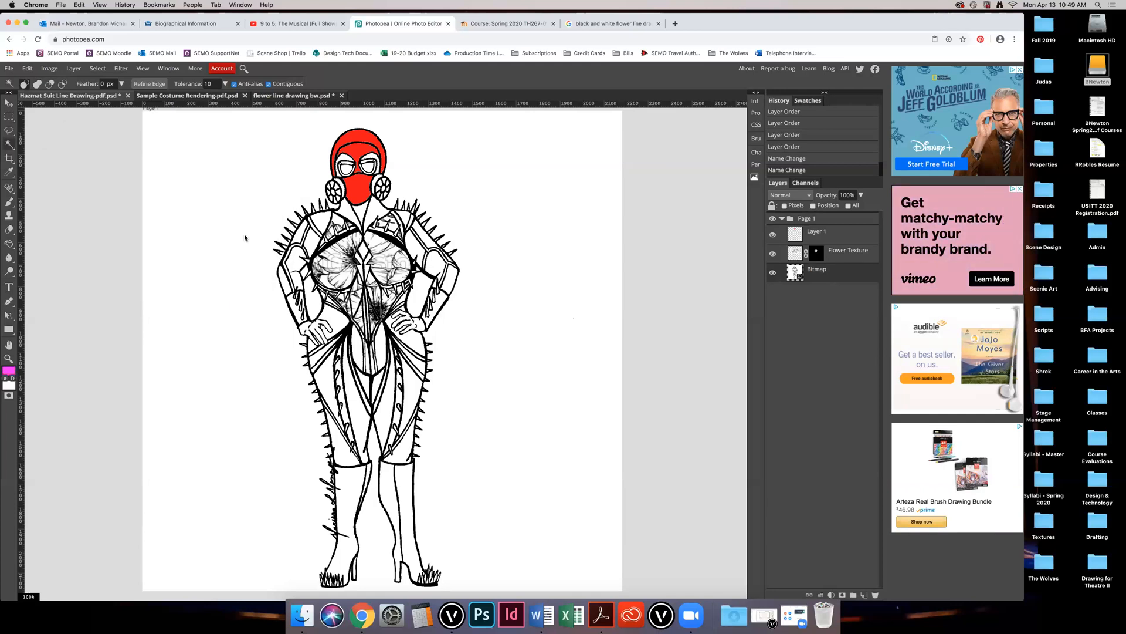
{"action": "key", "text": "g"}
{"action": "left_click", "coordinate": [817, 234]}
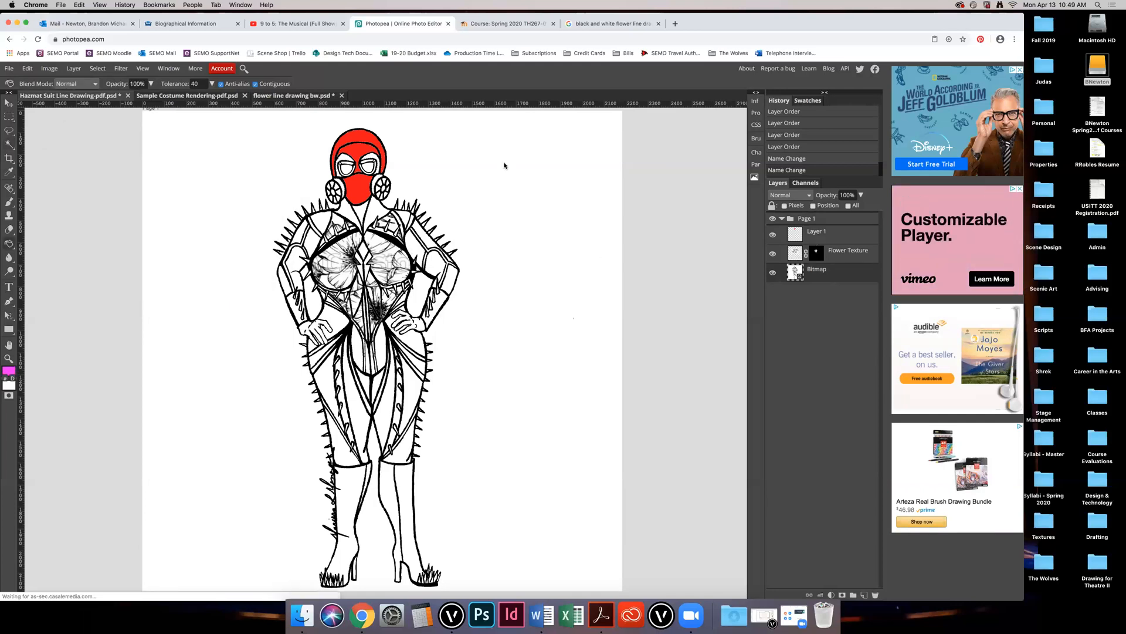
{"action": "left_click", "coordinate": [367, 160]}
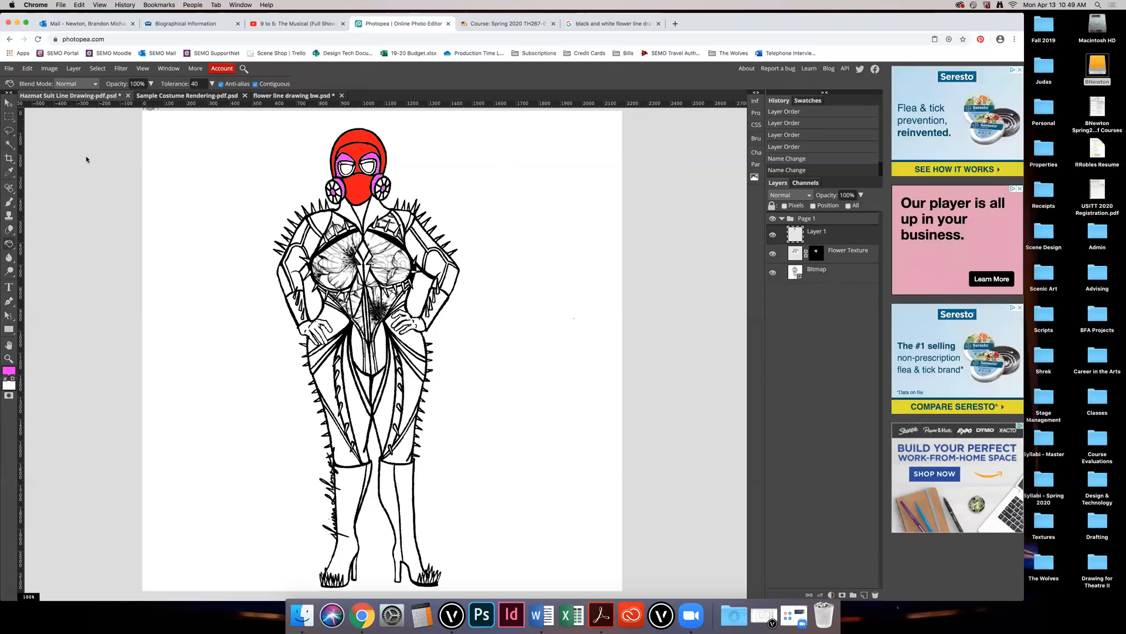
Step: Select the goggle rims and the respirator filter segments on the Bitmap layer with the Magic Wand
{"action": "key", "text": "w"}
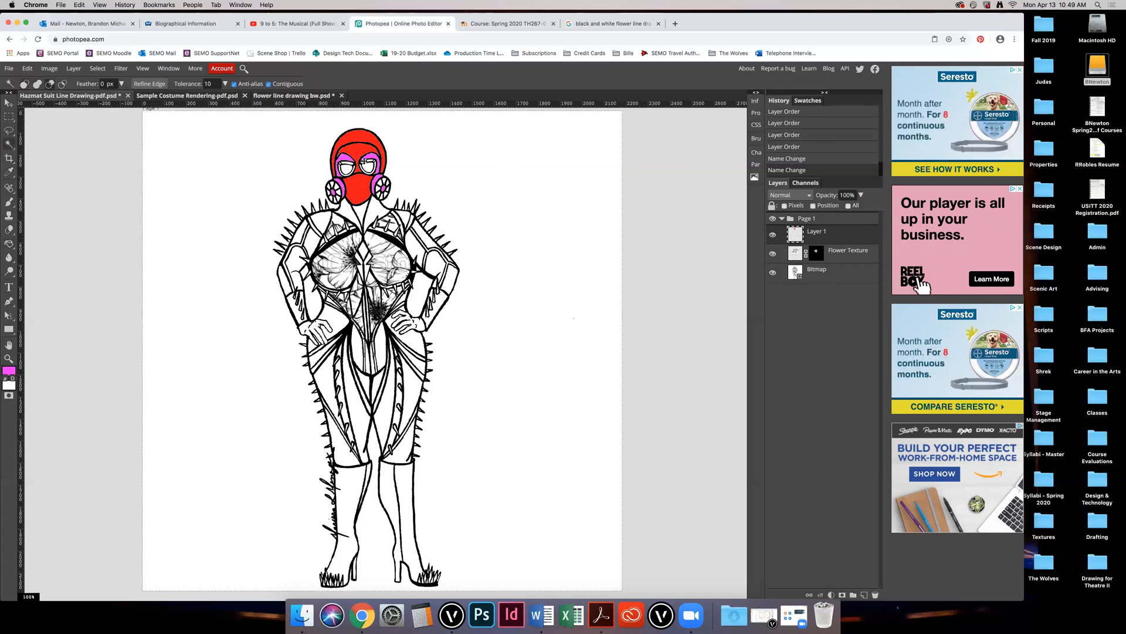
{"action": "scroll", "coordinate": [363, 161], "scroll_direction": "up", "scroll_amount": 5}
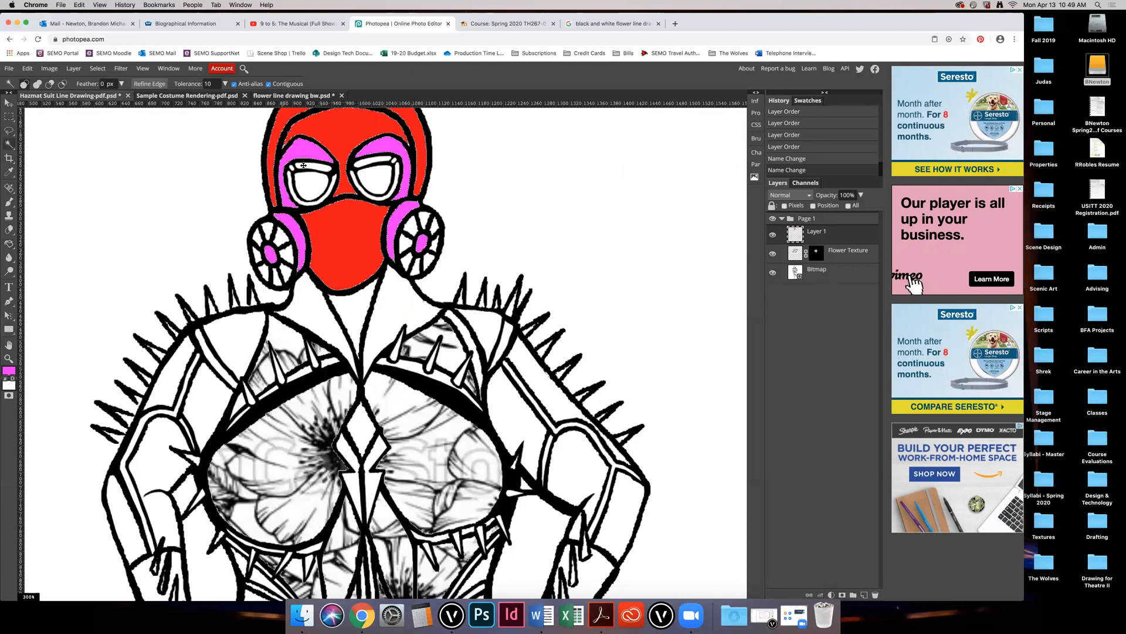
{"action": "left_click", "coordinate": [836, 271]}
{"action": "left_click", "coordinate": [315, 169]}
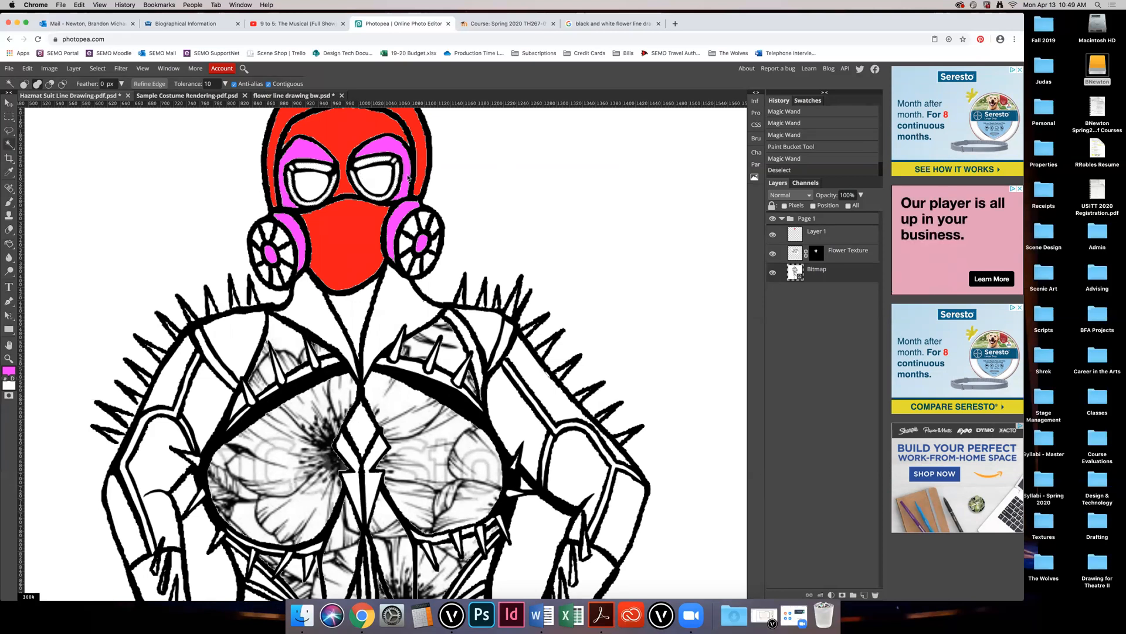
{"action": "left_click", "coordinate": [425, 219]}
{"action": "left_click", "coordinate": [281, 234]}
{"action": "left_click", "coordinate": [286, 256]}
{"action": "left_click", "coordinate": [285, 273]}
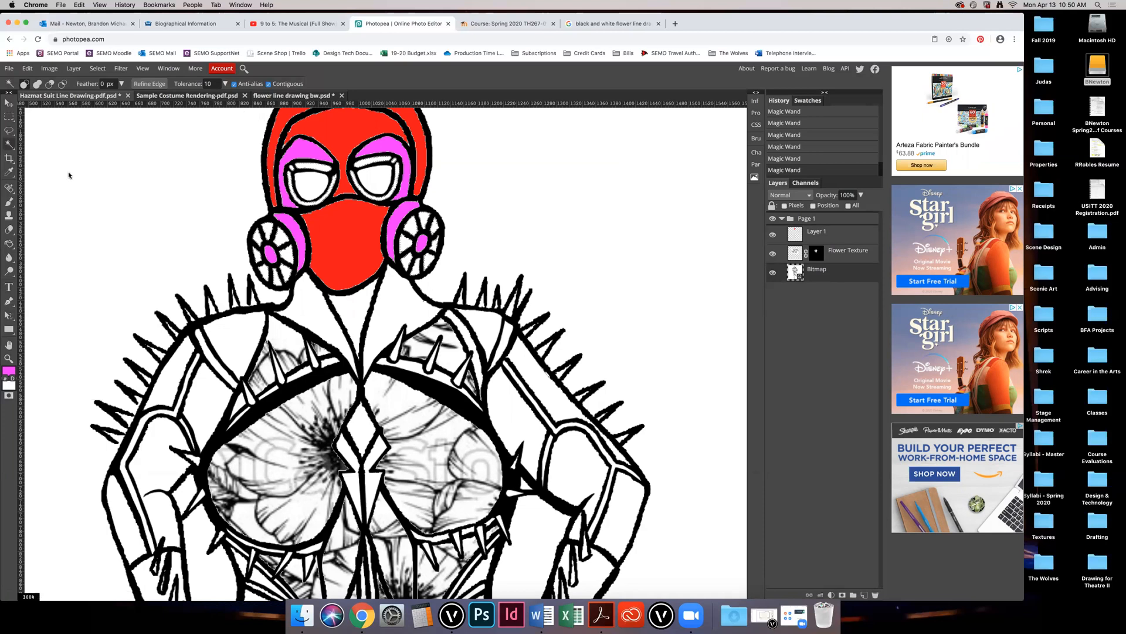
Step: Set the foreground colour to hot pink and fill the selected rims and filter segments on Layer 1
{"action": "left_click", "coordinate": [9, 373]}
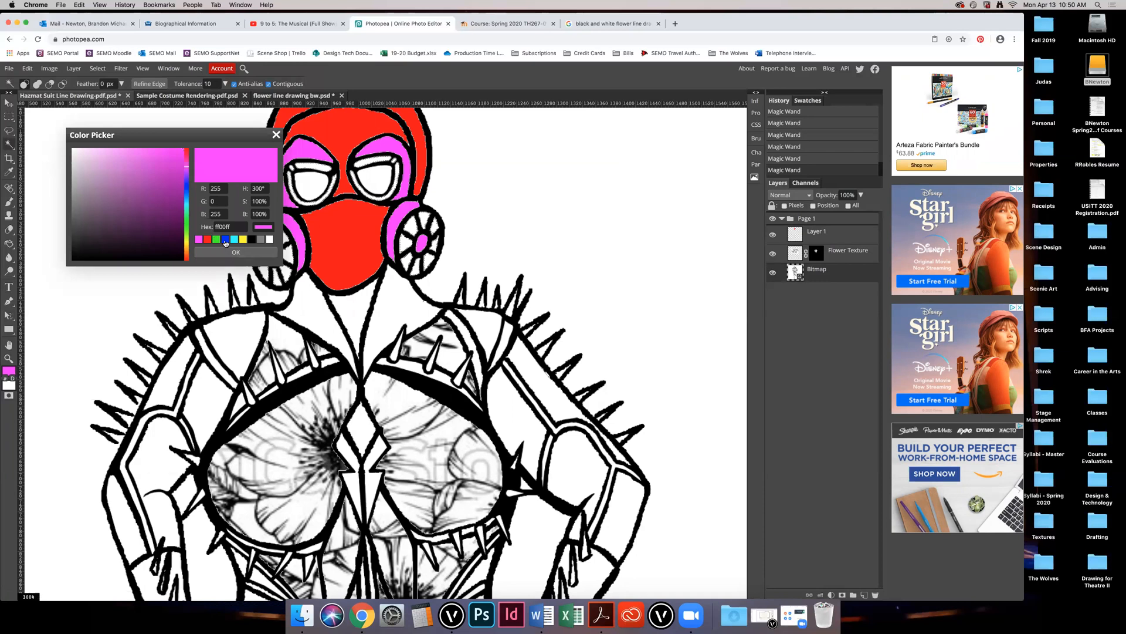
{"action": "left_click_drag", "start_coordinate": [187, 166], "coordinate": [189, 162]}
{"action": "left_click", "coordinate": [258, 253]}
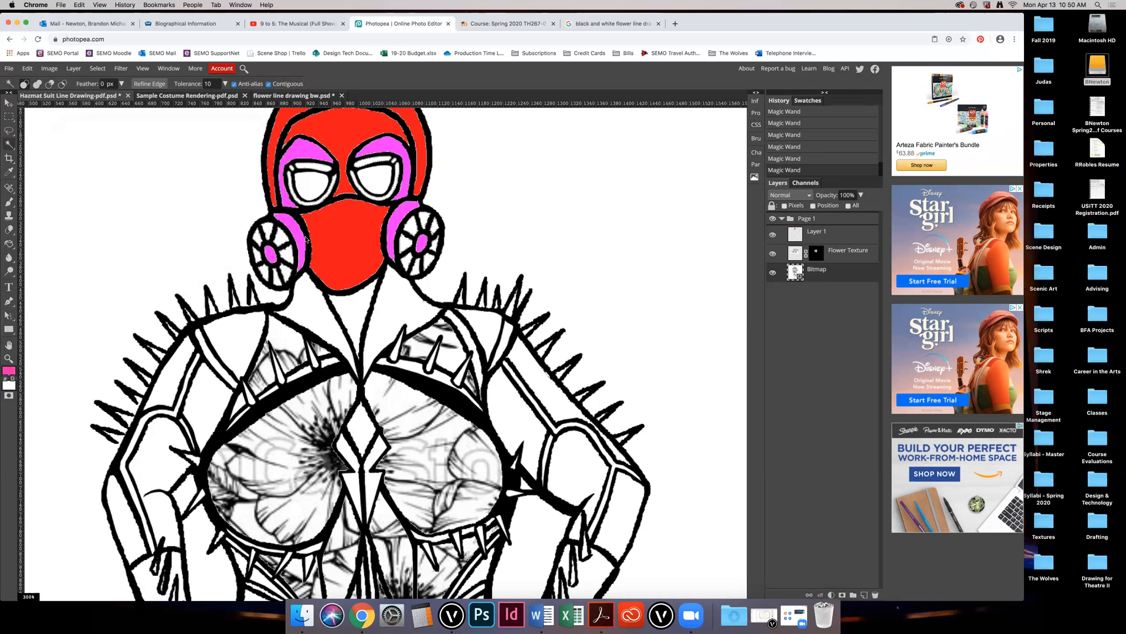
{"action": "key", "text": "g"}
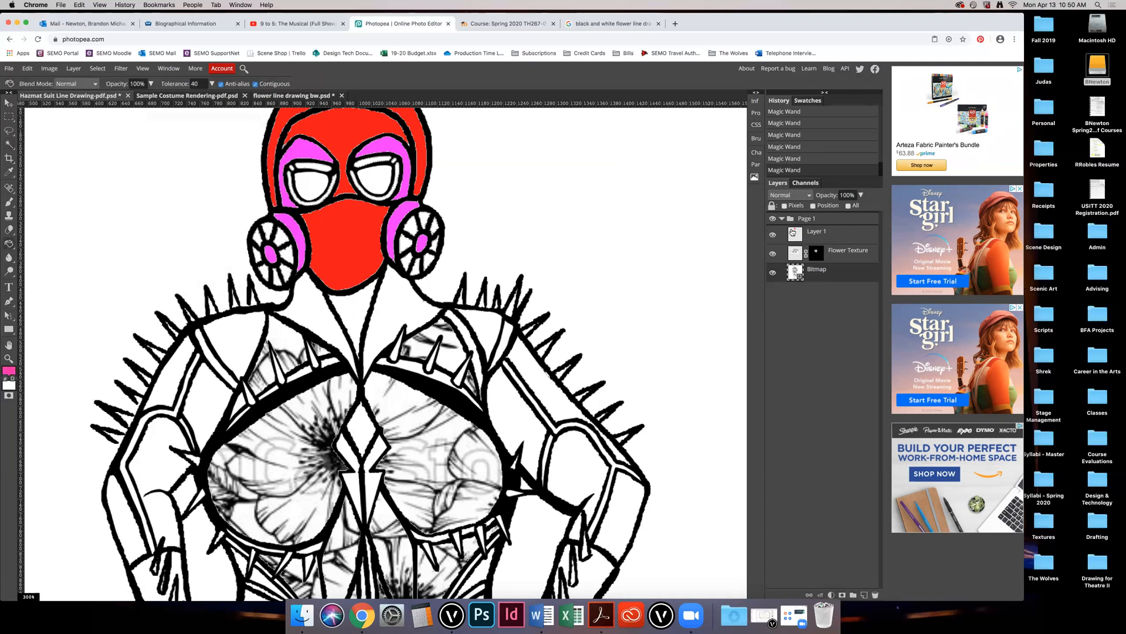
{"action": "left_click", "coordinate": [824, 235]}
{"action": "left_click", "coordinate": [379, 162]}
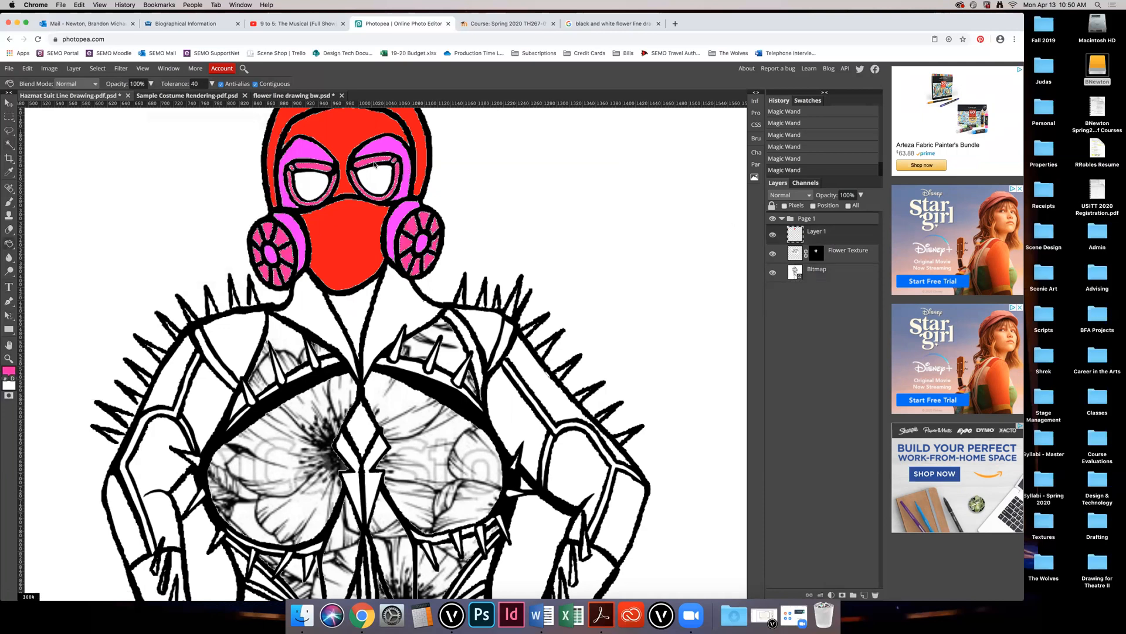
Step: Select both white eye lenses on the Bitmap layer with the Magic Wand and clear the selection
{"action": "left_click", "coordinate": [821, 273]}
{"action": "key", "text": "w"}
{"action": "left_click", "coordinate": [311, 185]}
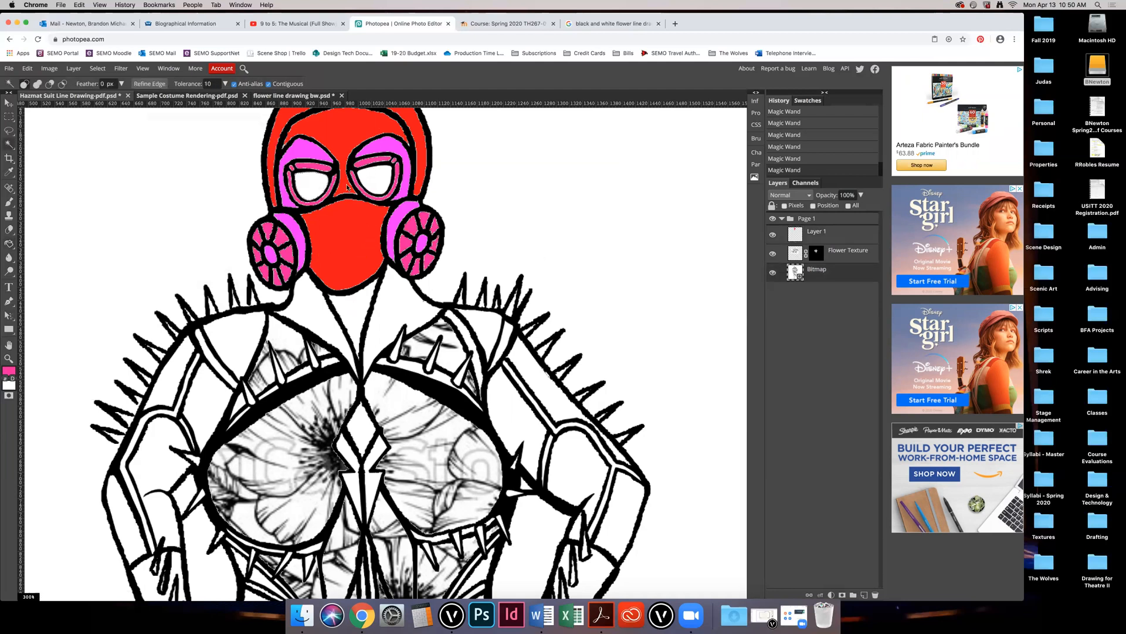
{"action": "left_click", "coordinate": [376, 182], "text": "shift"}
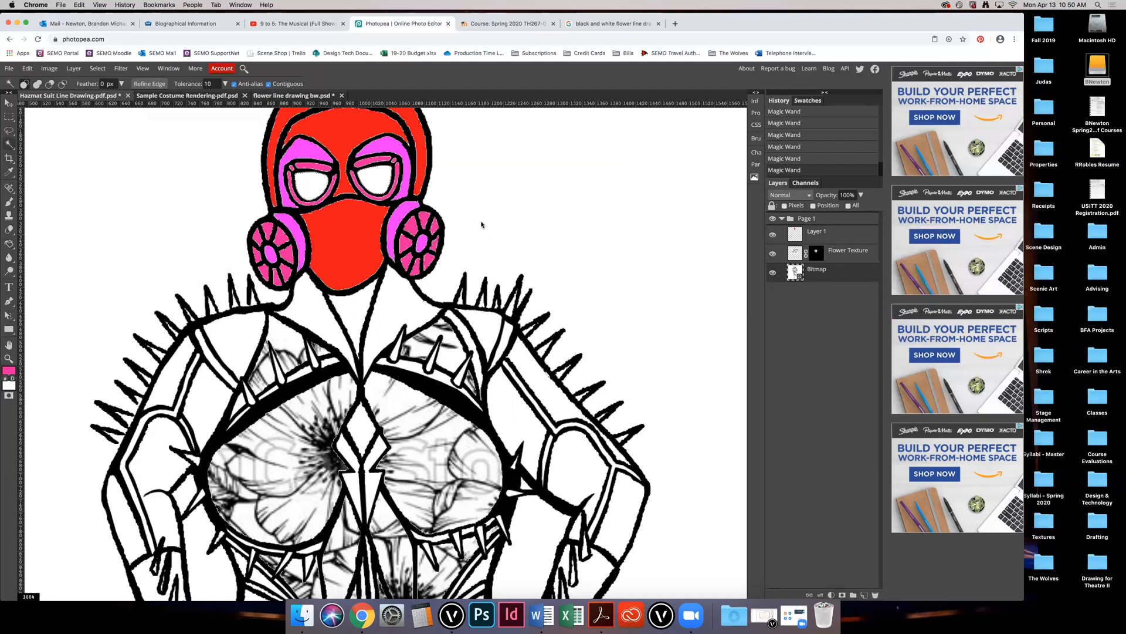
{"action": "key", "text": "m"}
{"action": "scroll", "coordinate": [418, 247], "scroll_direction": "up", "scroll_amount": 5}
{"action": "scroll", "coordinate": [419, 247], "scroll_direction": "down", "scroll_amount": 2}
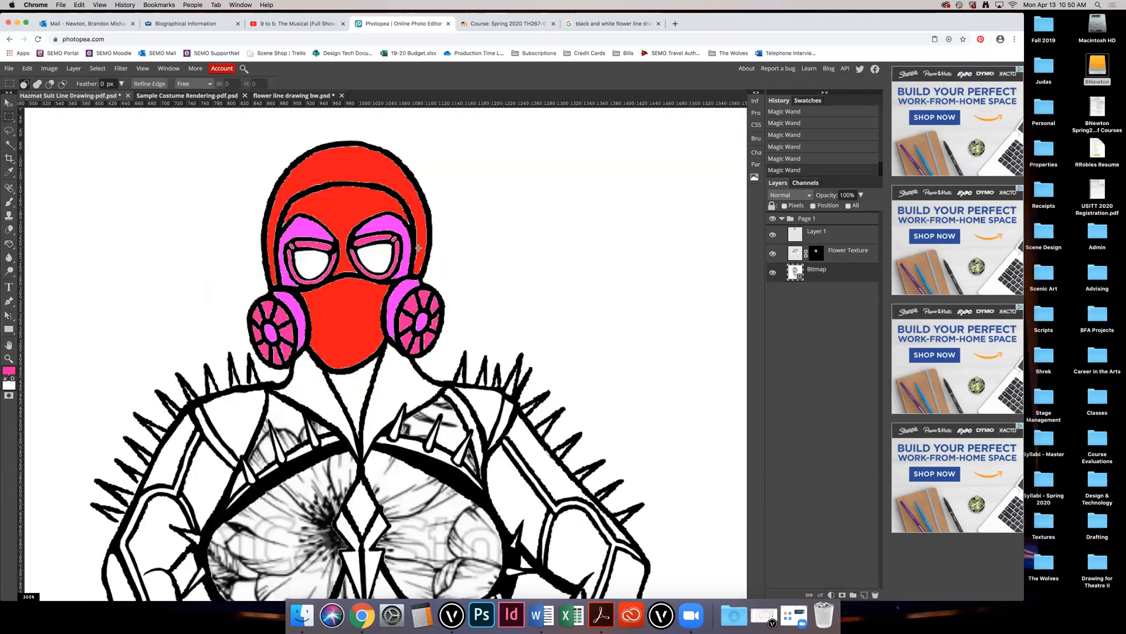
Step: Set up the Burn tool on Layer 1 with a 50 px brush at the lowest hardness
{"action": "left_click", "coordinate": [814, 235]}
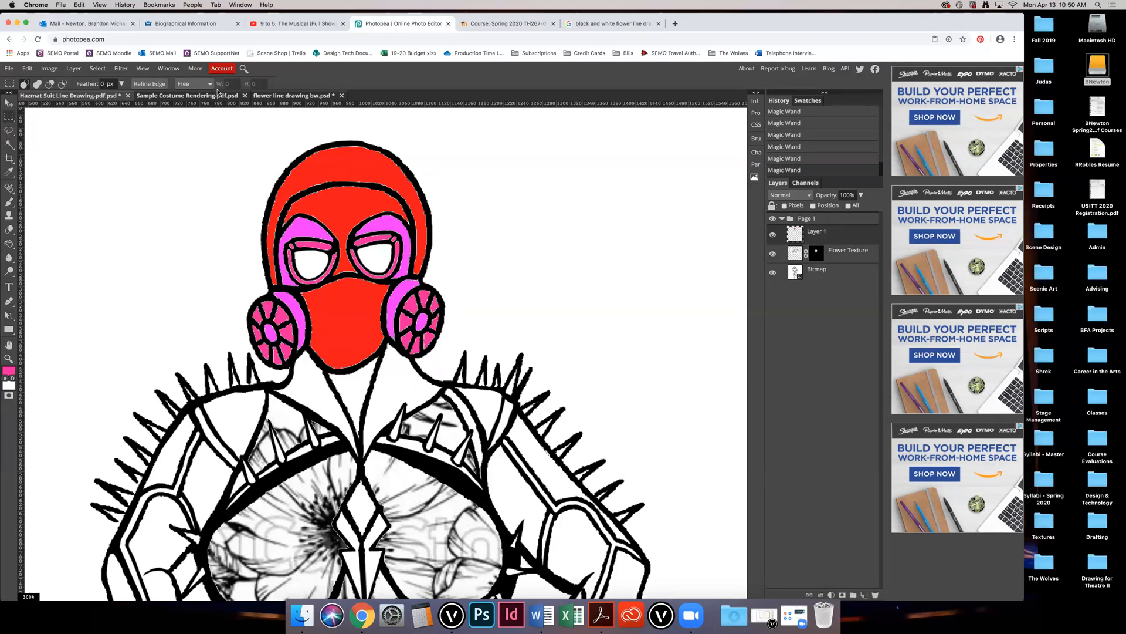
{"action": "left_click", "coordinate": [819, 272]}
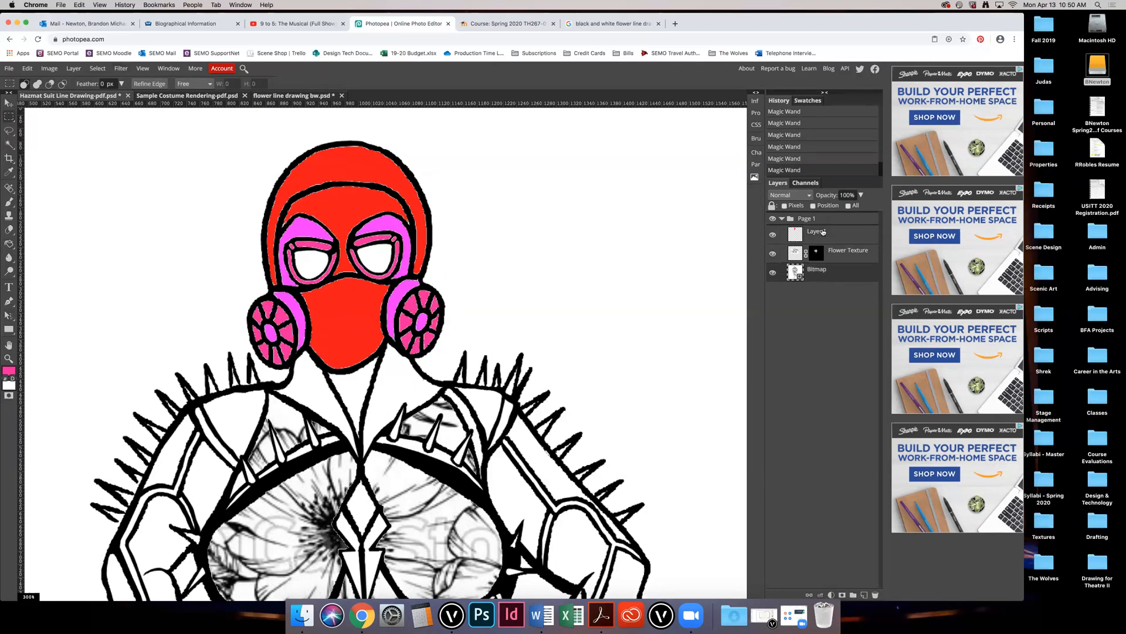
{"action": "left_click", "coordinate": [824, 234]}
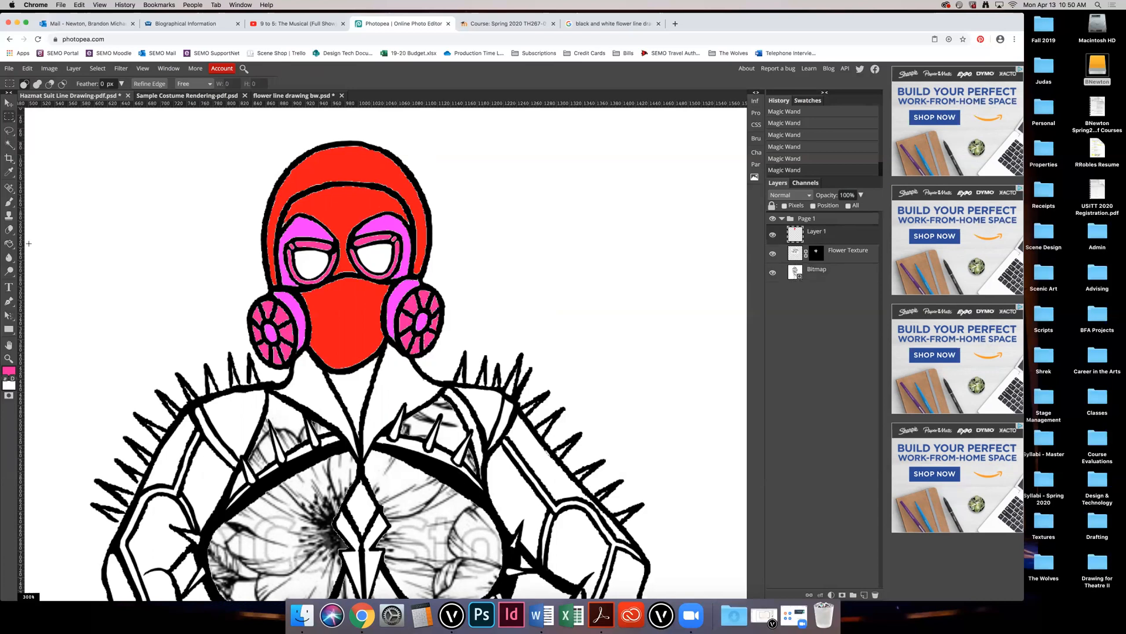
{"action": "right_click", "coordinate": [11, 272]}
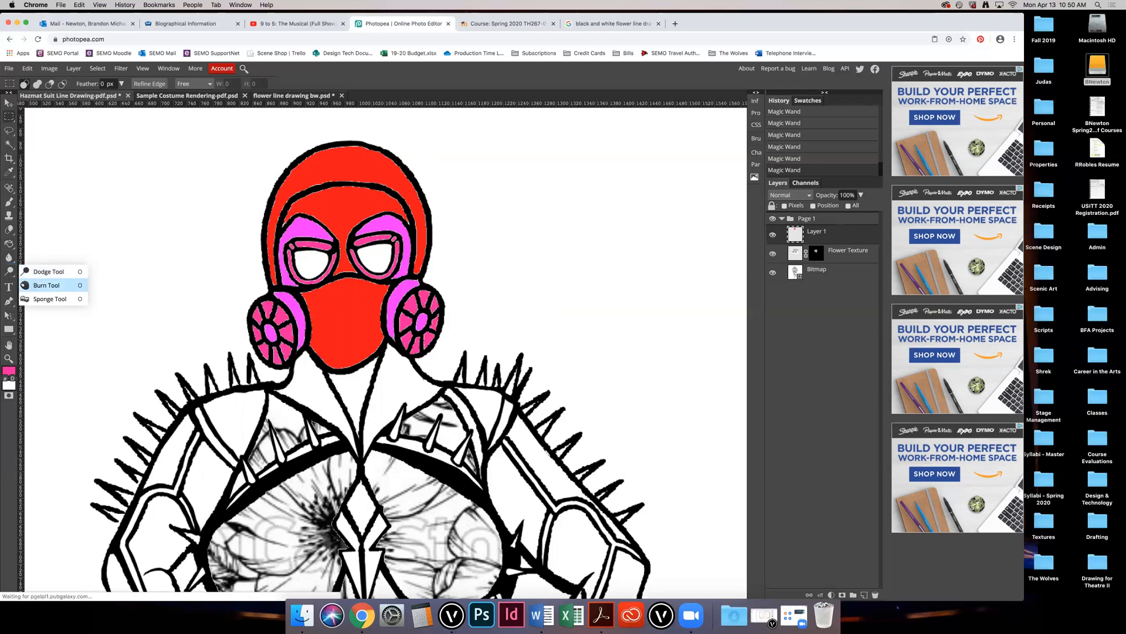
{"action": "left_click", "coordinate": [31, 287]}
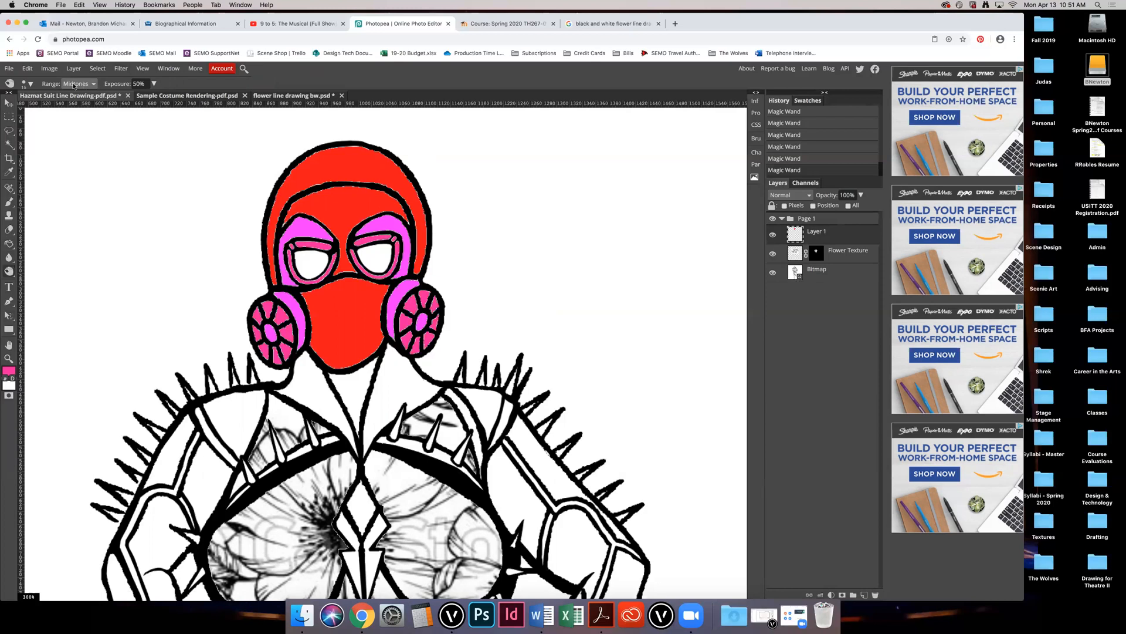
{"action": "left_click", "coordinate": [27, 84]}
{"action": "left_click", "coordinate": [105, 100]}
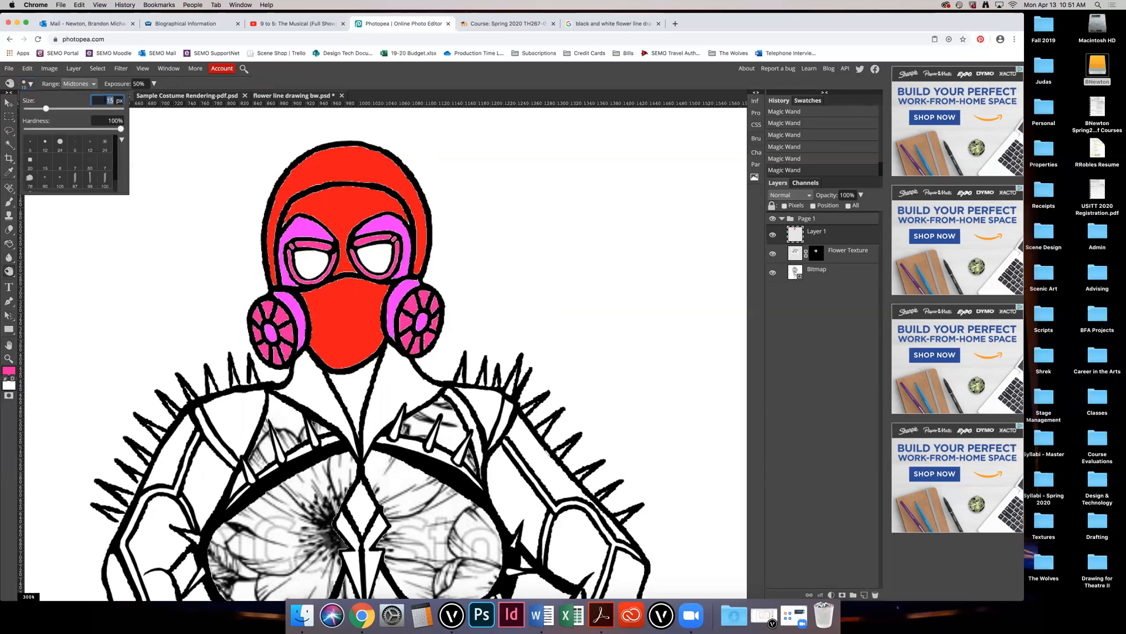
{"action": "type", "text": "50"}
{"action": "left_click_drag", "start_coordinate": [121, 130], "coordinate": [9, 143]}
{"action": "left_click", "coordinate": [320, 81]}
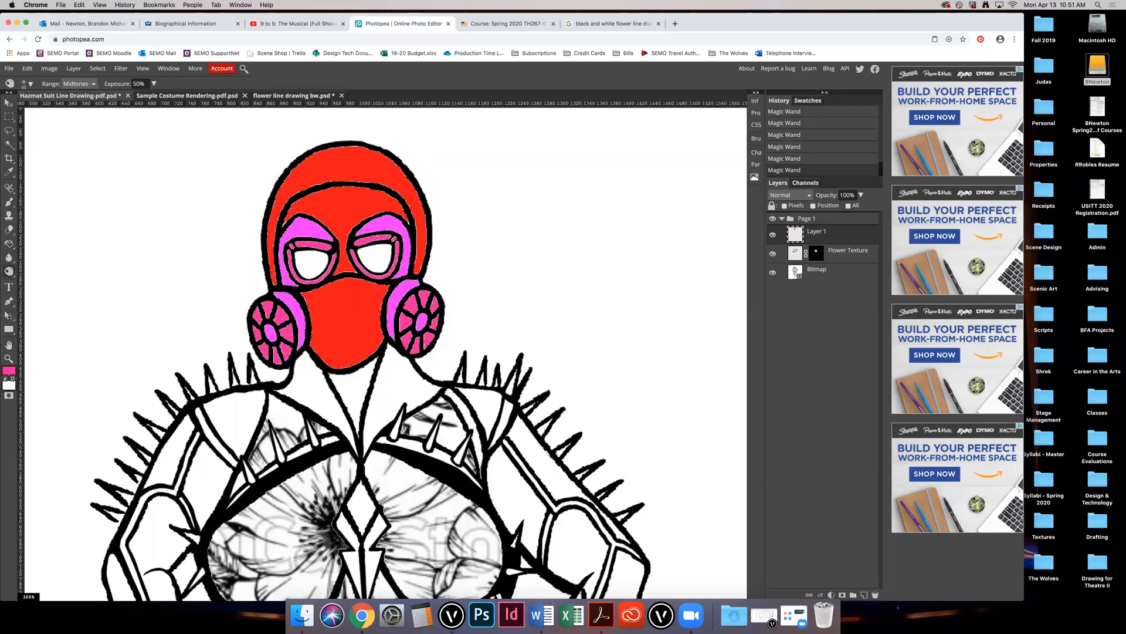
Step: Undo the burn stroke and set the Burn tool to the Shadows range at 100% exposure
{"action": "key", "text": "super+z"}
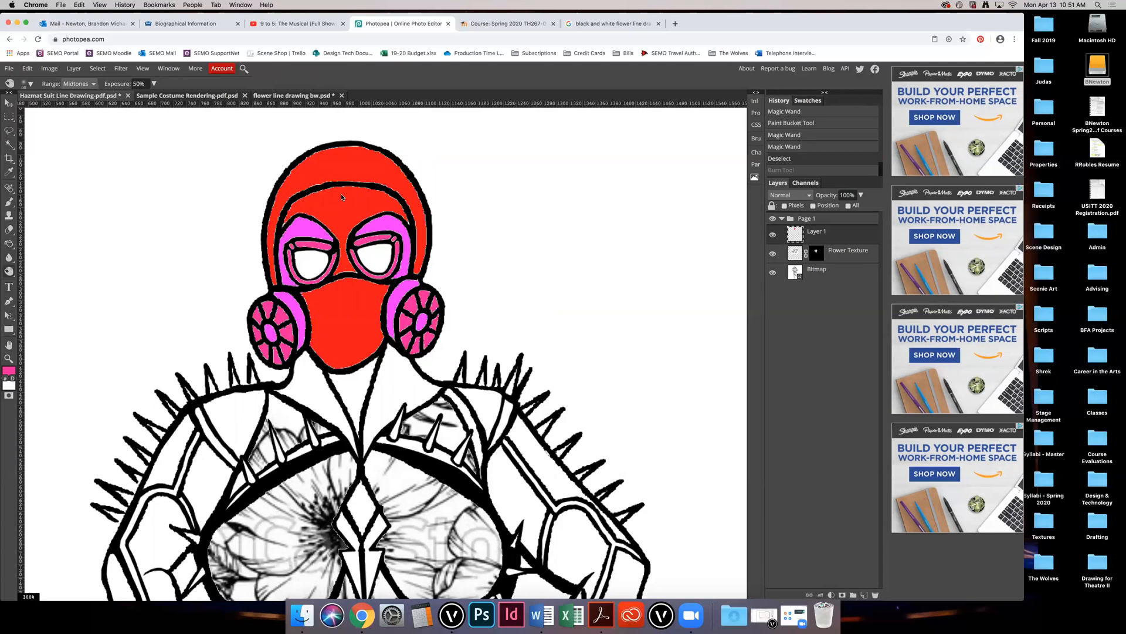
{"action": "left_click", "coordinate": [116, 84]}
{"action": "type", "text": "100%"}
{"action": "key", "text": "Return"}
{"action": "left_click", "coordinate": [77, 83]}
{"action": "left_click", "coordinate": [77, 75]}
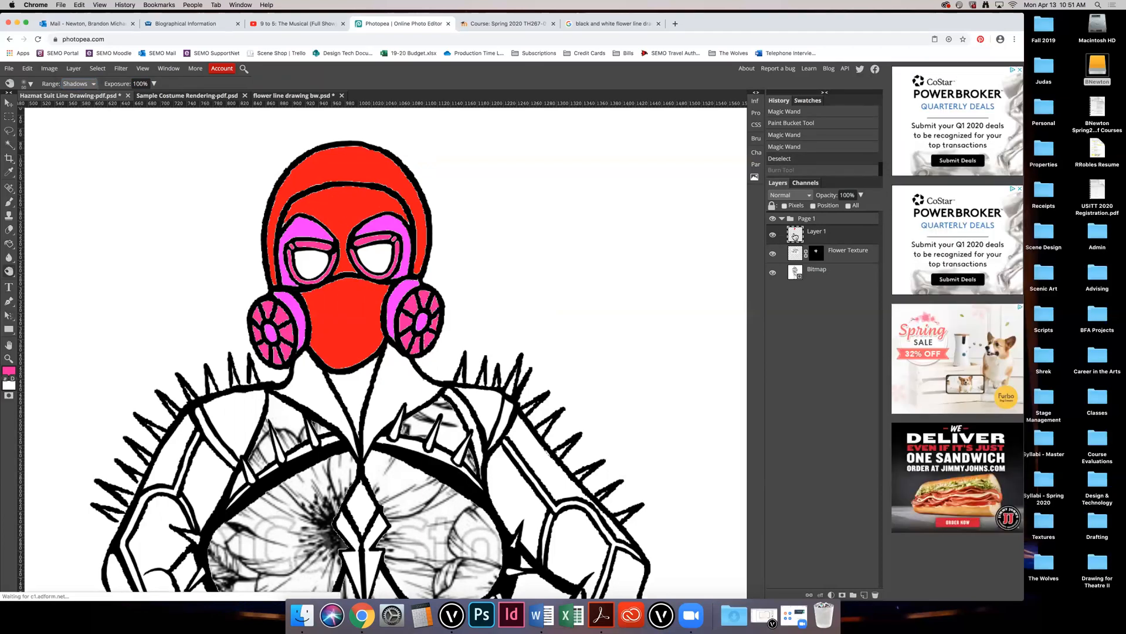
Step: Load the painted pixels of Layer 1 as a selection
{"action": "left_click", "coordinate": [795, 236], "text": "ctrl"}
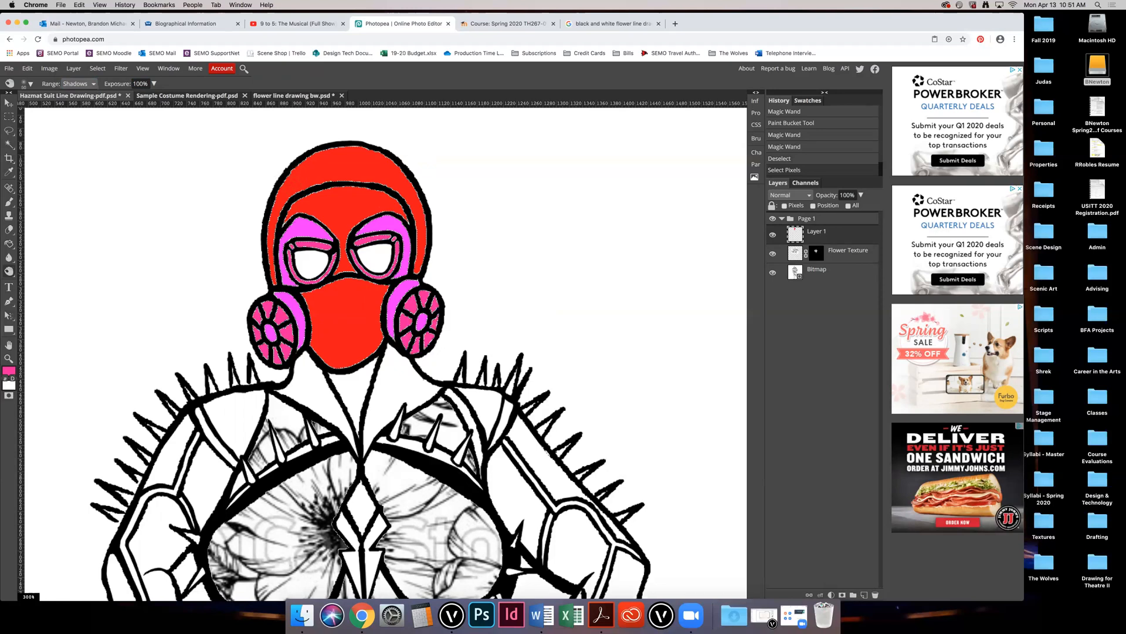
Step: Undo the trial burn, set the Burn tool's range to Highlights, and undo a test stroke on the hood
{"action": "left_click", "coordinate": [439, 230]}
{"action": "key", "text": "super+z"}
{"action": "left_click", "coordinate": [75, 84]}
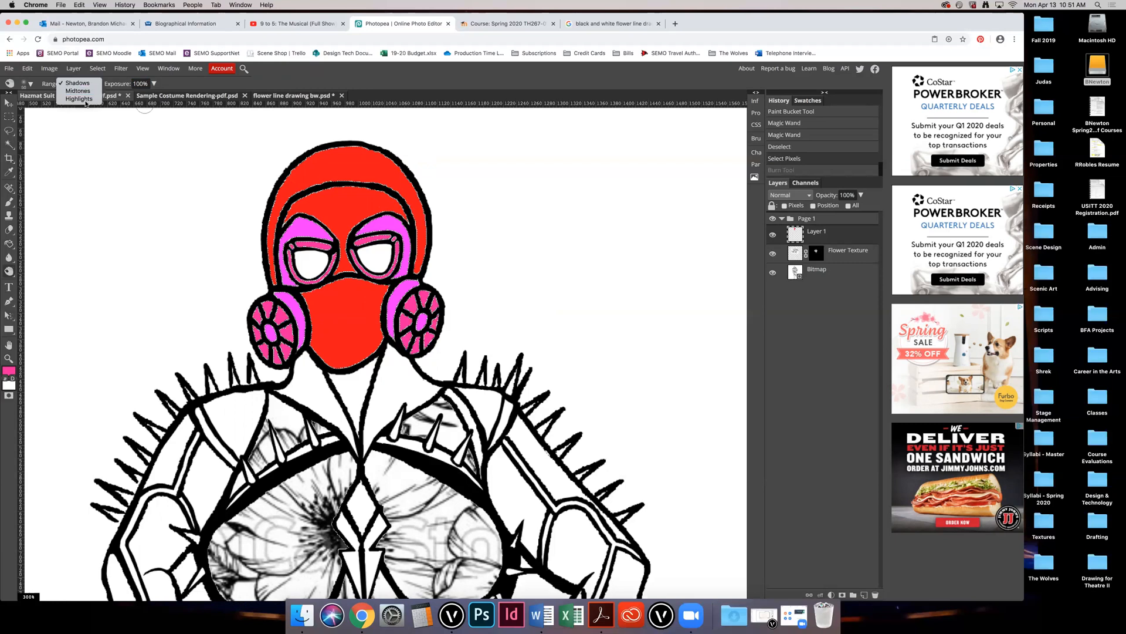
{"action": "left_click", "coordinate": [76, 104]}
{"action": "left_click_drag", "start_coordinate": [294, 186], "coordinate": [293, 200]}
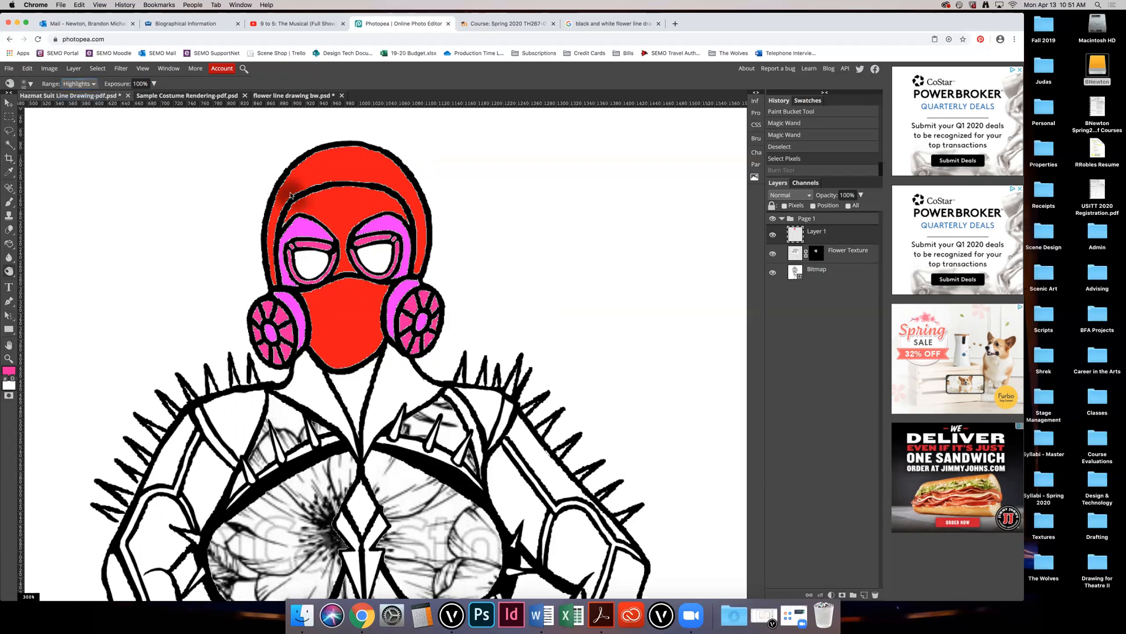
{"action": "key", "text": "super+z"}
Step: Keep the Burn tool's range on Highlights and set its exposure to 50%
{"action": "left_click", "coordinate": [77, 83]}
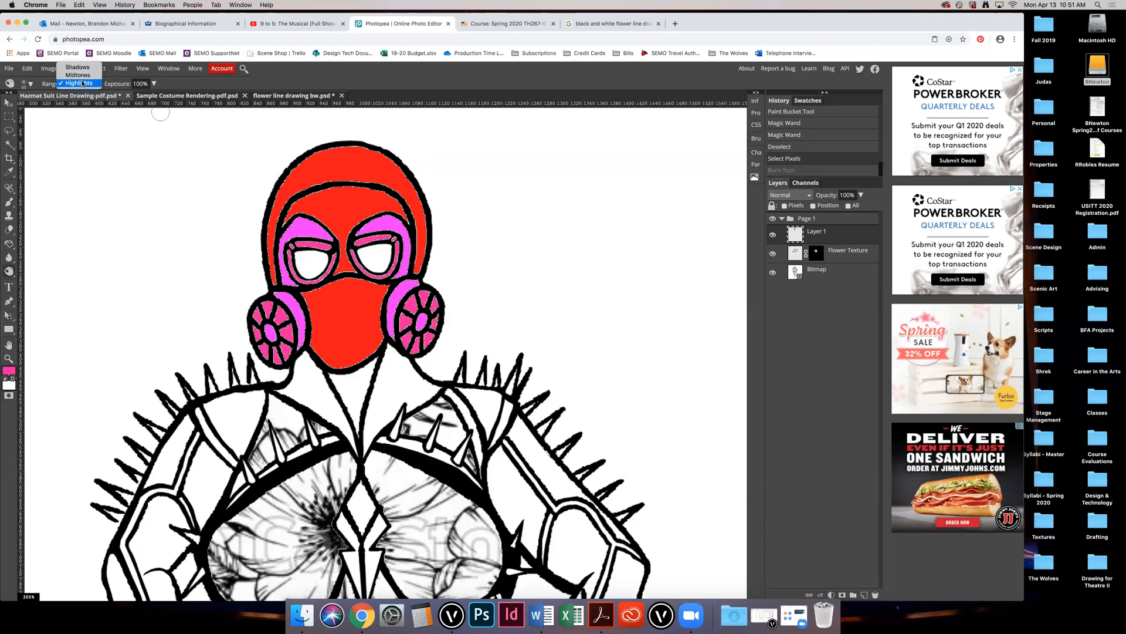
{"action": "left_click", "coordinate": [79, 83]}
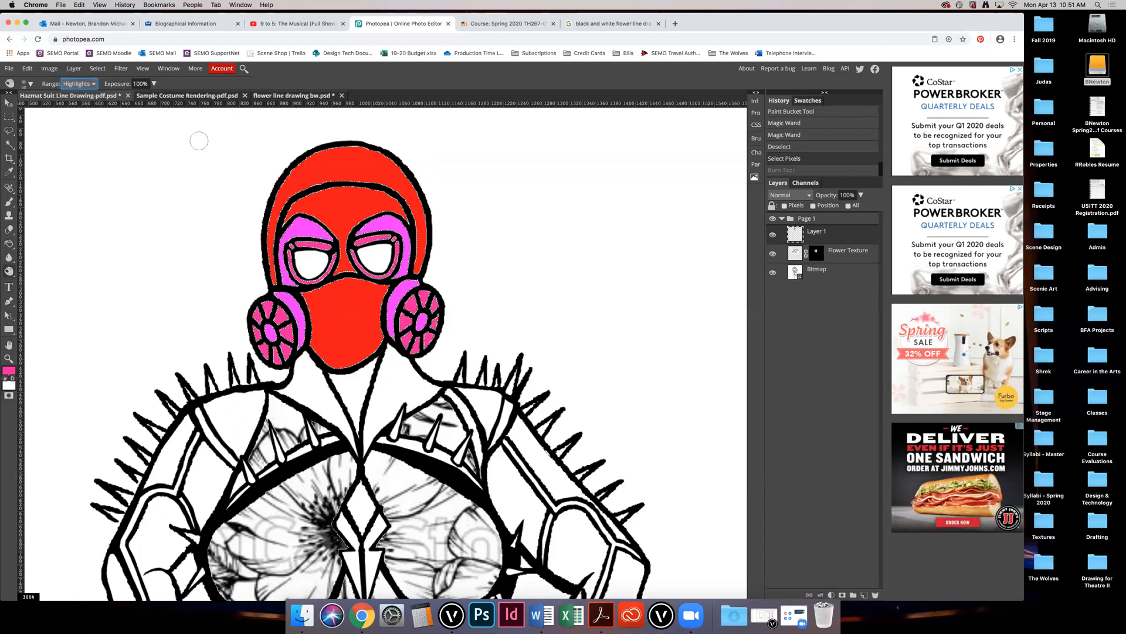
{"action": "left_click", "coordinate": [138, 83]}
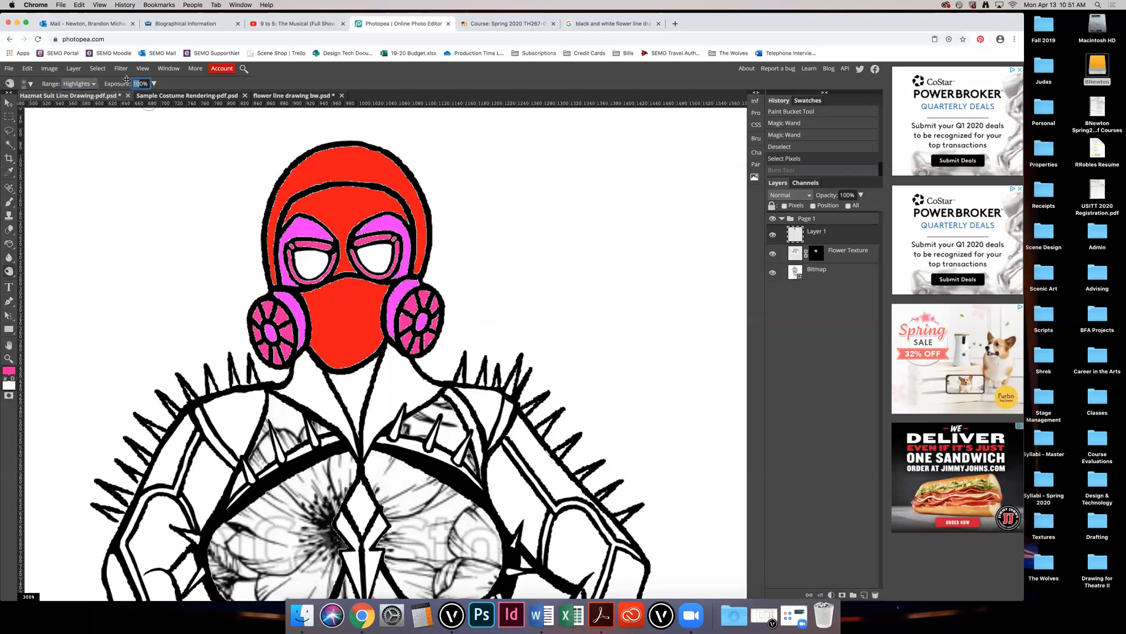
{"action": "type", "text": "50"}
Step: Burn shading into the hood's left side, the left filter, and the mask area beside the right filter
{"action": "mouse_move", "coordinate": [275, 175]}
{"action": "left_mouse_down"}
{"action": "mouse_move", "coordinate": [287, 191]}
{"action": "mouse_move", "coordinate": [261, 228]}
{"action": "left_mouse_up"}
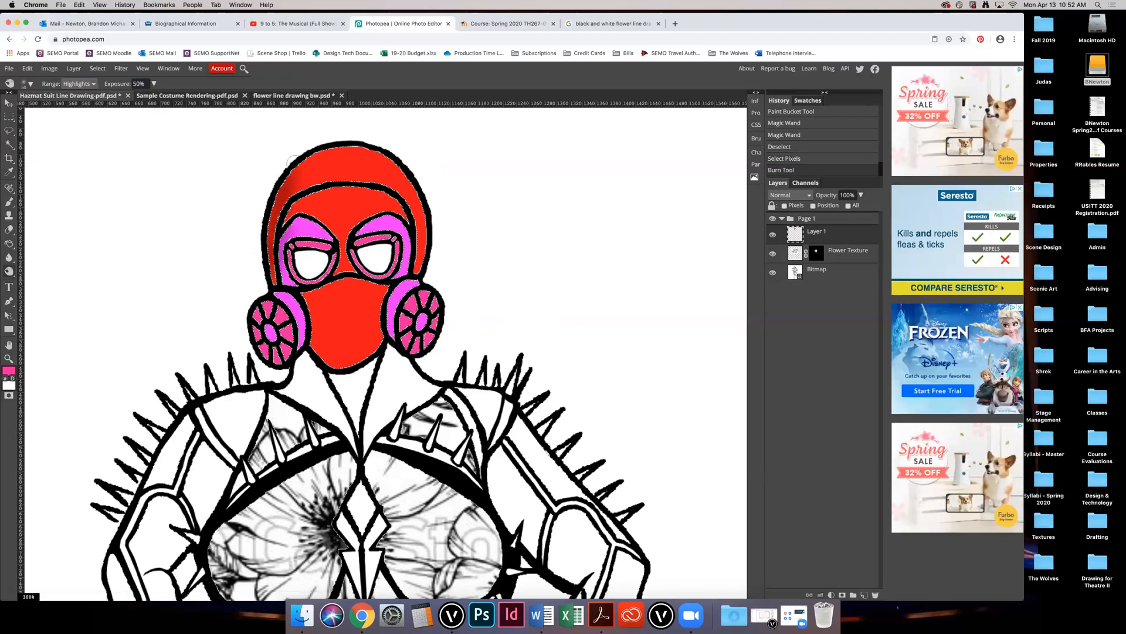
{"action": "mouse_move", "coordinate": [298, 174]}
{"action": "left_mouse_down"}
{"action": "mouse_move", "coordinate": [317, 157]}
{"action": "mouse_move", "coordinate": [304, 175]}
{"action": "left_mouse_up"}
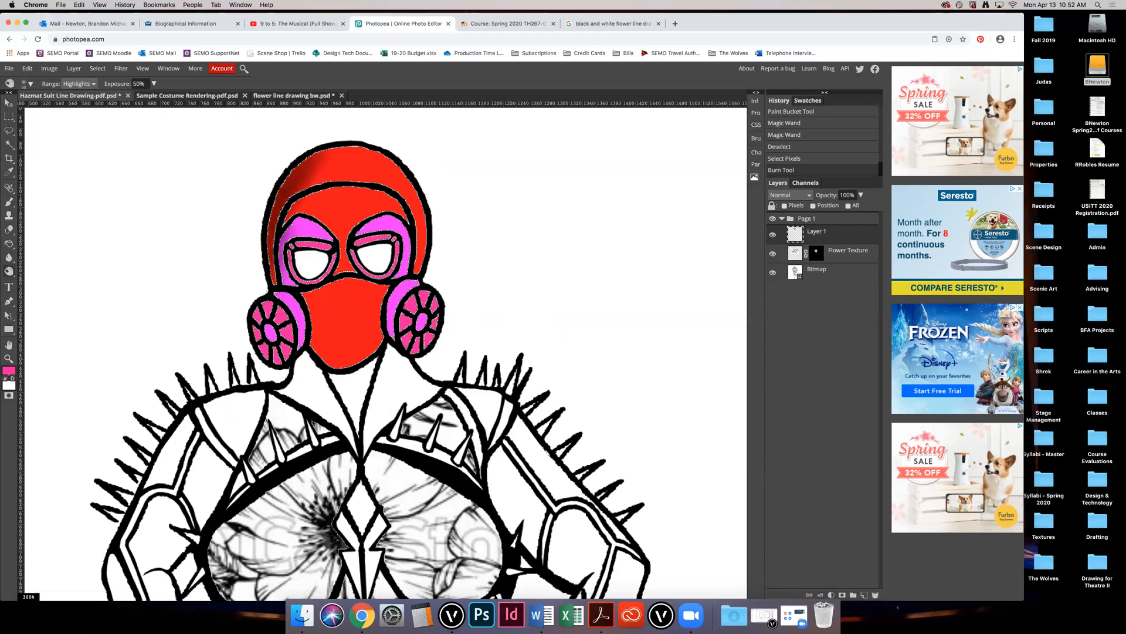
{"action": "mouse_move", "coordinate": [275, 312]}
{"action": "left_mouse_down"}
{"action": "mouse_move", "coordinate": [279, 354]}
{"action": "mouse_move", "coordinate": [258, 317]}
{"action": "left_mouse_up"}
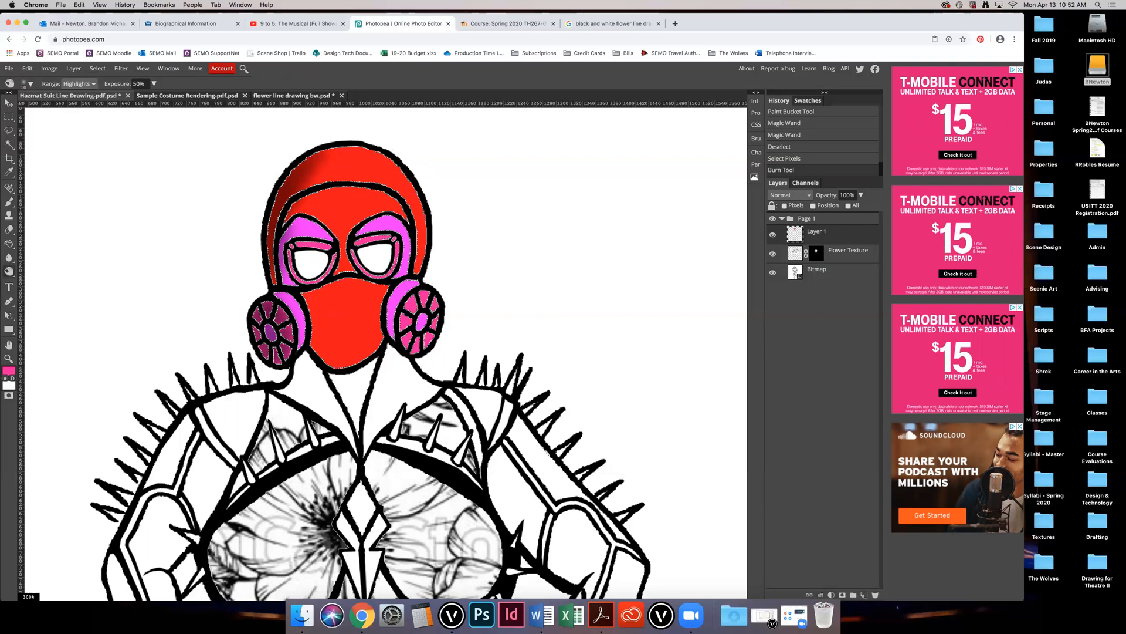
{"action": "left_click_drag", "start_coordinate": [400, 292], "coordinate": [391, 329]}
{"action": "key", "text": "super+z"}
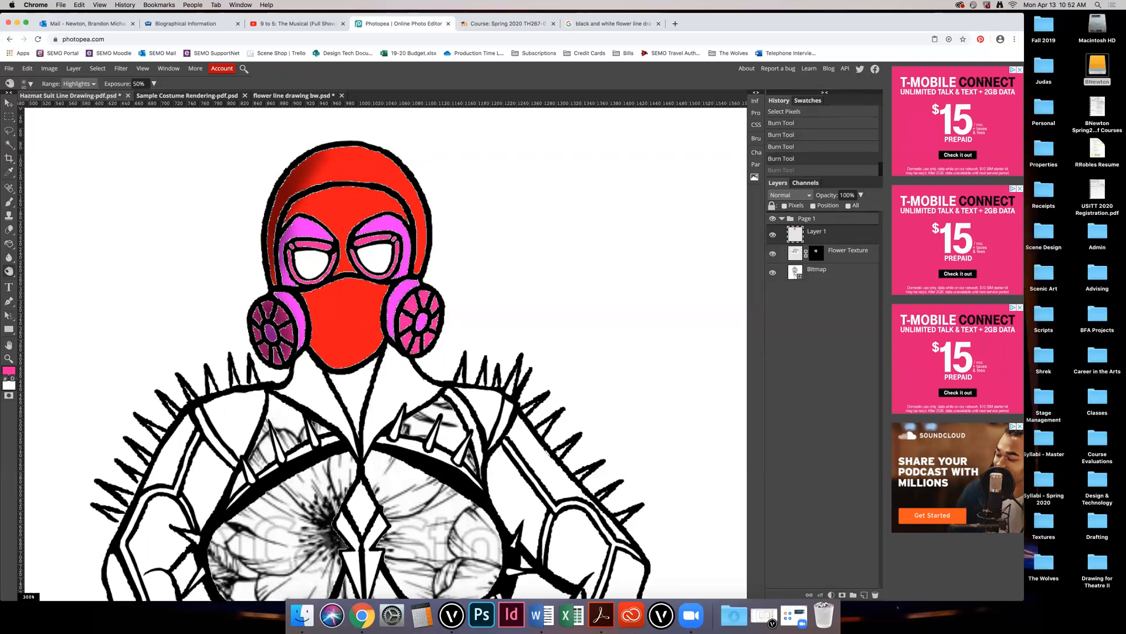
{"action": "key", "text": "shift+super+z"}
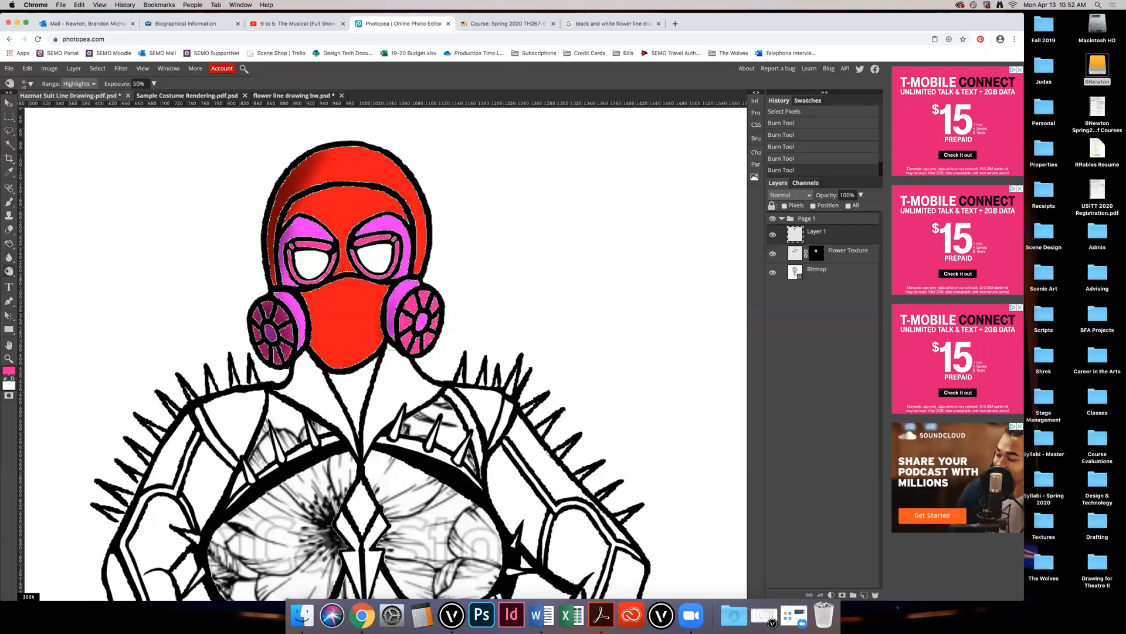
{"action": "left_click", "coordinate": [388, 327]}
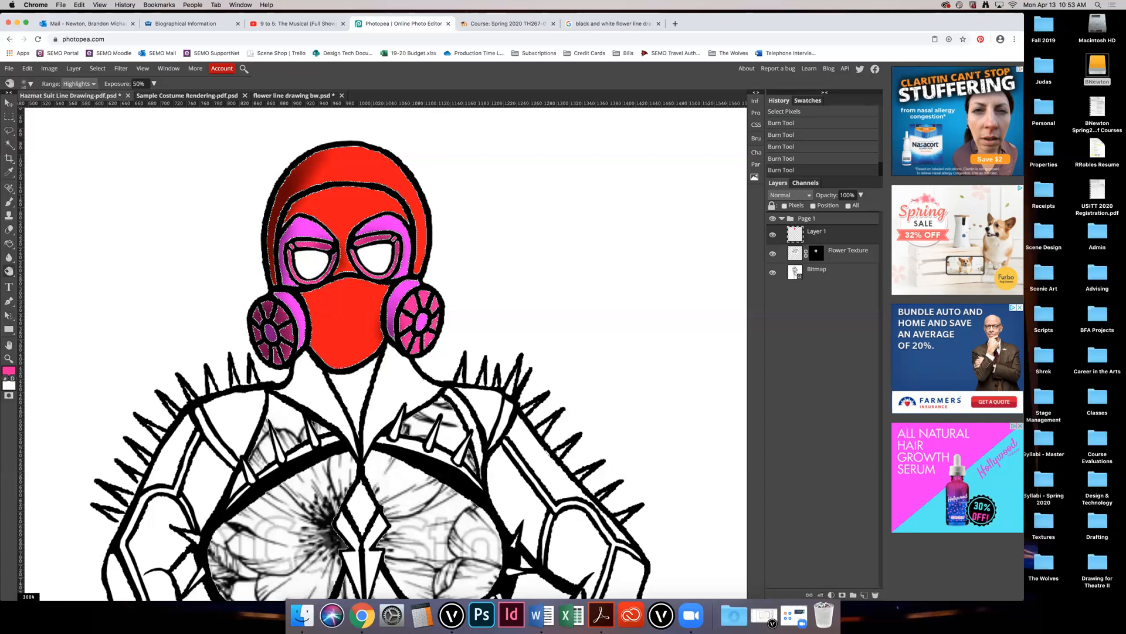
Step: Burn shading into the left side of the forehead, the left goggle frame, and the left side of the lower mask
{"action": "left_click", "coordinate": [298, 206]}
{"action": "mouse_move", "coordinate": [301, 221]}
{"action": "left_mouse_down"}
{"action": "mouse_move", "coordinate": [317, 204]}
{"action": "mouse_move", "coordinate": [307, 228]}
{"action": "mouse_move", "coordinate": [315, 232]}
{"action": "left_mouse_up"}
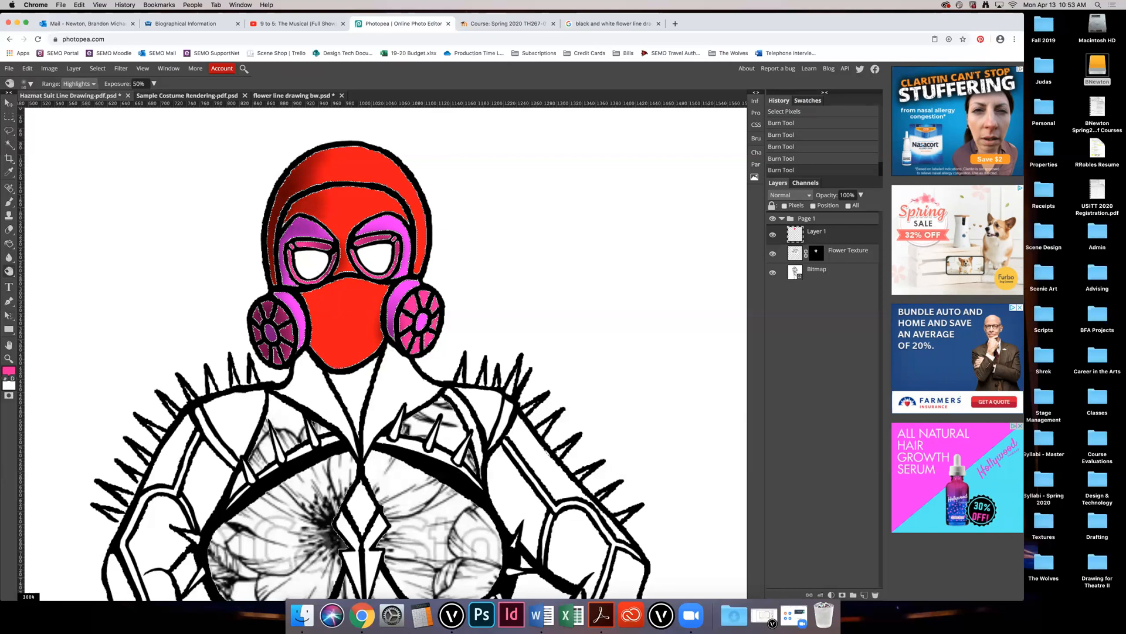
{"action": "mouse_move", "coordinate": [322, 304]}
{"action": "left_mouse_down"}
{"action": "mouse_move", "coordinate": [326, 352]}
{"action": "mouse_move", "coordinate": [318, 334]}
{"action": "left_mouse_up"}
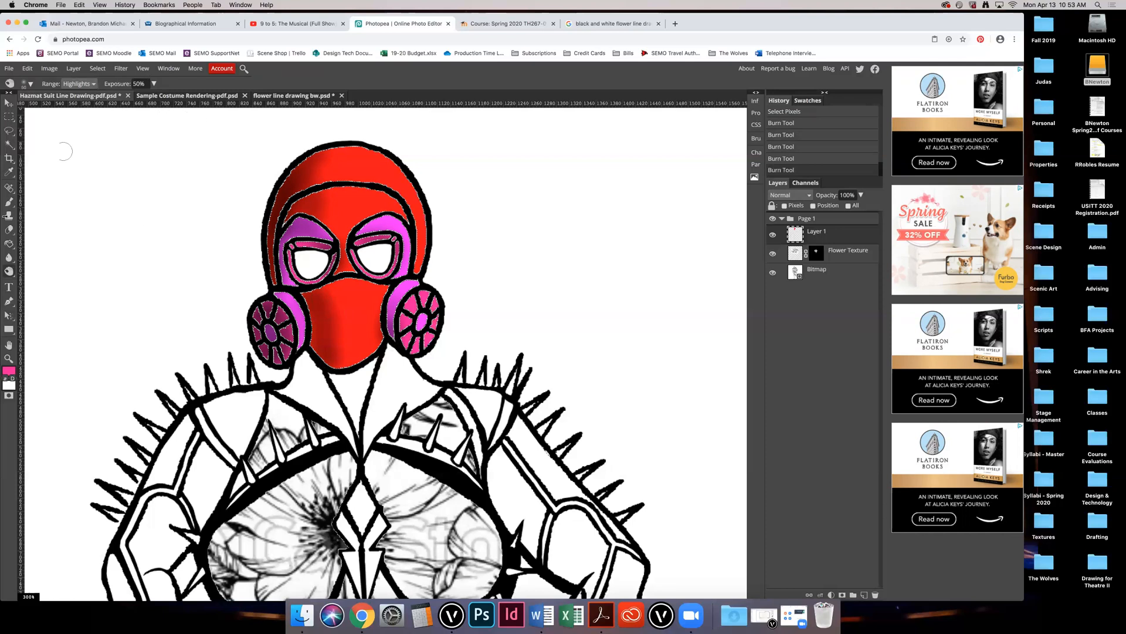
Step: Set up the Dodge tool in the Highlights range with a 50 px brush at 0% hardness
{"action": "right_click", "coordinate": [9, 271]}
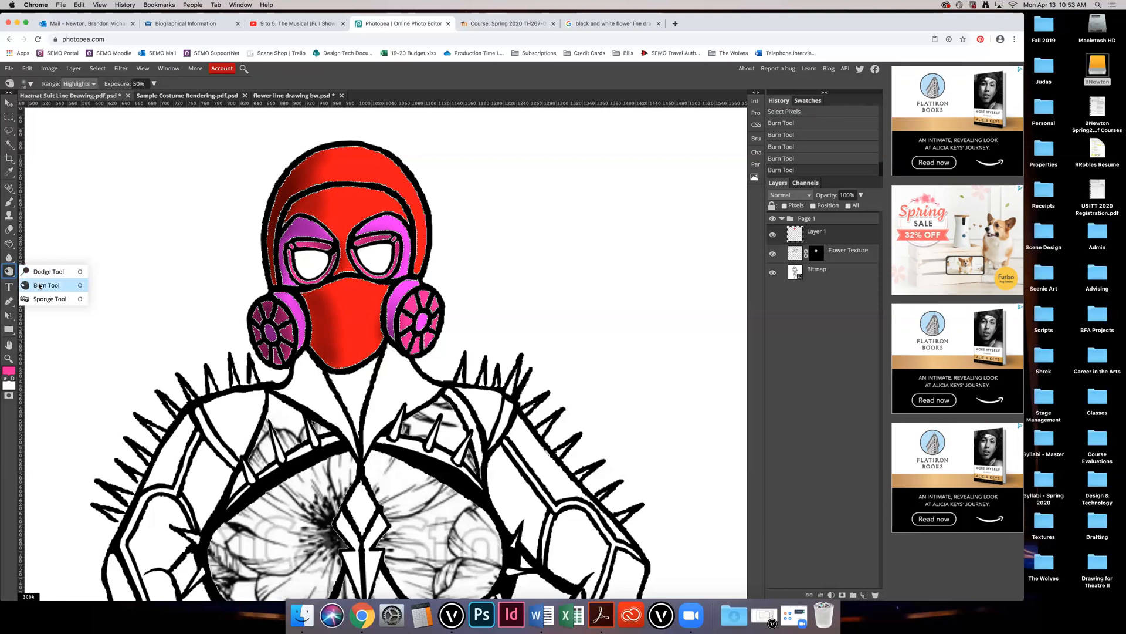
{"action": "left_click", "coordinate": [49, 271]}
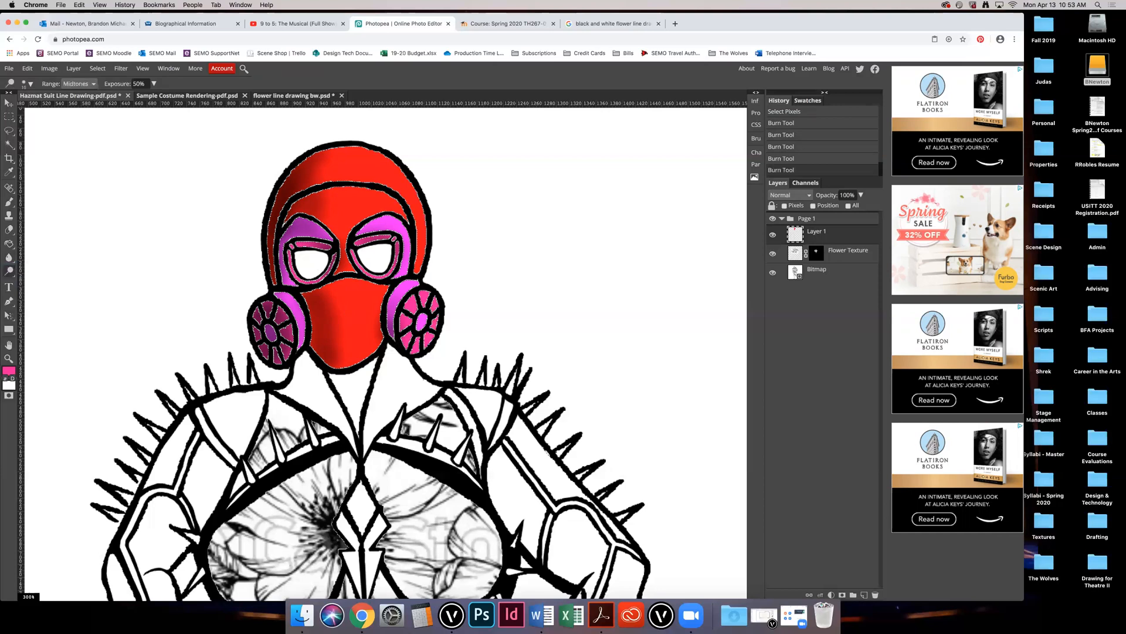
{"action": "left_click", "coordinate": [81, 84]}
{"action": "left_click", "coordinate": [79, 93]}
{"action": "left_click", "coordinate": [27, 84]}
{"action": "left_click", "coordinate": [22, 129]}
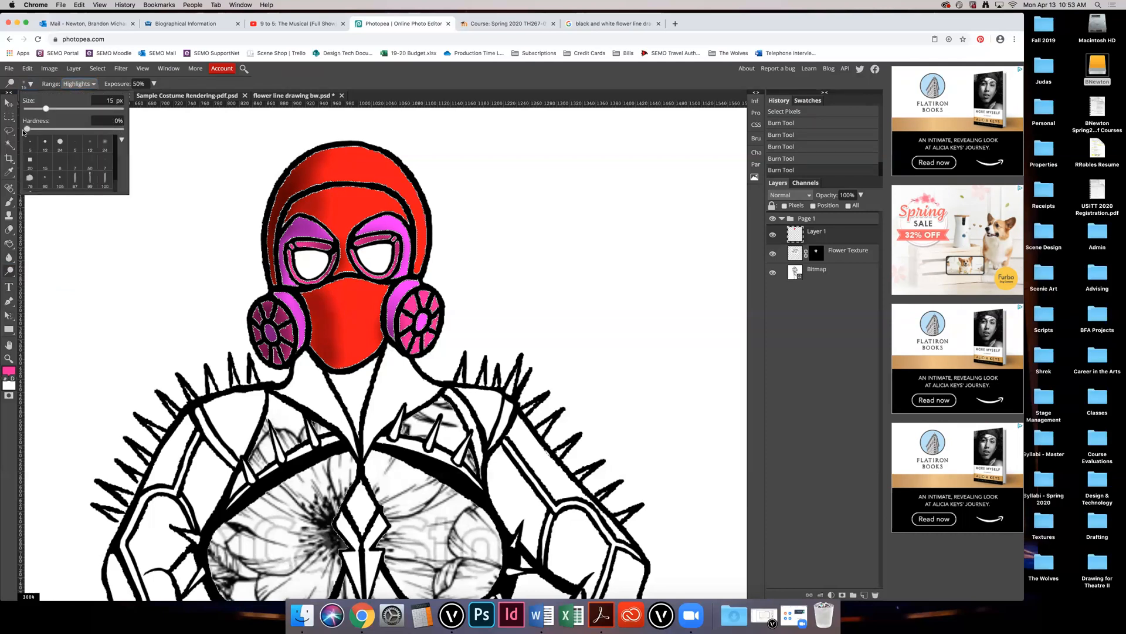
{"action": "left_click", "coordinate": [109, 101]}
{"action": "type", "text": "50"}
{"action": "left_click", "coordinate": [406, 83]}
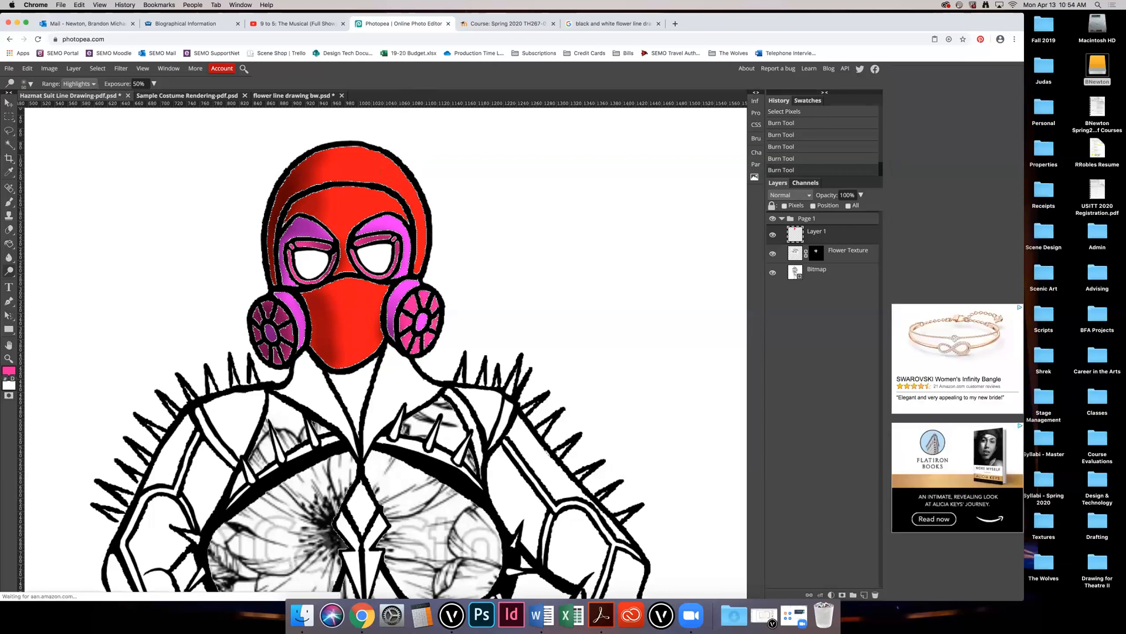
Step: Undo the trial dodge stroke and set the Dodge tool's range to Shadows
{"action": "key", "text": "super+z"}
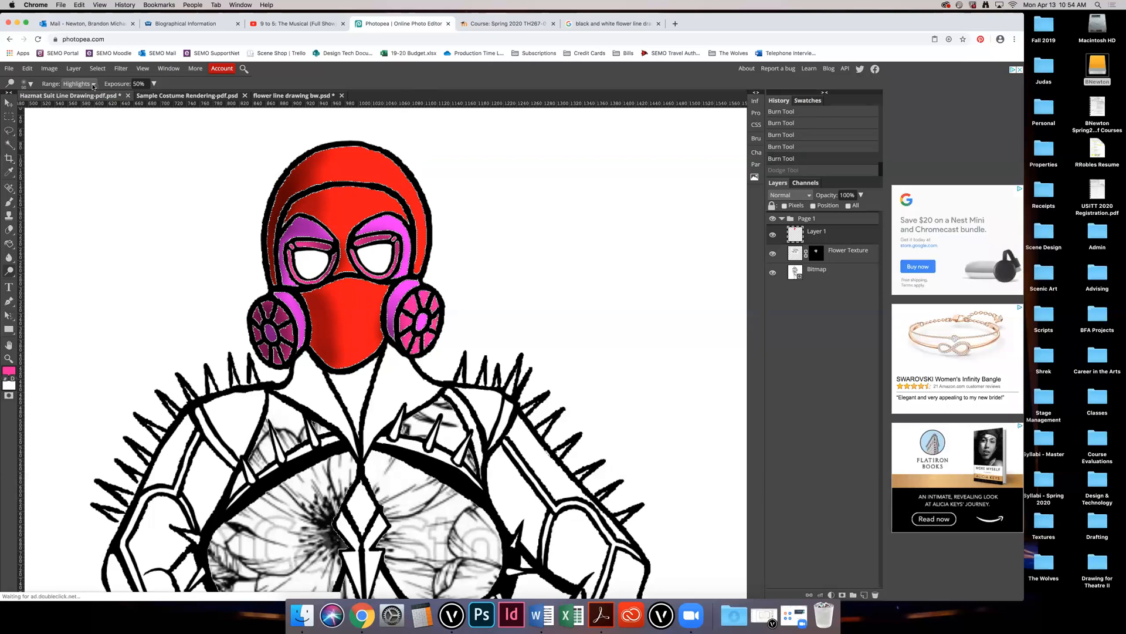
{"action": "left_click", "coordinate": [92, 84]}
{"action": "left_click", "coordinate": [77, 75]}
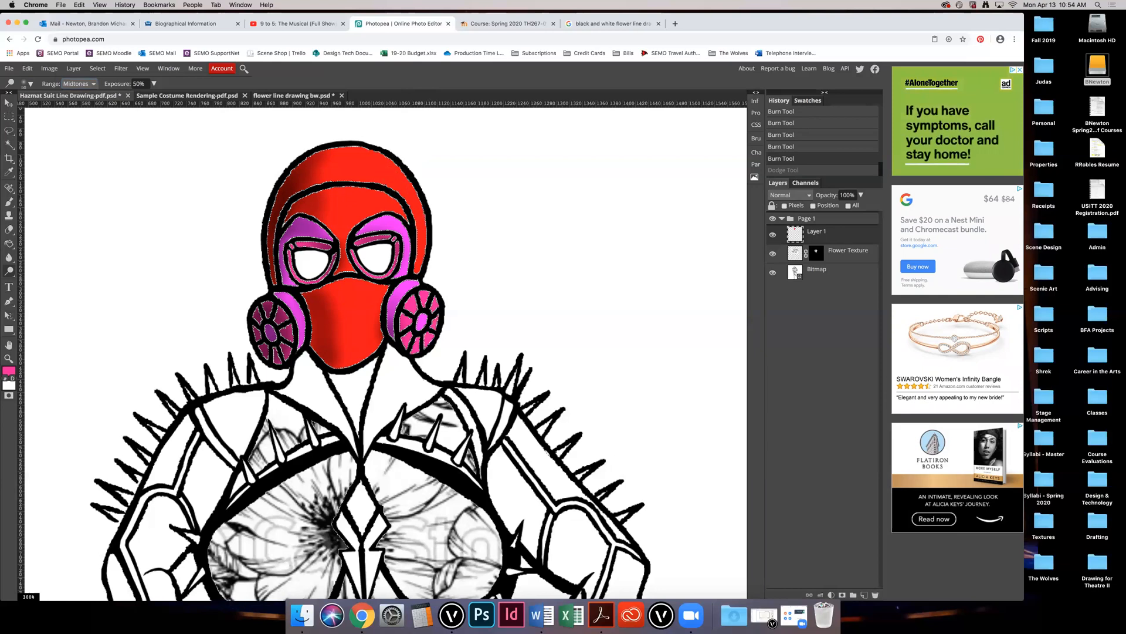
{"action": "left_click", "coordinate": [78, 84]}
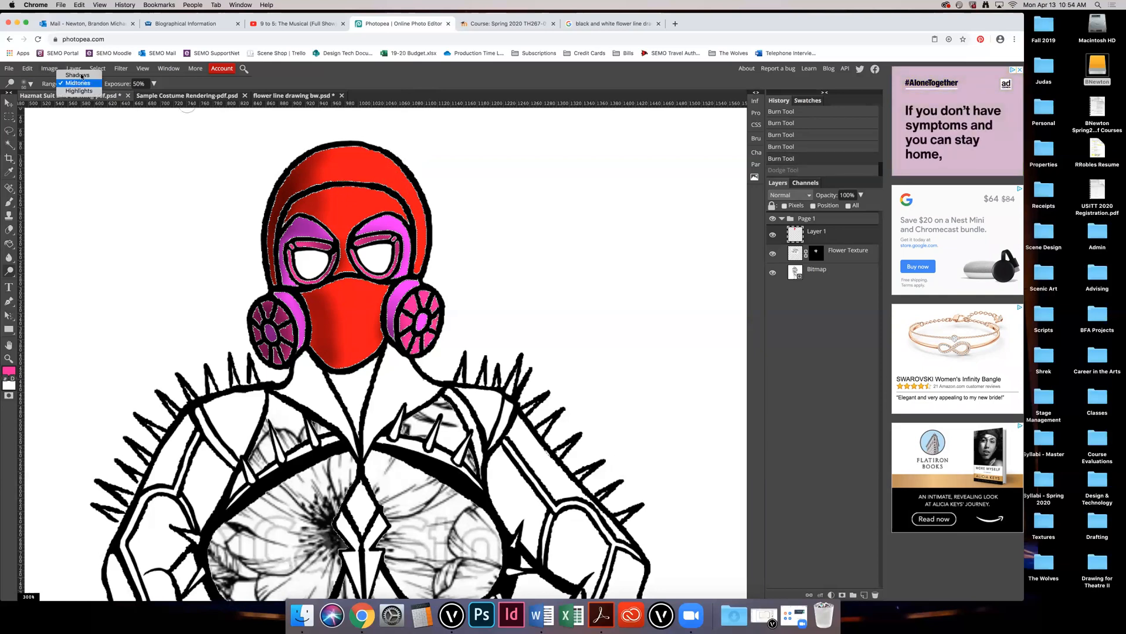
{"action": "left_click", "coordinate": [78, 75]}
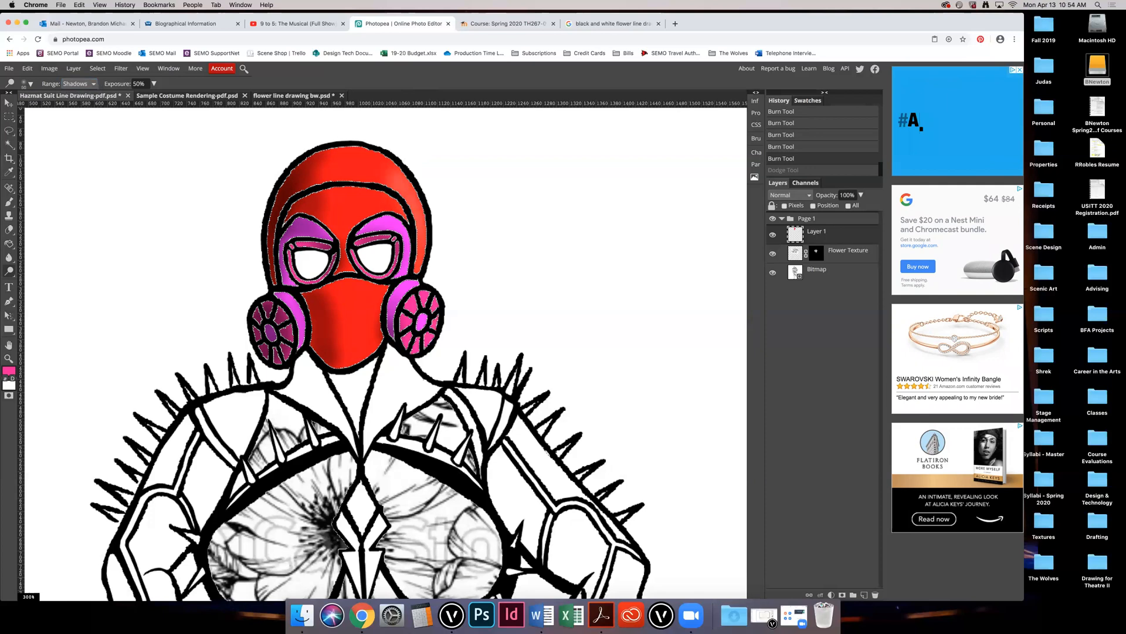
Step: Dodge soft highlights into the right side of the hood, its outer edge, and the right side of the lower mask
{"action": "left_click_drag", "start_coordinate": [379, 172], "coordinate": [375, 164]}
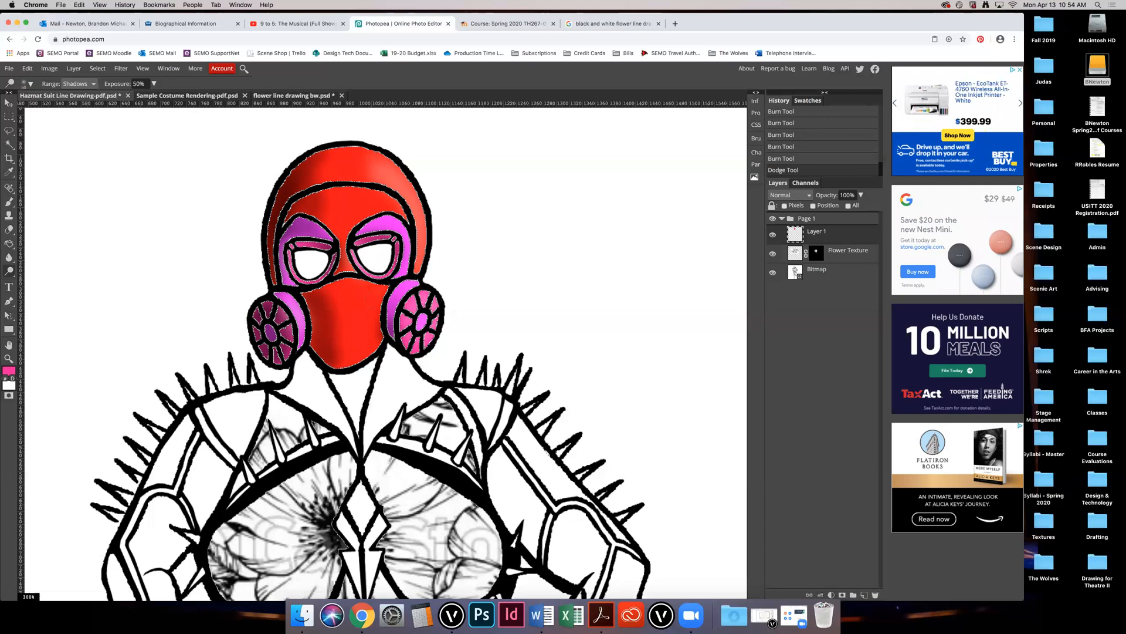
{"action": "left_click_drag", "start_coordinate": [372, 303], "coordinate": [362, 346]}
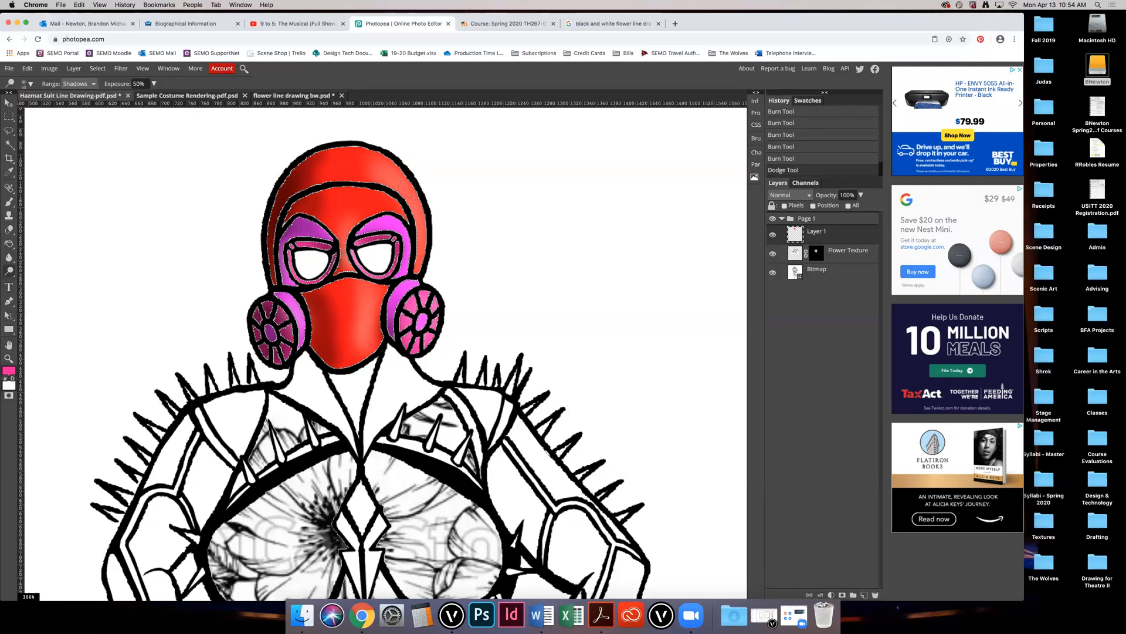
{"action": "left_click_drag", "start_coordinate": [406, 189], "coordinate": [420, 263]}
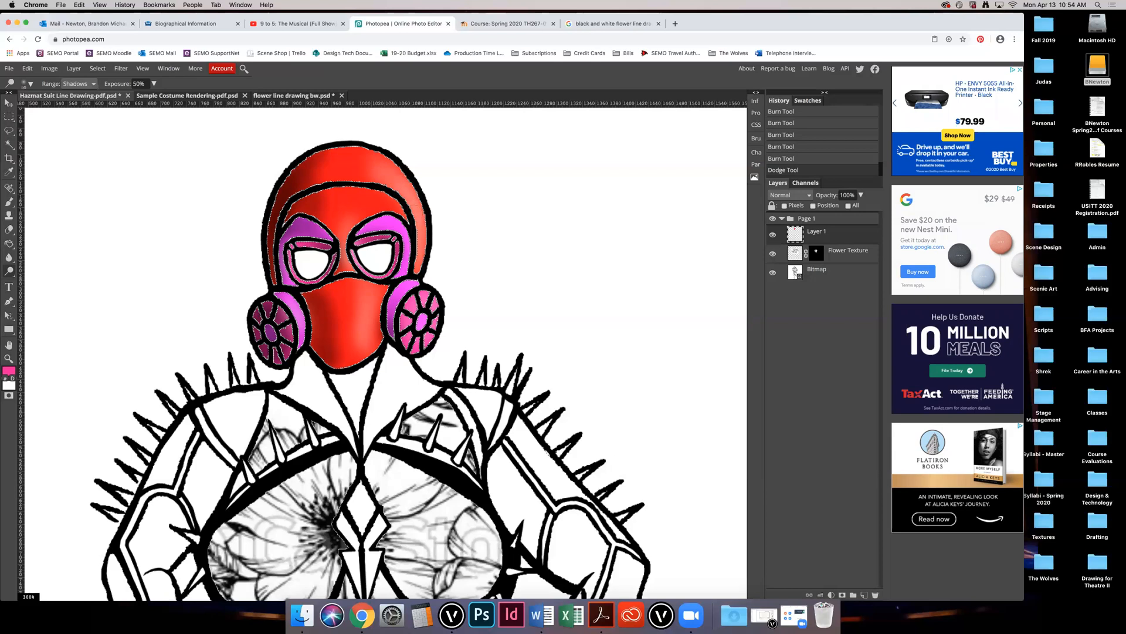
{"action": "left_click_drag", "start_coordinate": [419, 217], "coordinate": [420, 264]}
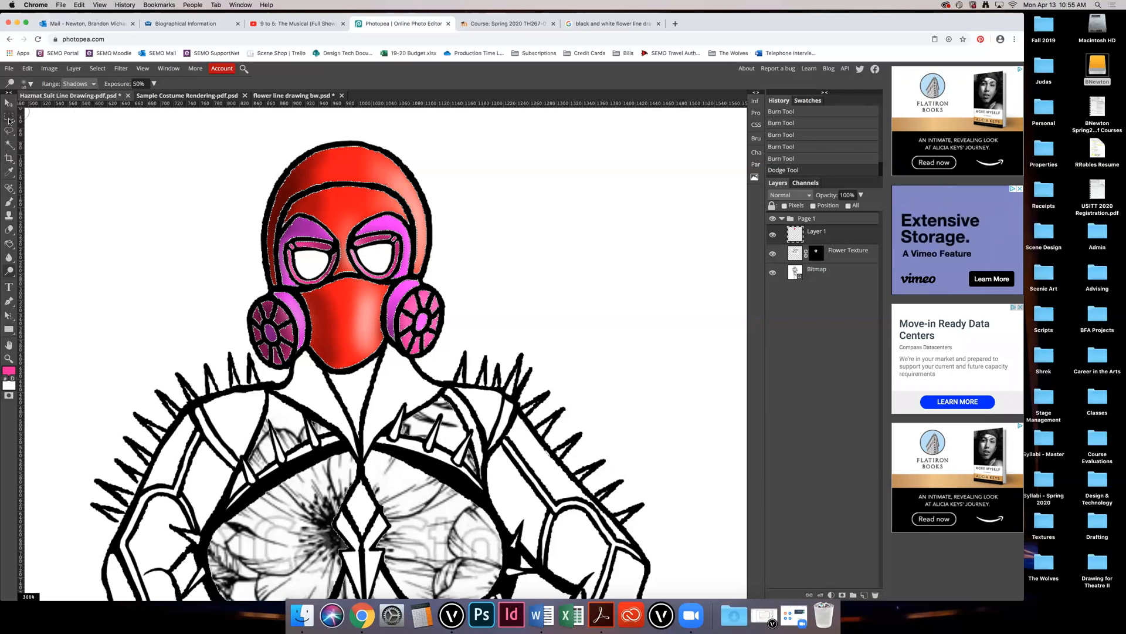
{"action": "left_click", "coordinate": [8, 116]}
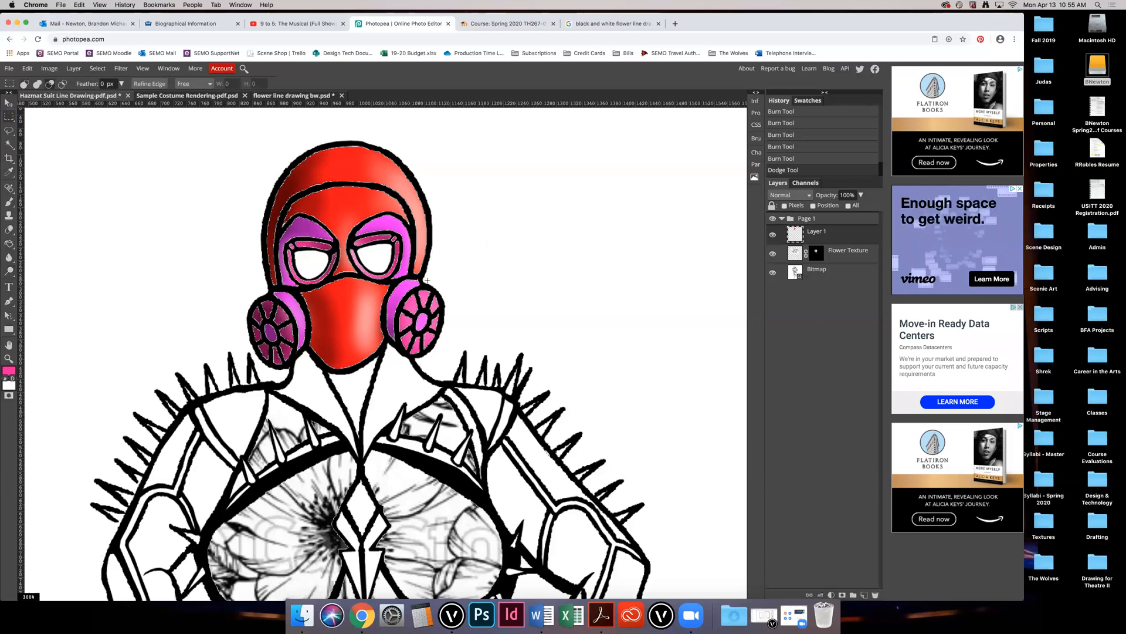
{"action": "key", "text": "super+0"}
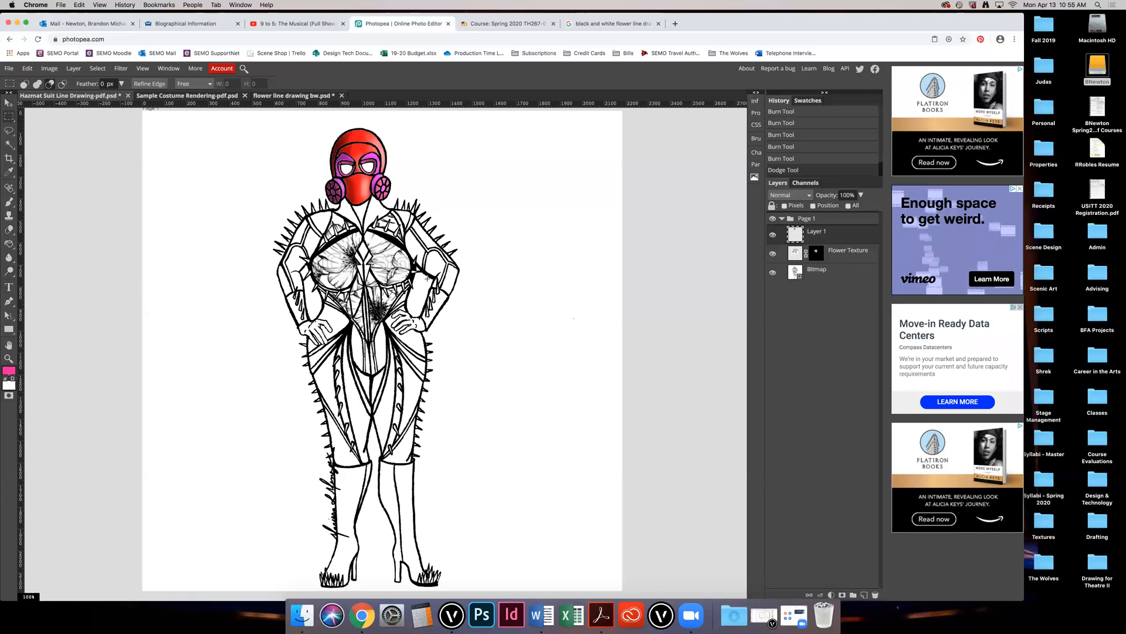